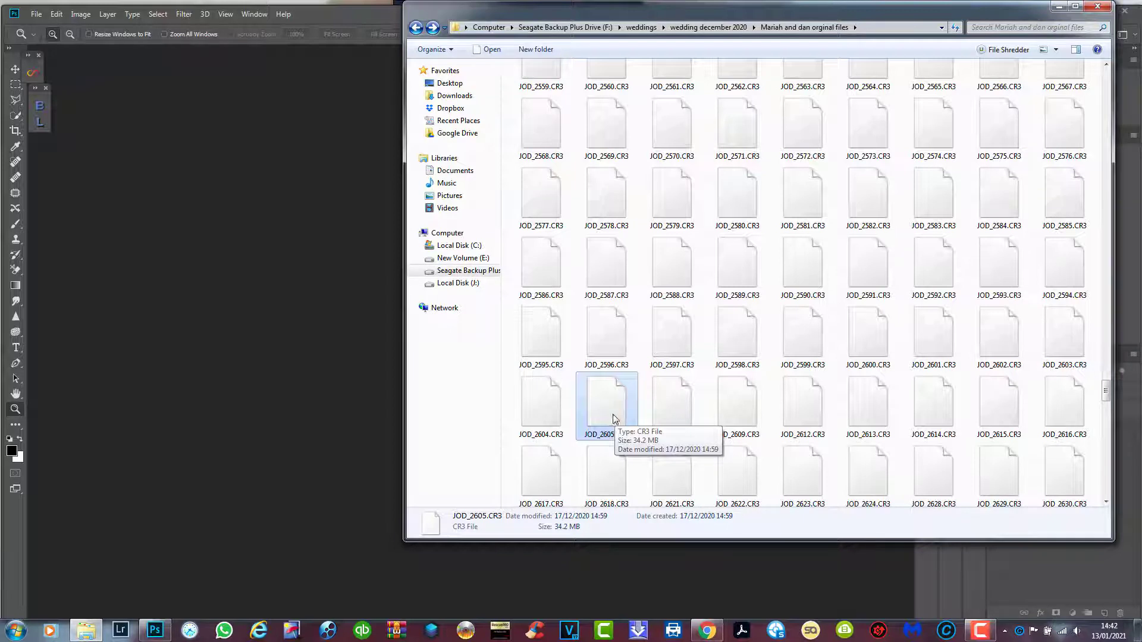
Step: Open JOD_2605.CR3 in Camera Raw and set Highlights to -96, Exposure to -0.55 and Whites to -42, with slightly more Clarity
left_click_drag(616, 415, 299, 477)
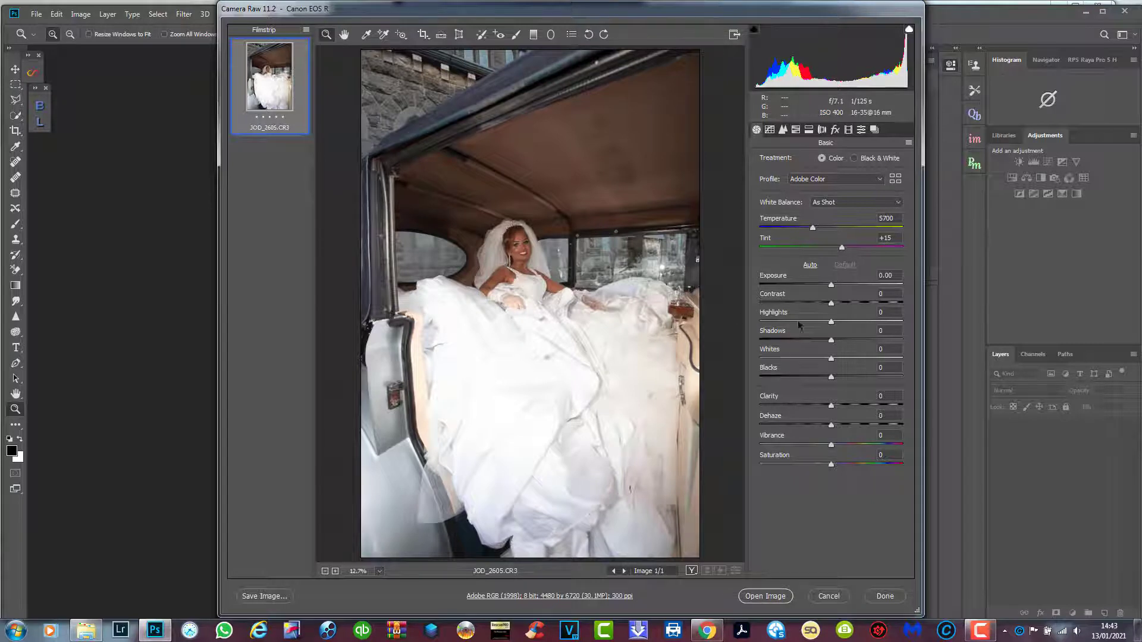
left_click_drag(793, 322, 762, 323)
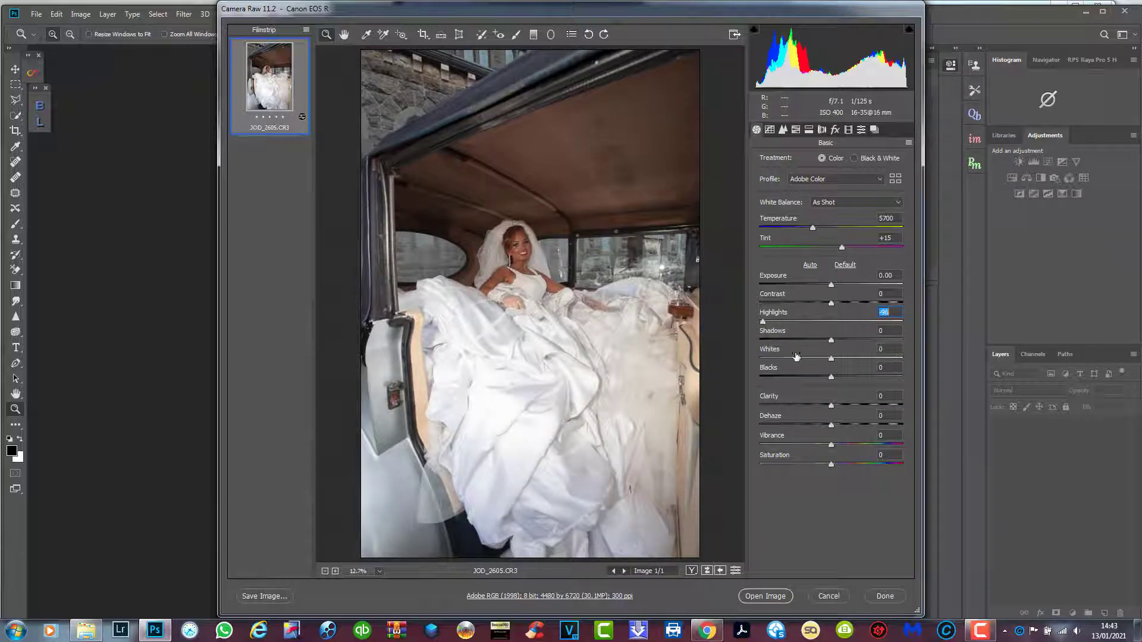
left_click_drag(834, 290, 825, 287)
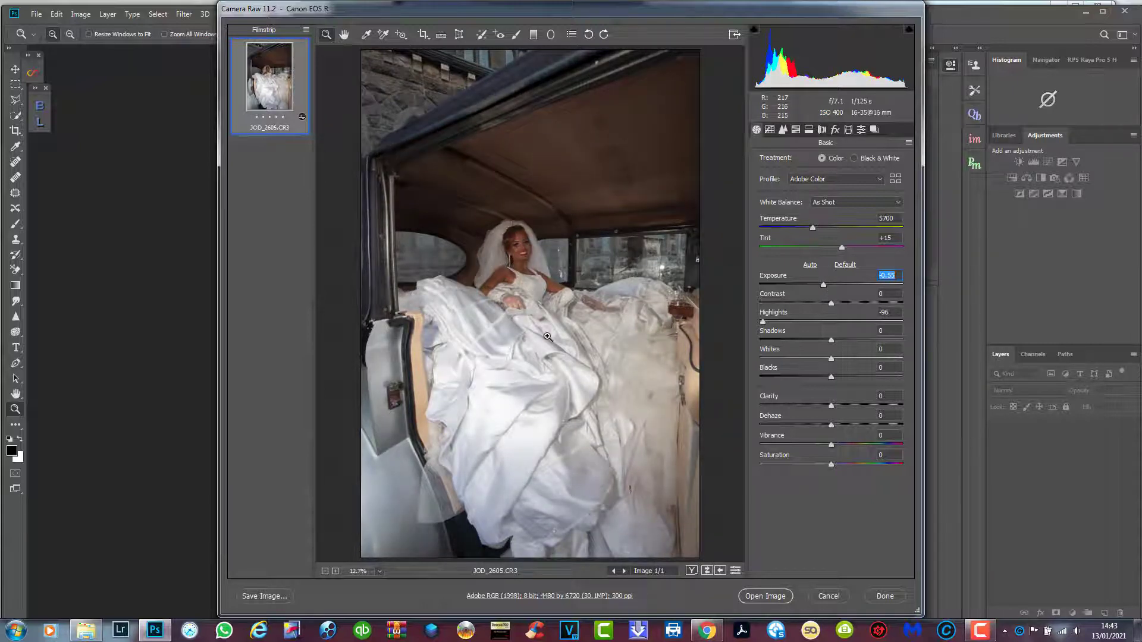
left_click(803, 359)
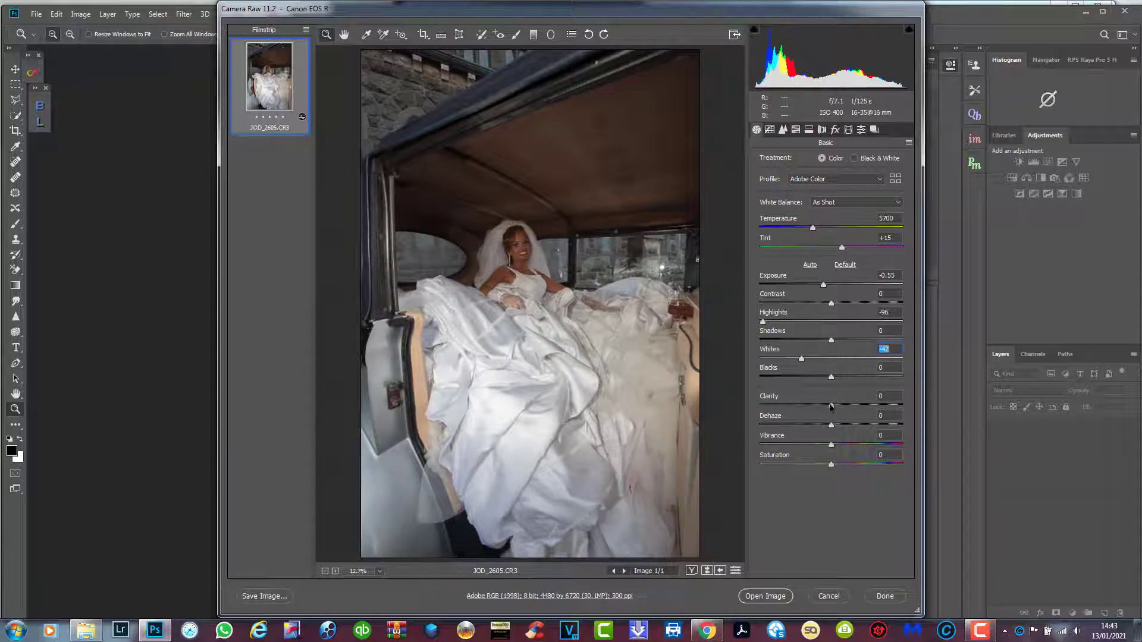
left_click_drag(832, 408, 836, 411)
Step: Open the adjusted raw image in Photoshop with its embedded profile kept, and duplicate the Background layer
left_click(765, 596)
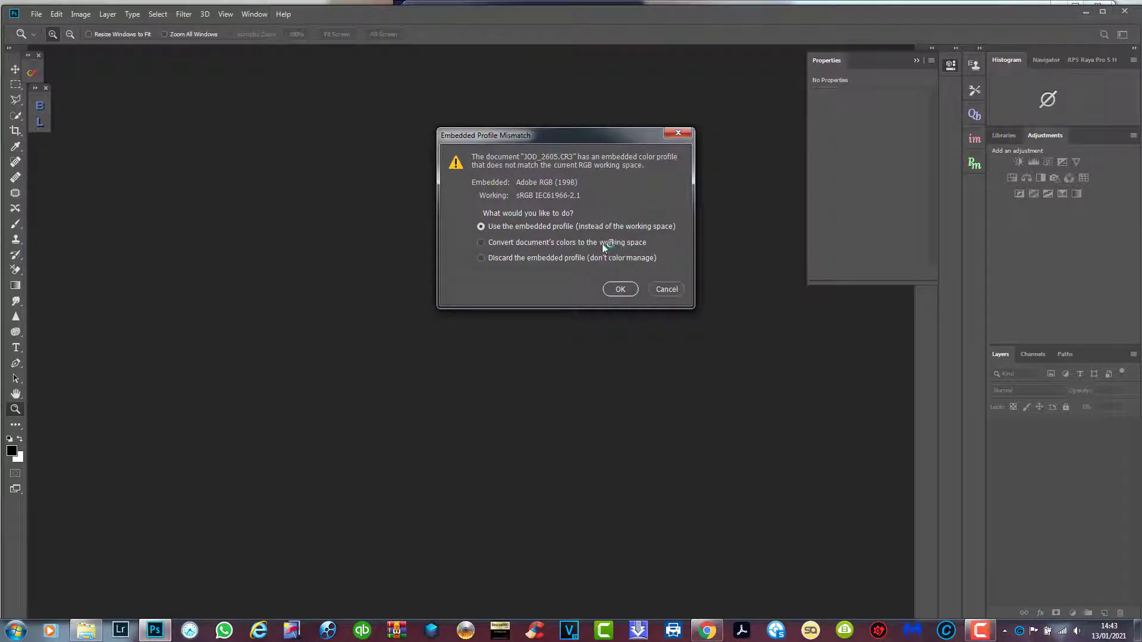
left_click(619, 288)
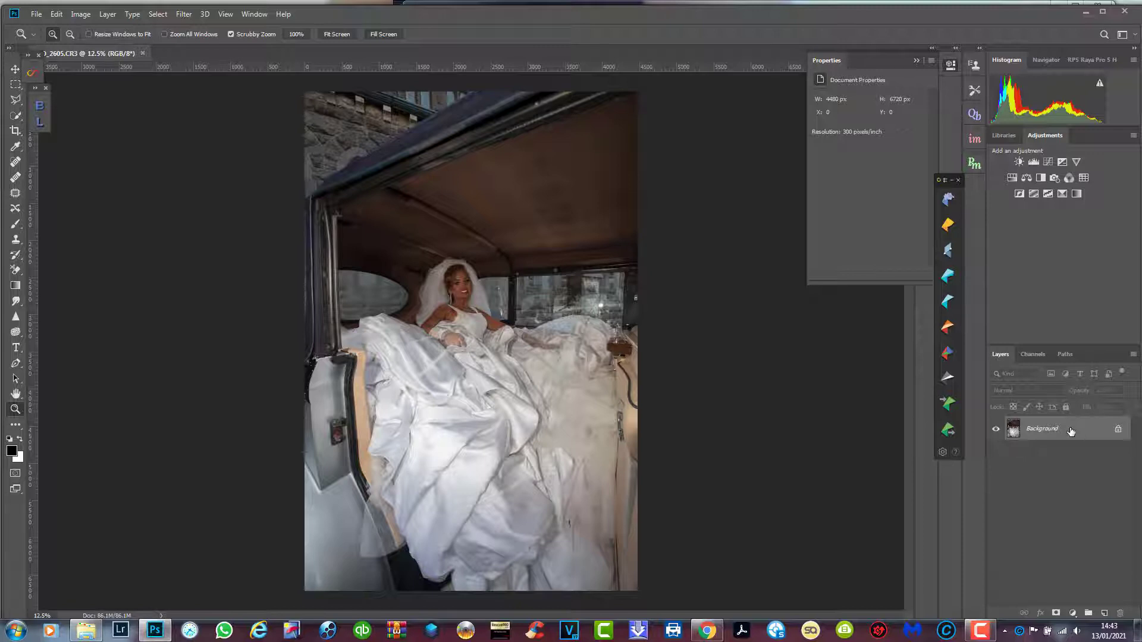
key("ctrl+j")
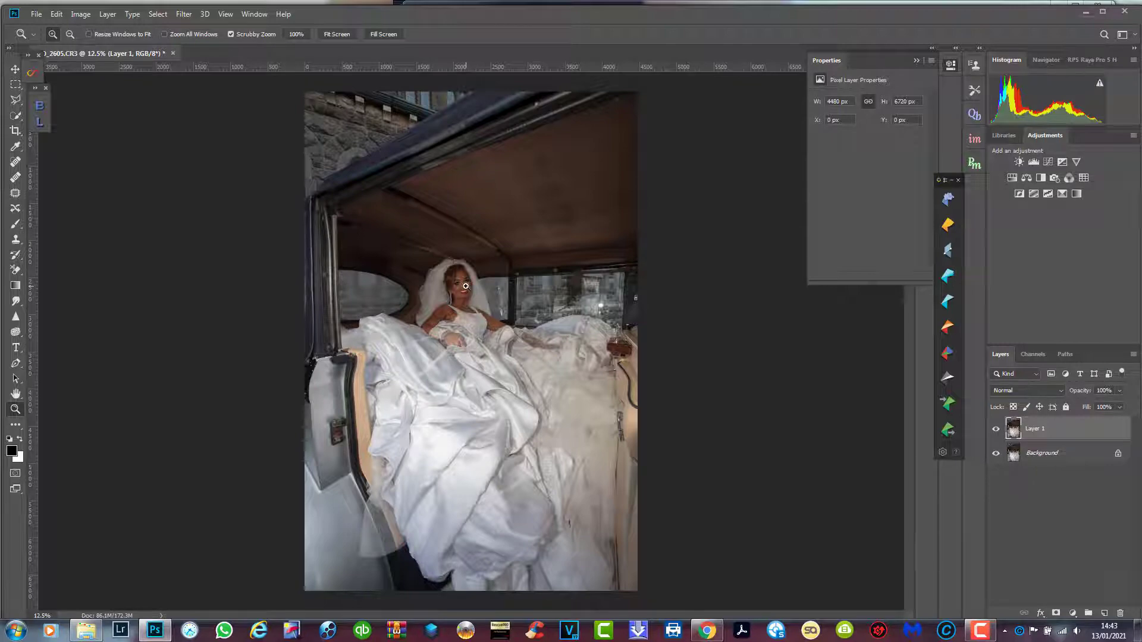
Step: Retouch small blemishes on the bride's forehead and cheek with a small Spot Healing Brush on the duplicated layer
left_click_drag(466, 286, 555, 460)
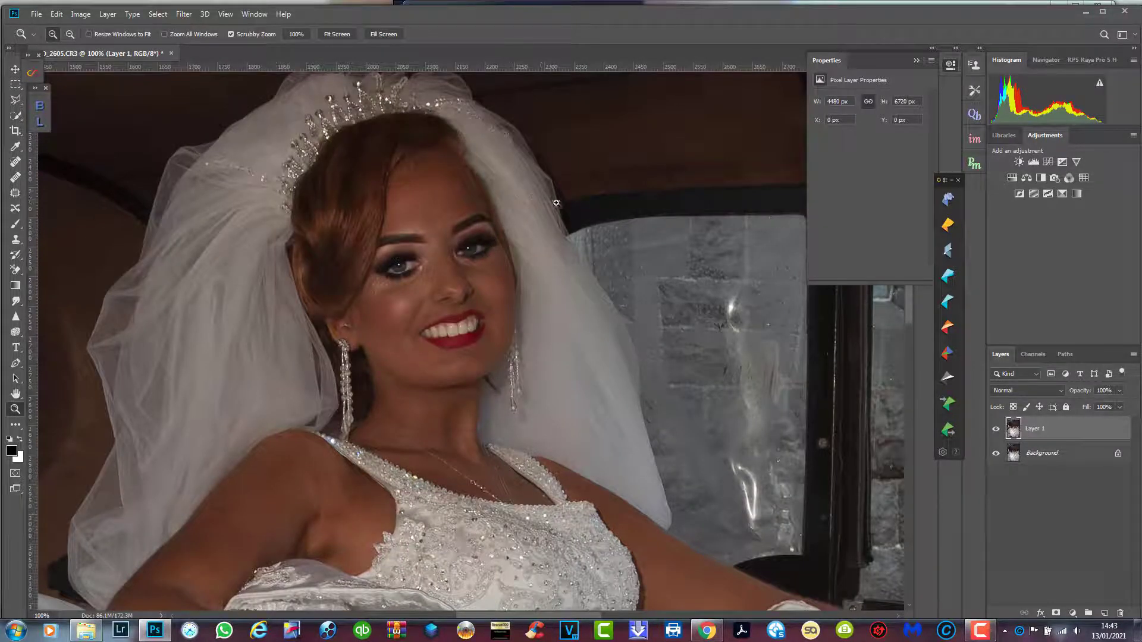
left_click_drag(557, 205, 564, 247)
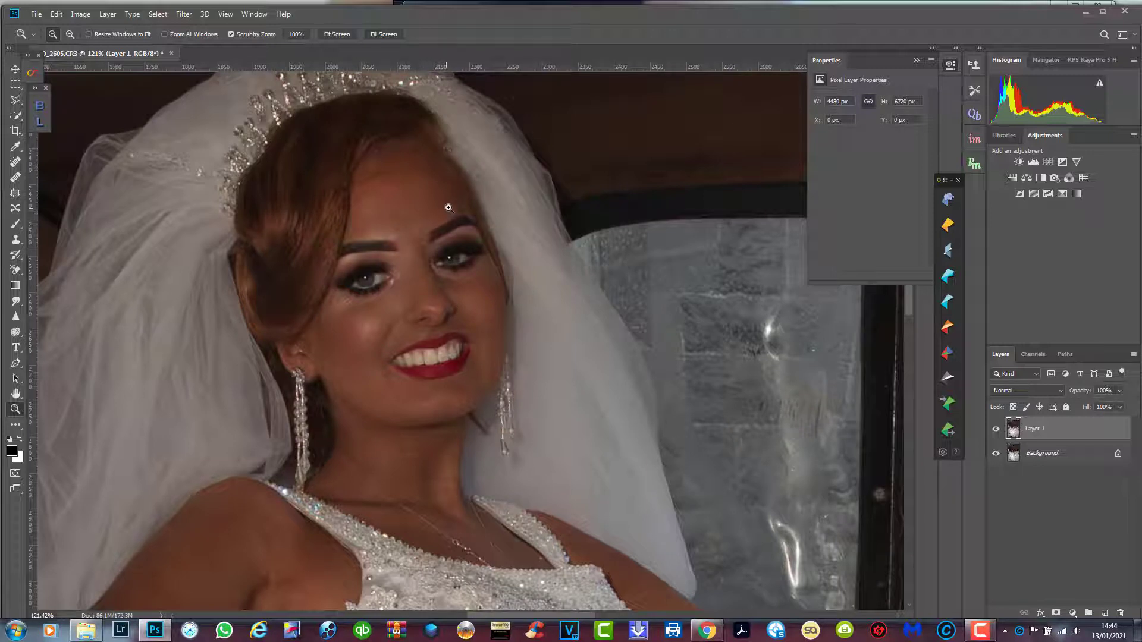
left_click(16, 162)
right_click(441, 236)
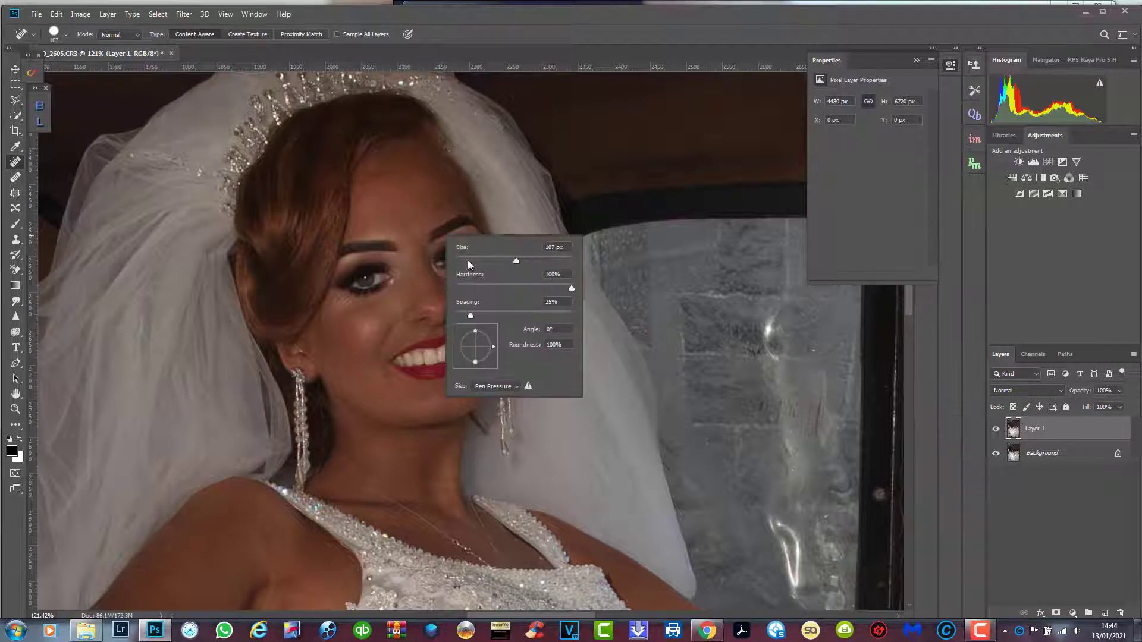
left_click(468, 260)
left_click_drag(460, 263, 466, 264)
mouse_move(396, 235)
left_mouse_down()
mouse_move(386, 236)
mouse_move(457, 198)
left_mouse_up()
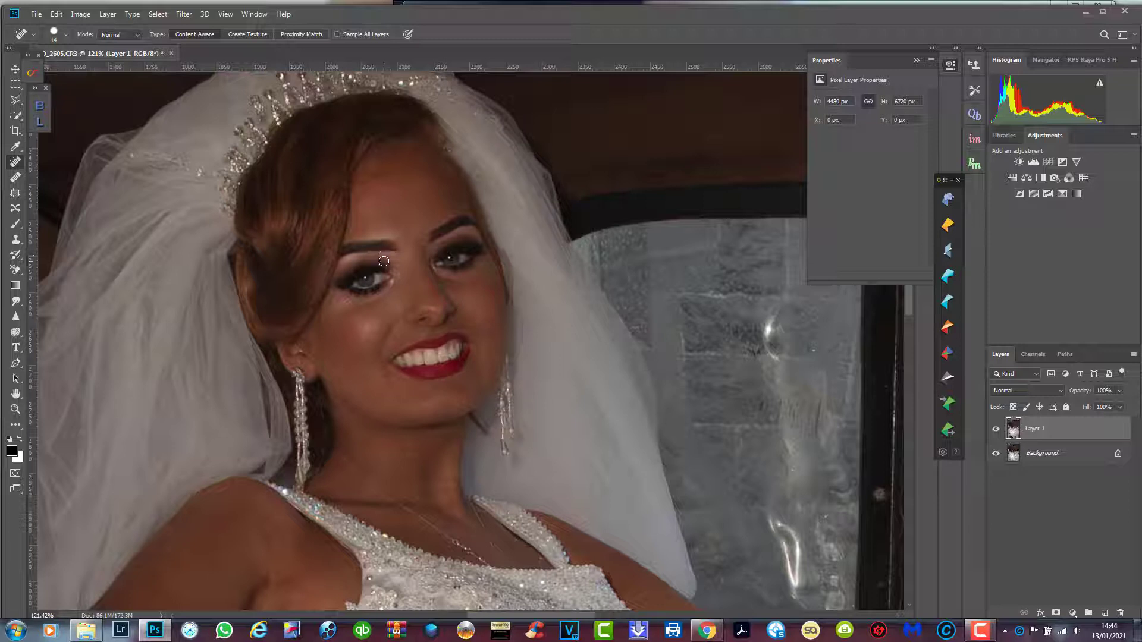
scroll(384, 261, "up", 5)
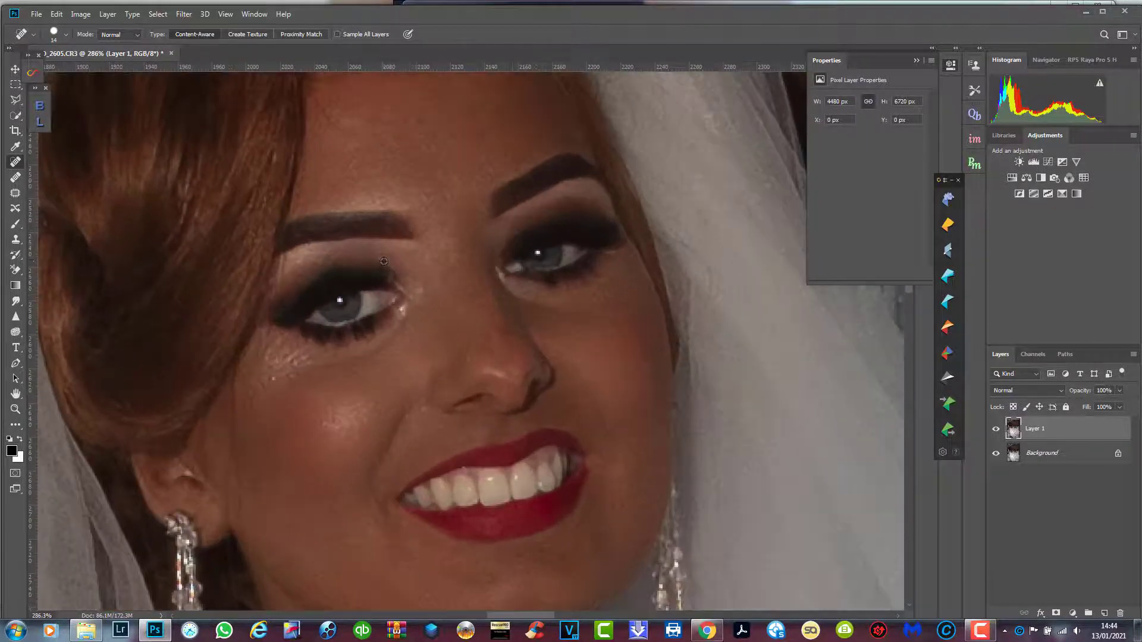
scroll(383, 261, "down", 3)
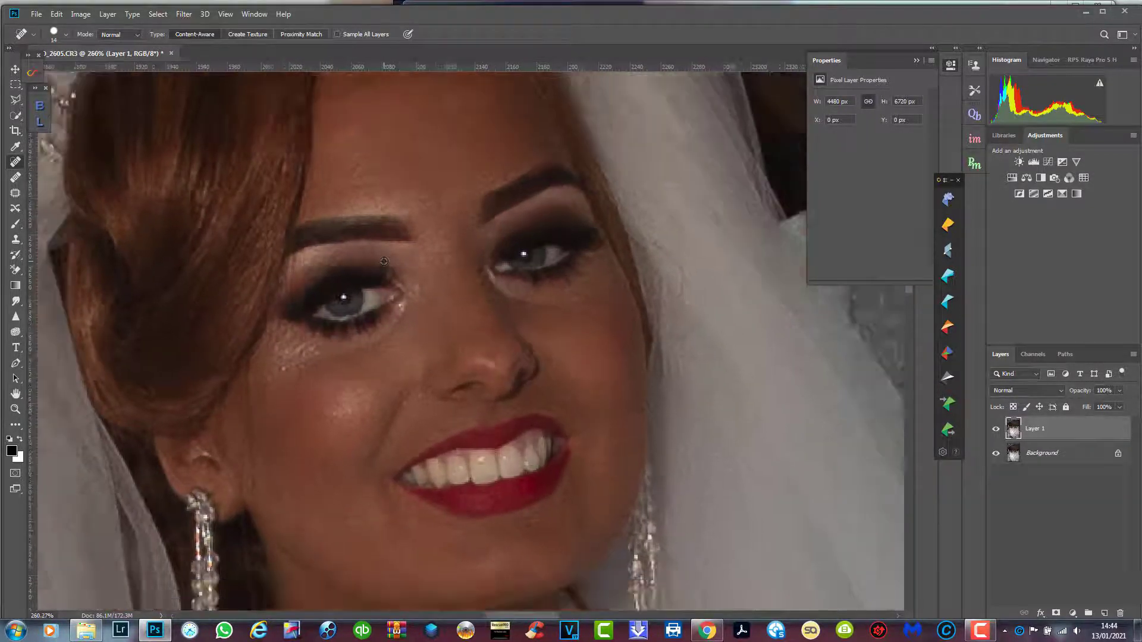
mouse_move(295, 403)
left_mouse_down()
mouse_move(317, 437)
mouse_move(363, 451)
left_mouse_up()
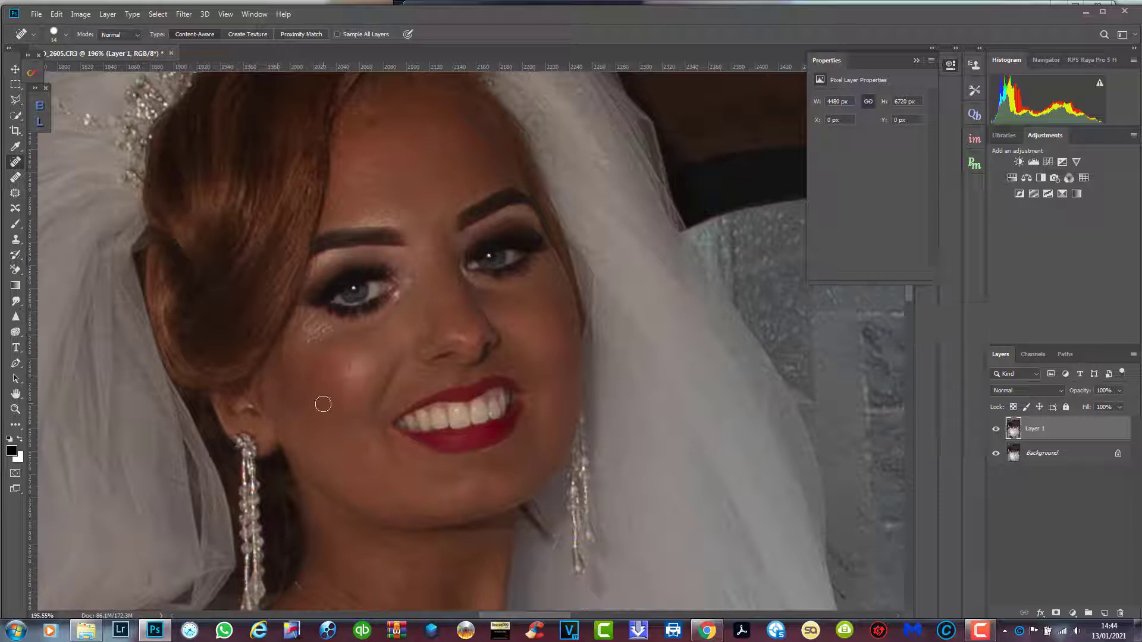
Step: Run the Anthropics PortraitPro filter on the duplicated layer
left_click(15, 409)
left_click(345, 34)
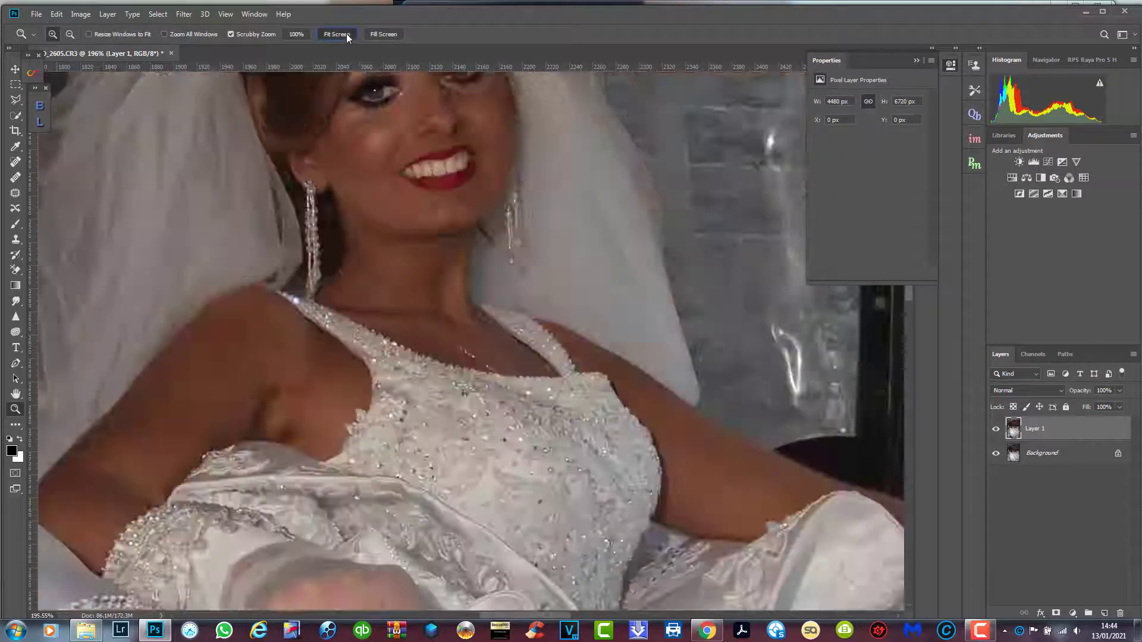
left_click_drag(468, 295, 492, 357)
left_click(183, 15)
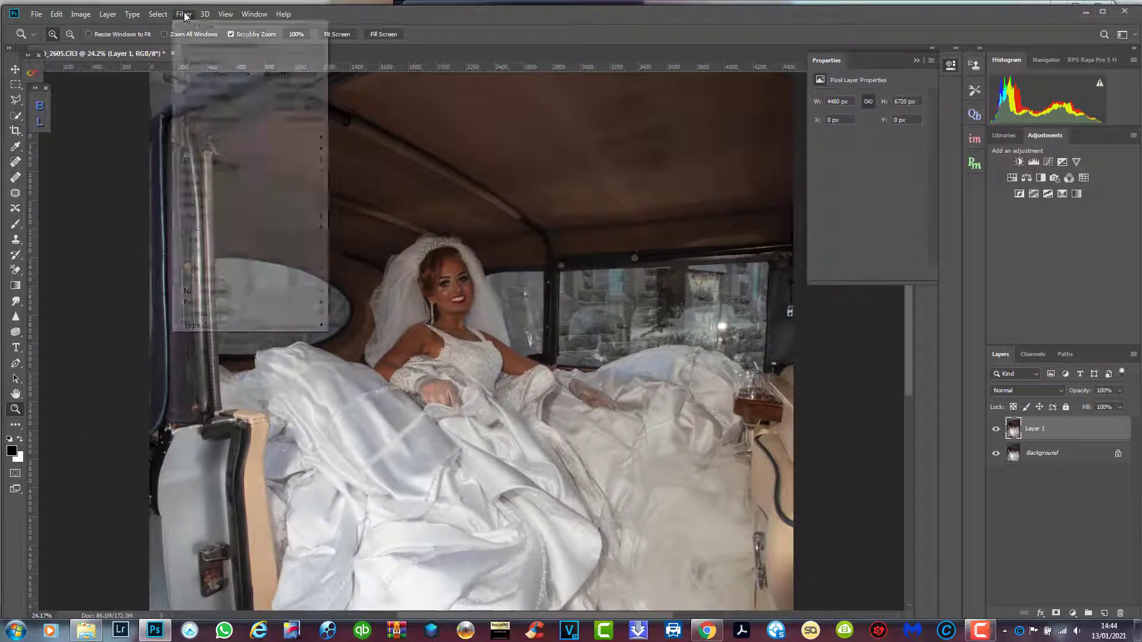
mouse_move(248, 232)
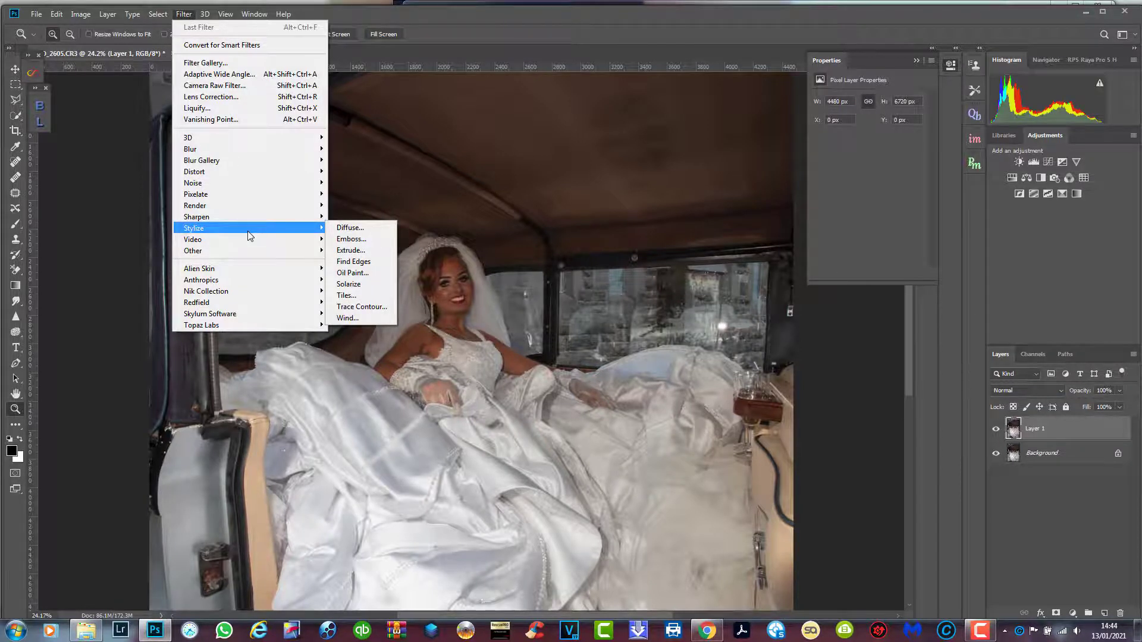
mouse_move(265, 280)
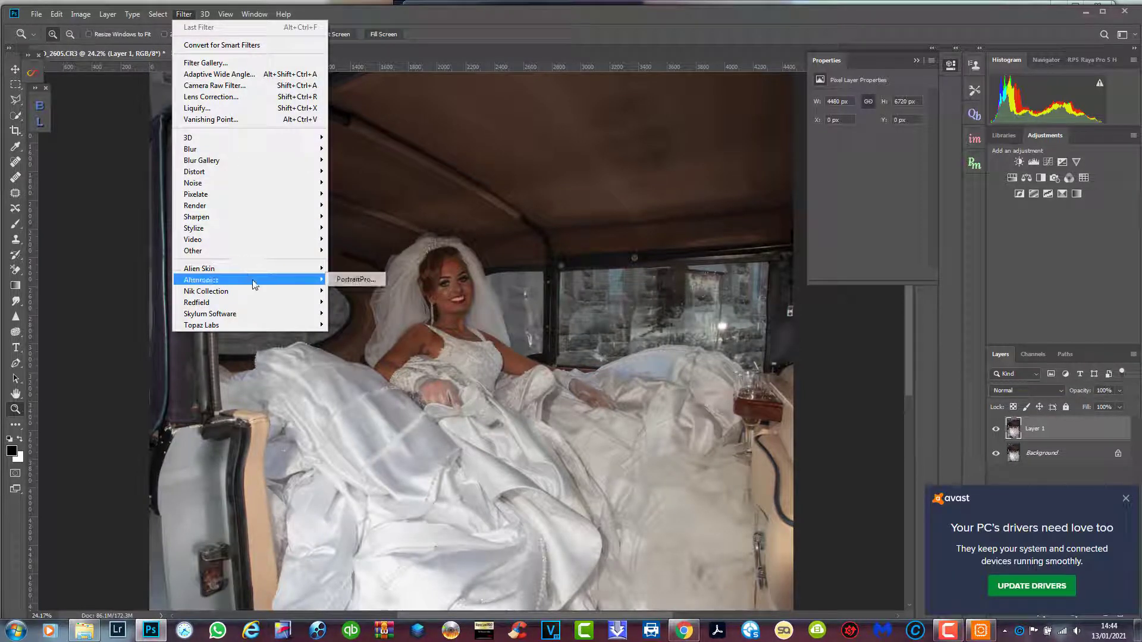
left_click(372, 281)
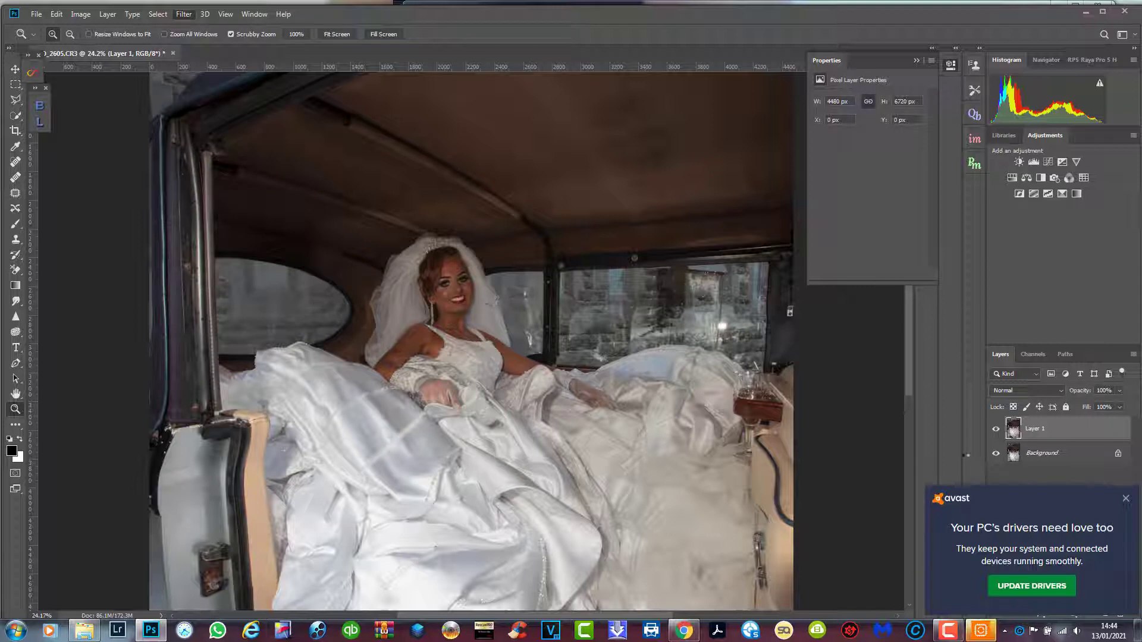
Step: Dismiss the Avast notification and switch to the PortraitPro editing window
left_click(1126, 499)
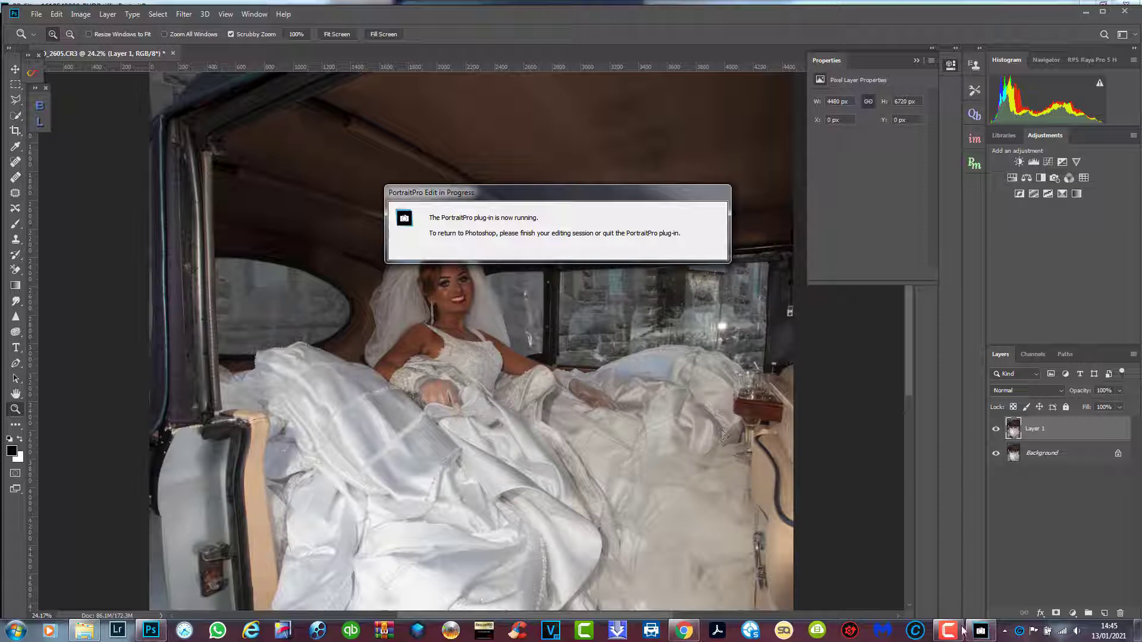
left_click(981, 632)
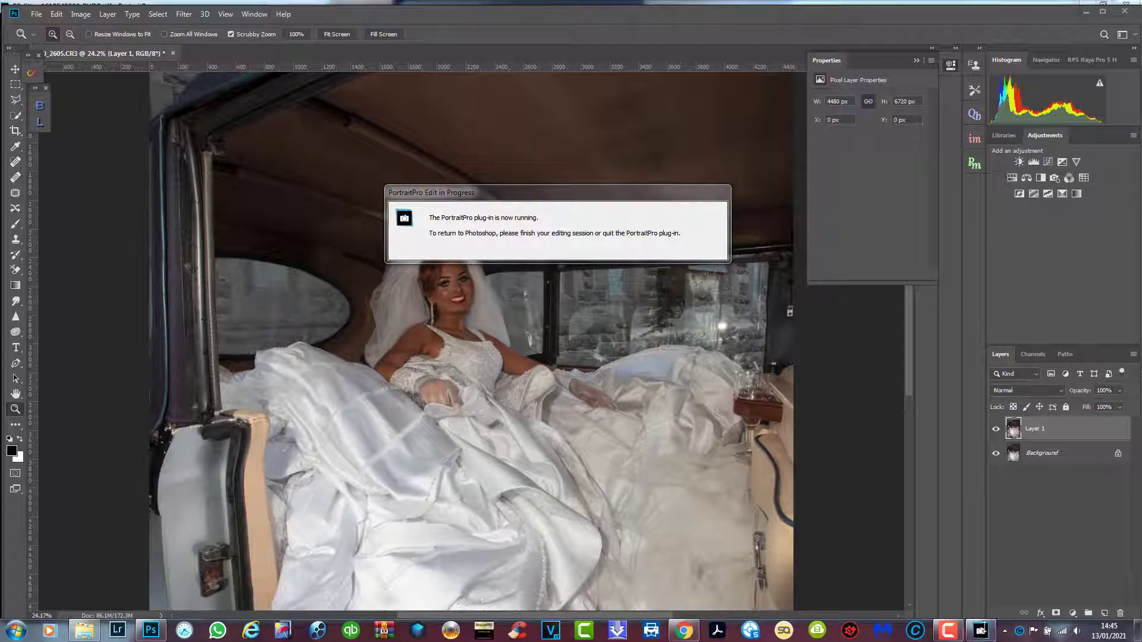
left_click(967, 569)
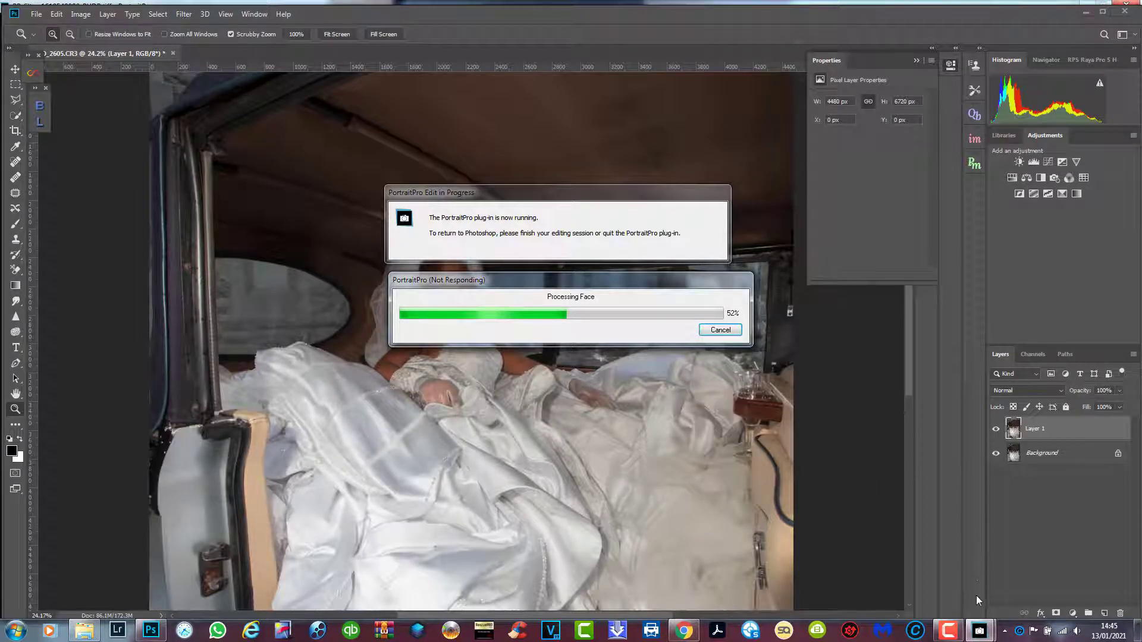
mouse_move(982, 631)
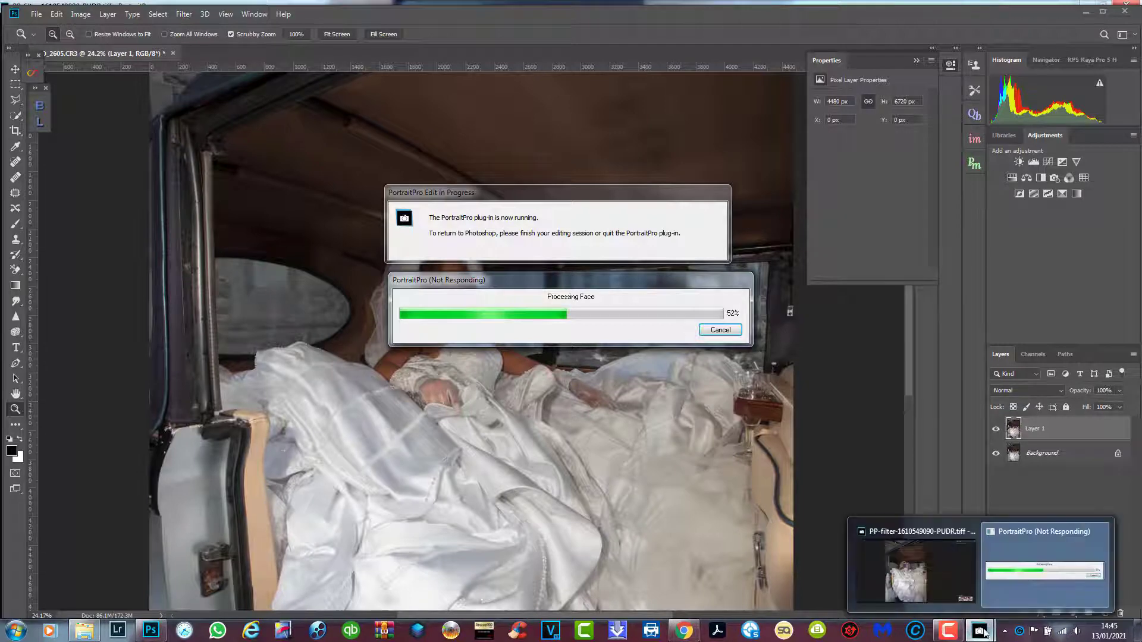
left_click(923, 570)
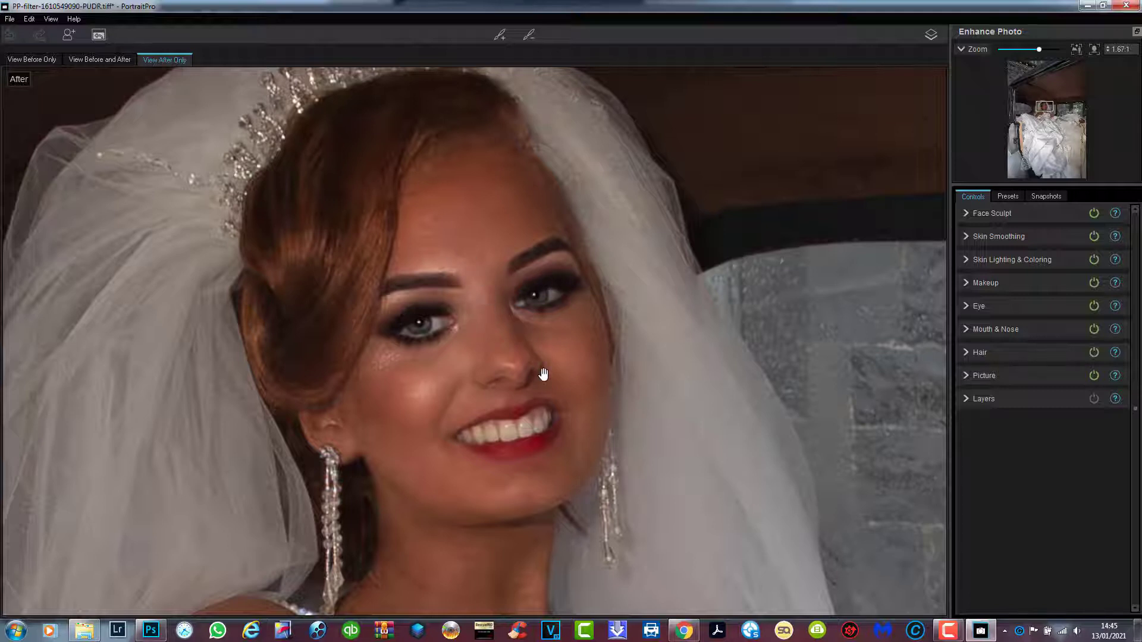
Step: Look over the Face Sculpt controls and slightly raise the Master Fade of Skin Smoothing
left_click(967, 217)
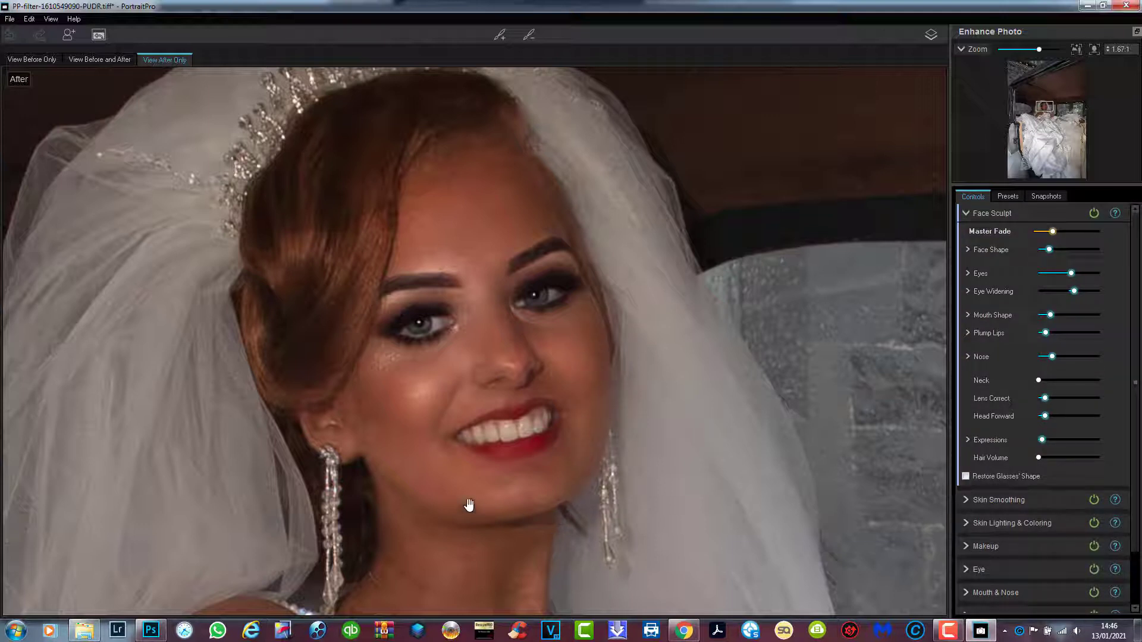
left_click(968, 212)
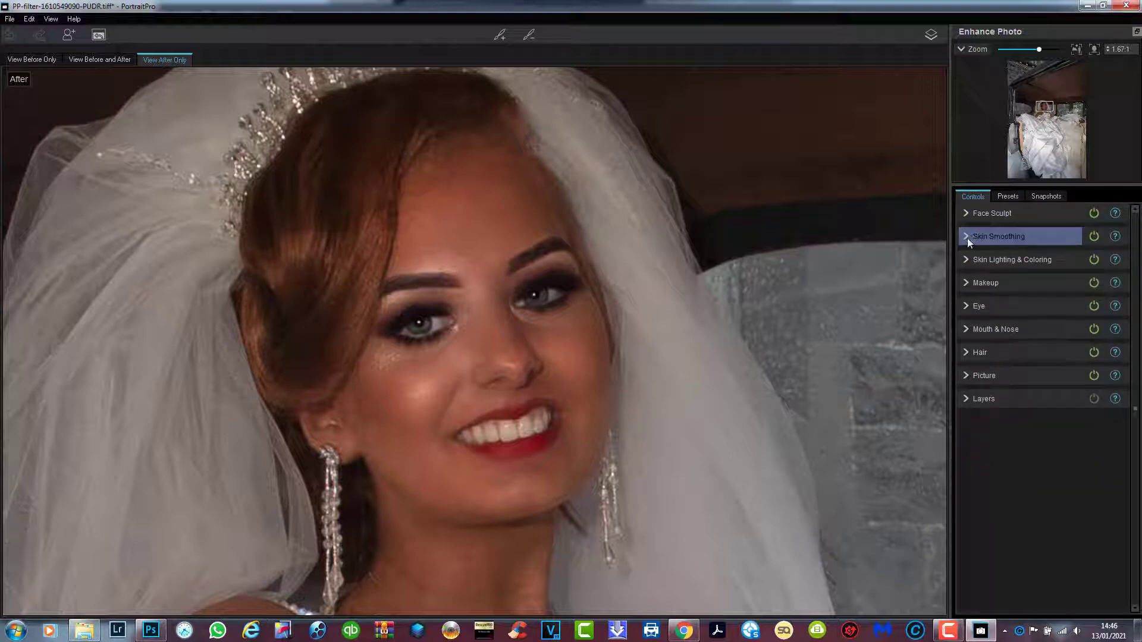
left_click(966, 238)
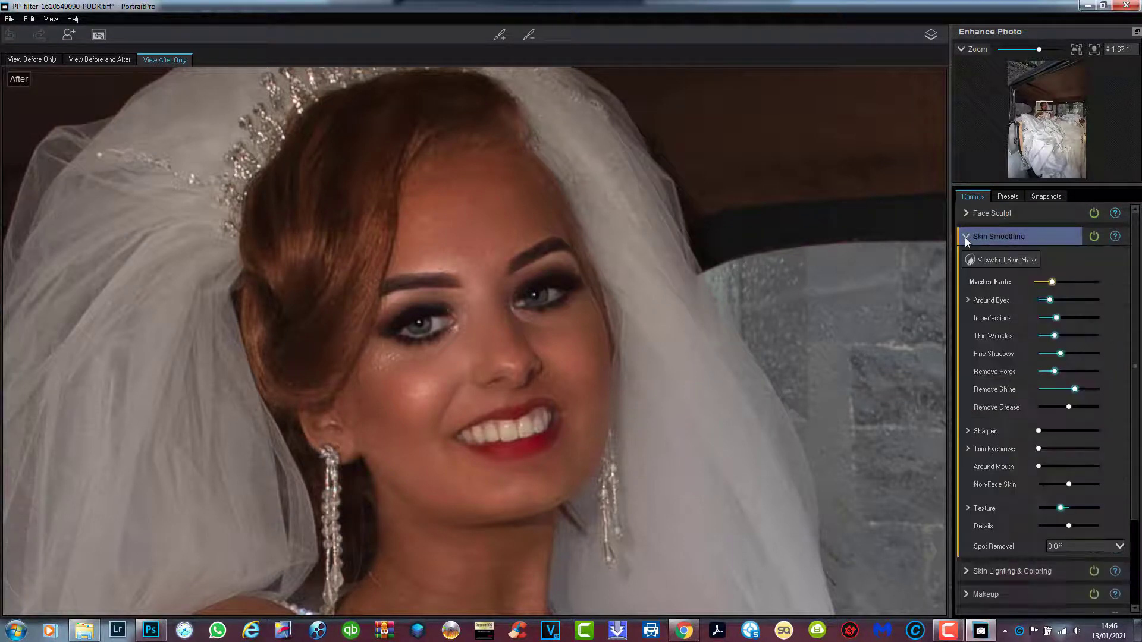
mouse_move(1053, 284)
left_click_drag(1053, 287, 1062, 286)
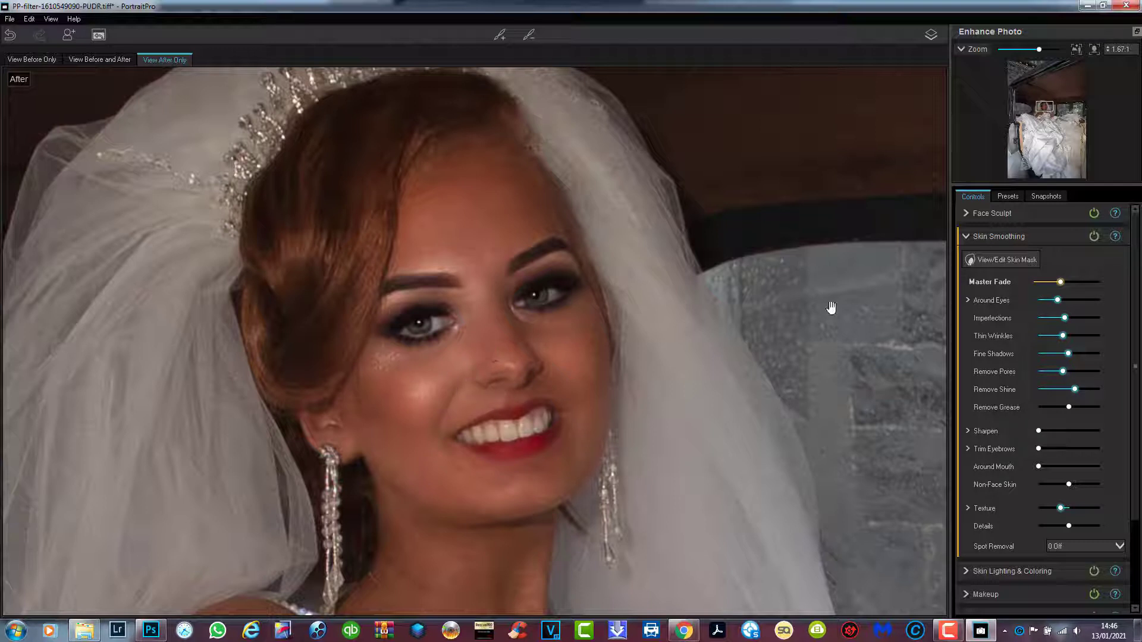
left_click(965, 240)
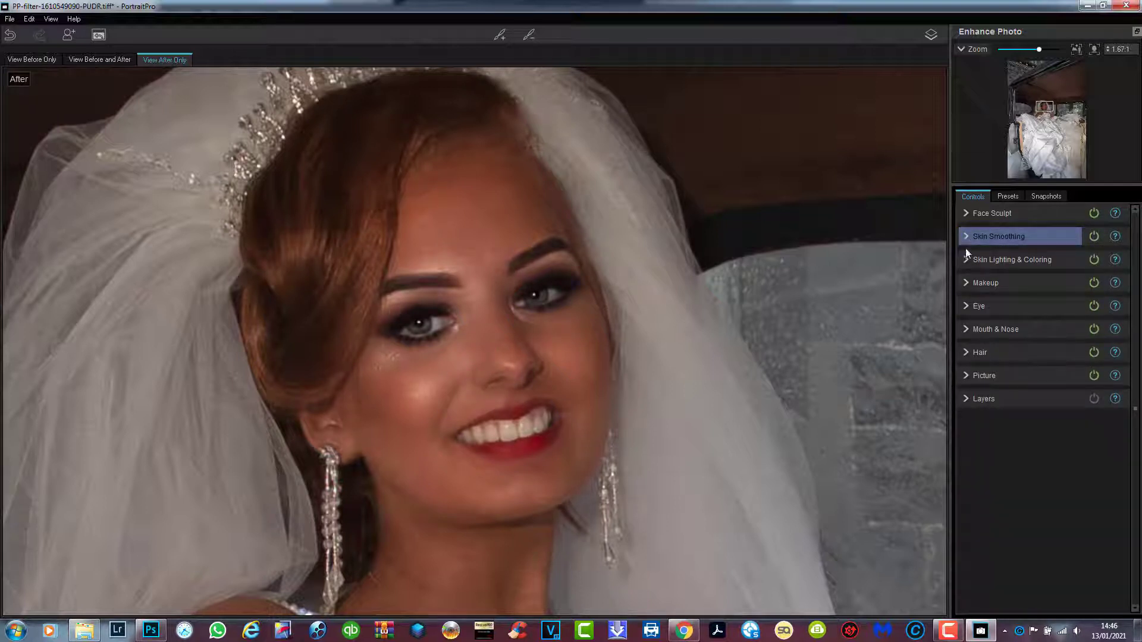
Step: Shift the Skin Lighting & Coloring light source slightly down and to the left on the head model
left_click(966, 260)
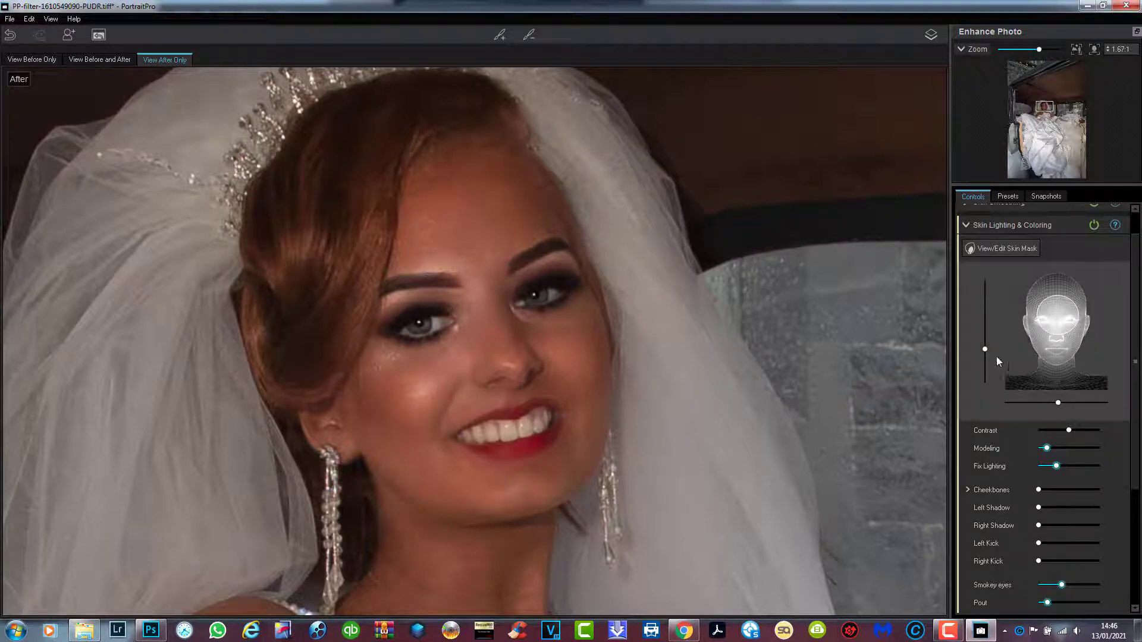
mouse_move(1057, 314)
left_mouse_down()
mouse_move(1048, 323)
mouse_move(1048, 296)
mouse_move(1051, 326)
left_mouse_up()
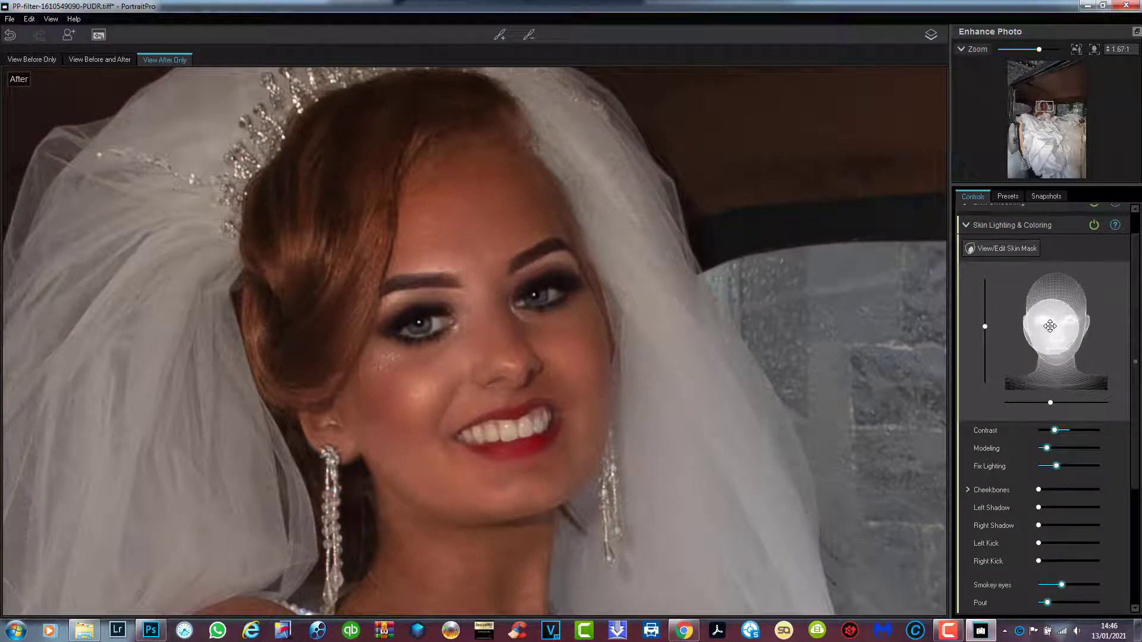
left_click(968, 226)
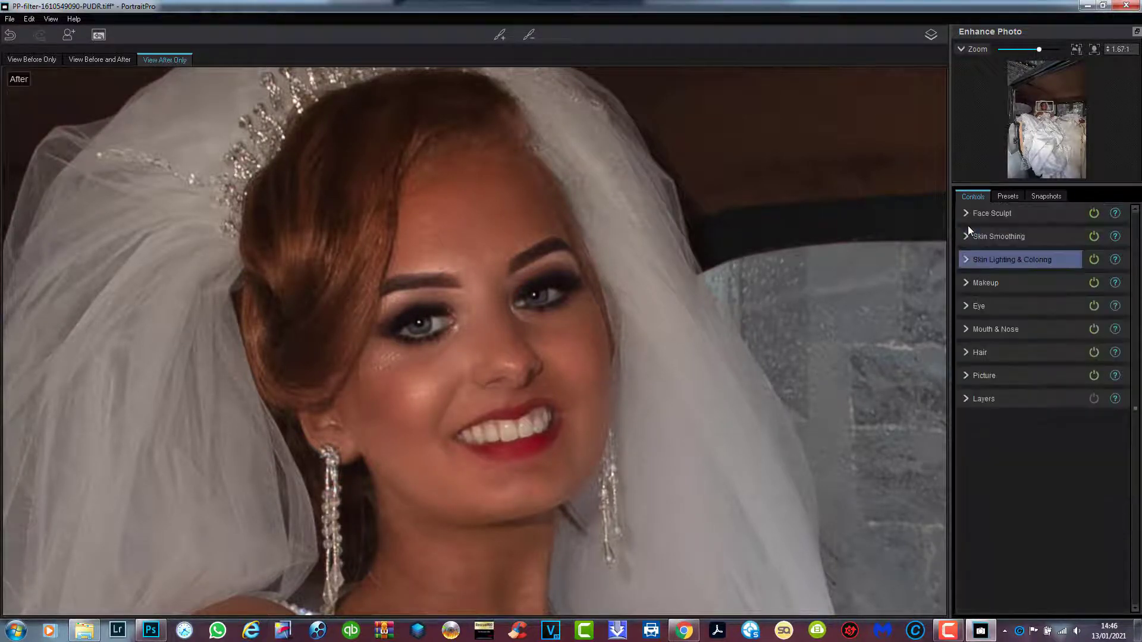
Step: Slightly raise the Eye controls' Master Fade and set the Amount of Change under Change Eye Color to about 75
left_click(968, 307)
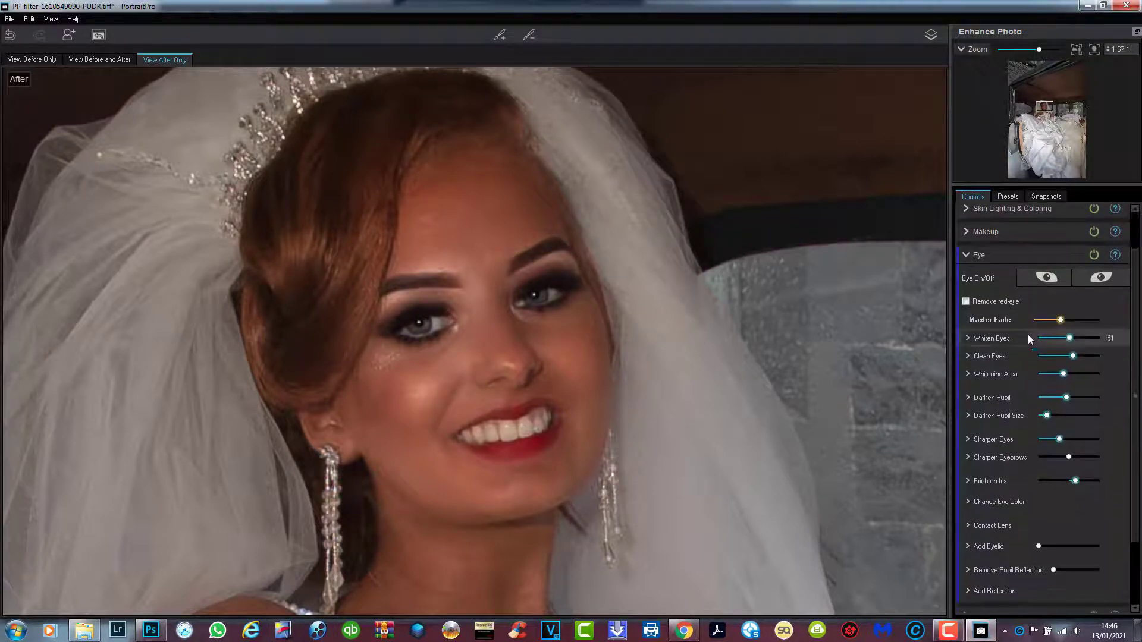
mouse_move(1062, 322)
left_mouse_down()
mouse_move(1079, 320)
mouse_move(1068, 322)
left_mouse_up()
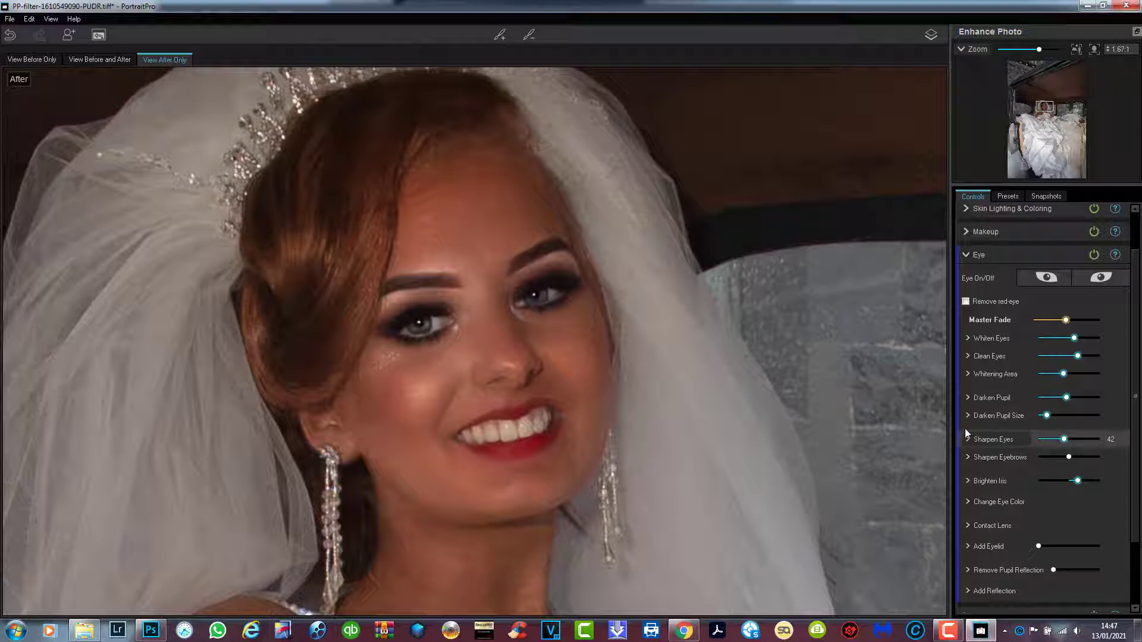
left_click(968, 502)
scroll(1015, 441, "down", 1)
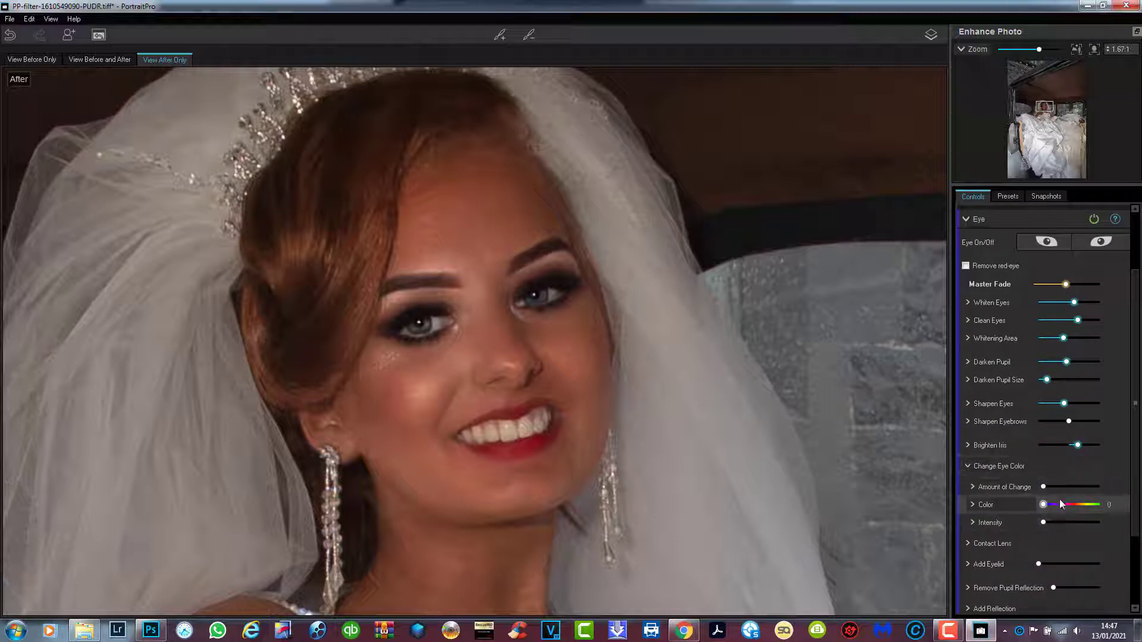
left_click(1030, 501)
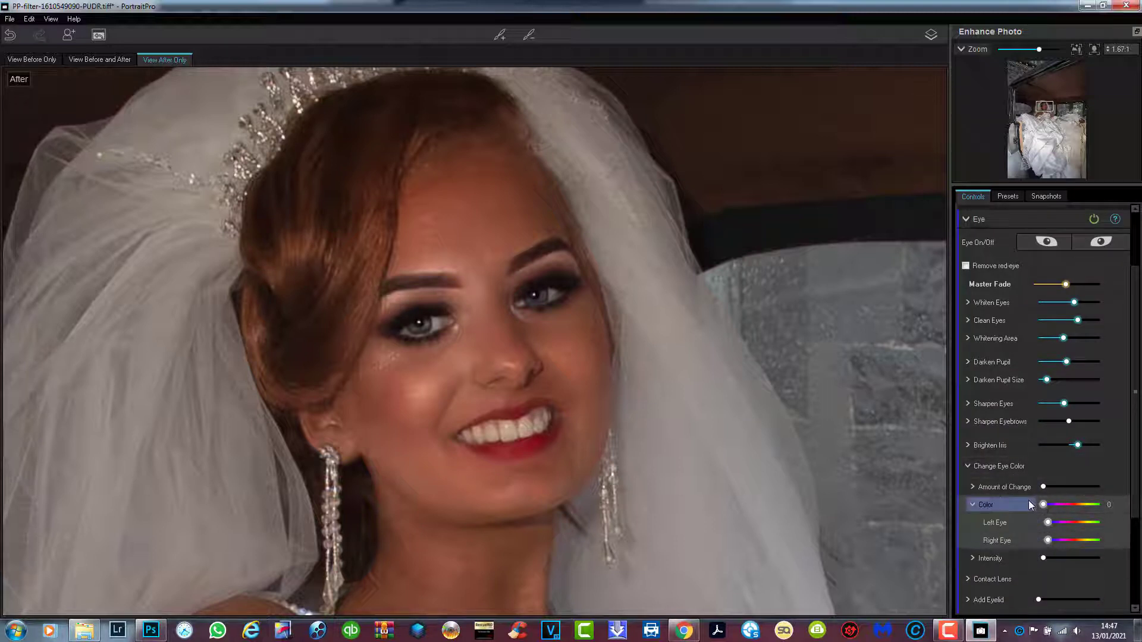
left_click(1042, 505)
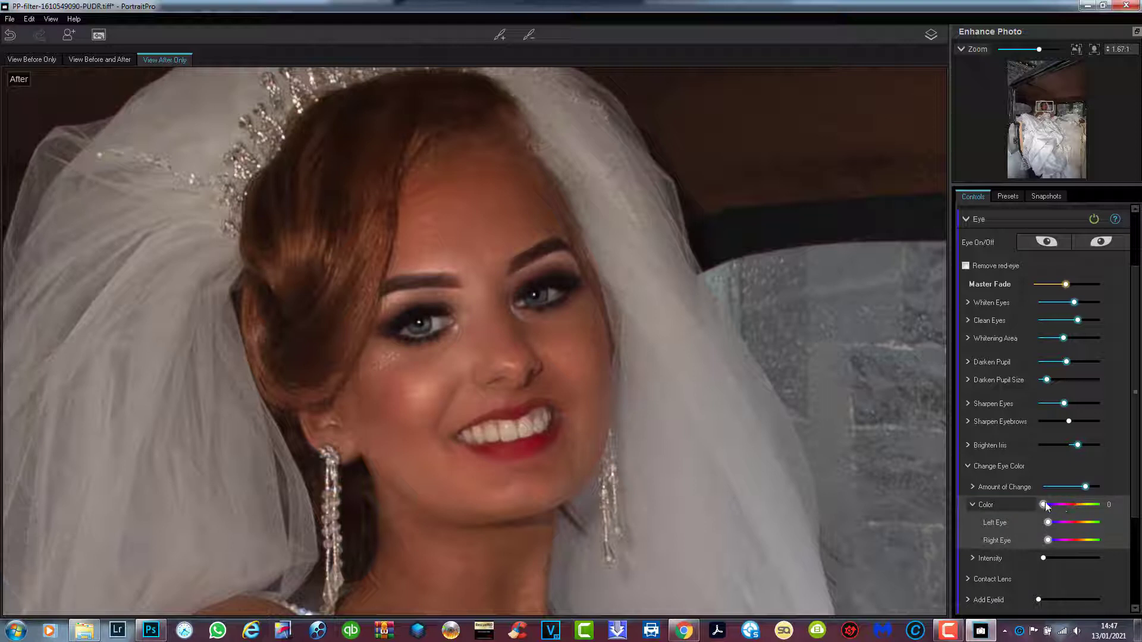
left_click_drag(1045, 505, 1048, 506)
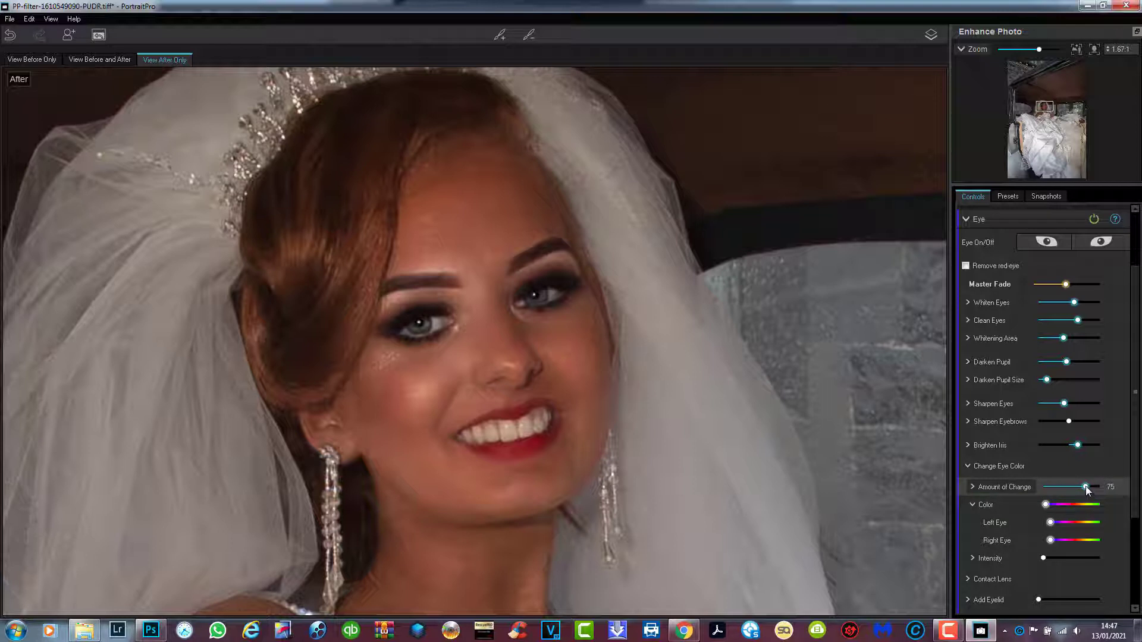
left_click_drag(1086, 487, 1087, 487)
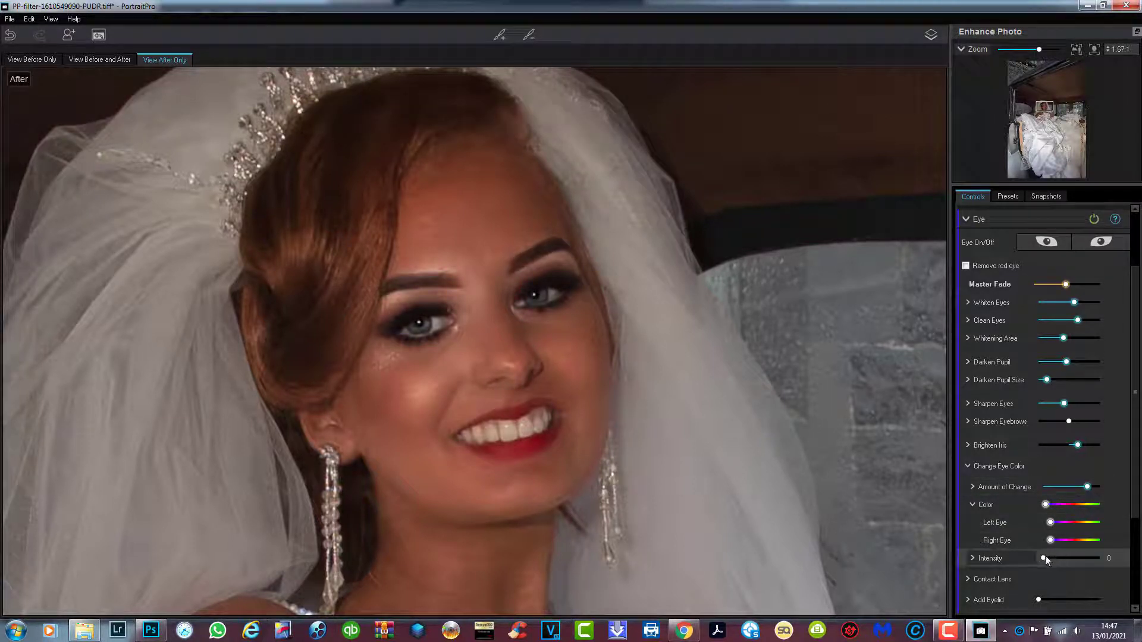
Step: Reset the eye Color to 0 and slightly raise the Intensity of the eye color change
mouse_move(1044, 555)
left_mouse_down()
mouse_move(1098, 567)
mouse_move(1044, 556)
left_mouse_up()
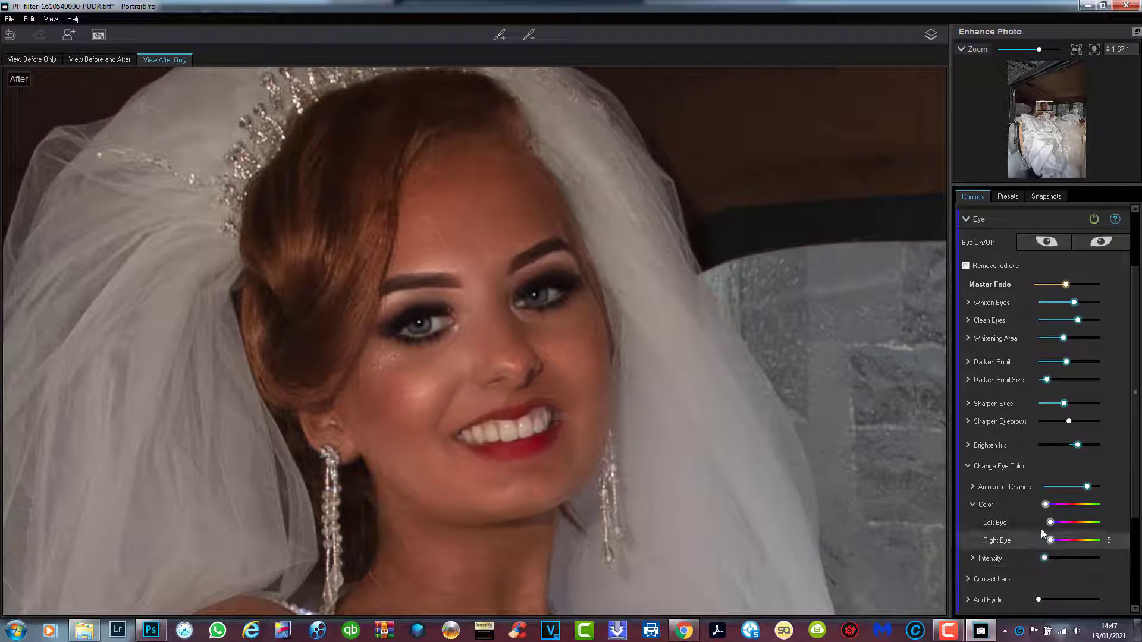
left_click_drag(1046, 505, 1043, 507)
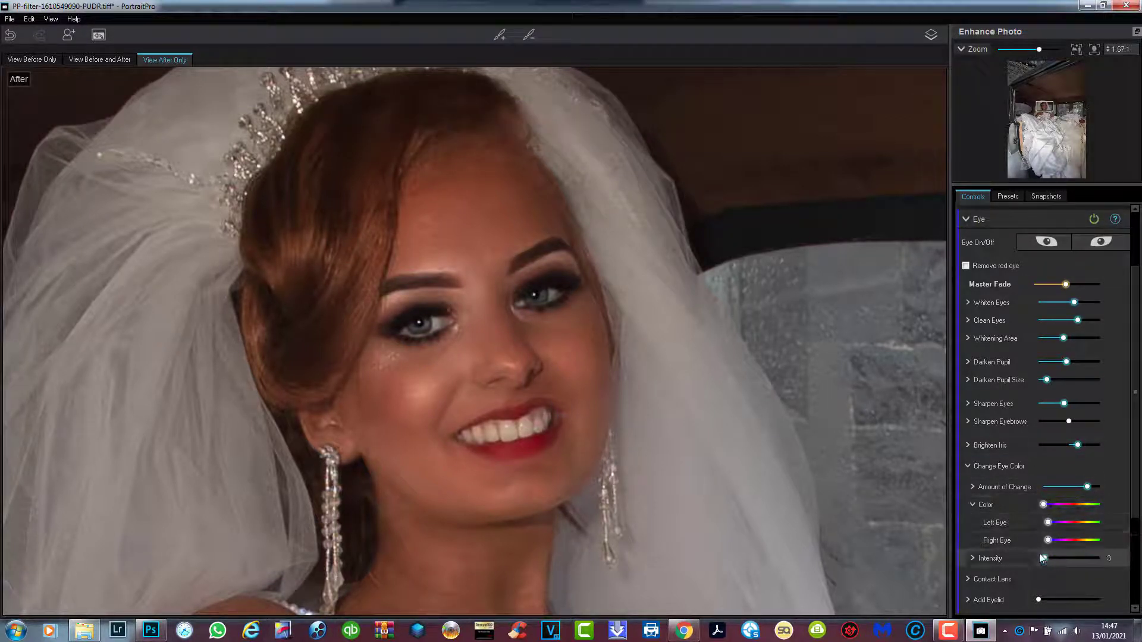
left_click_drag(1048, 558, 1054, 559)
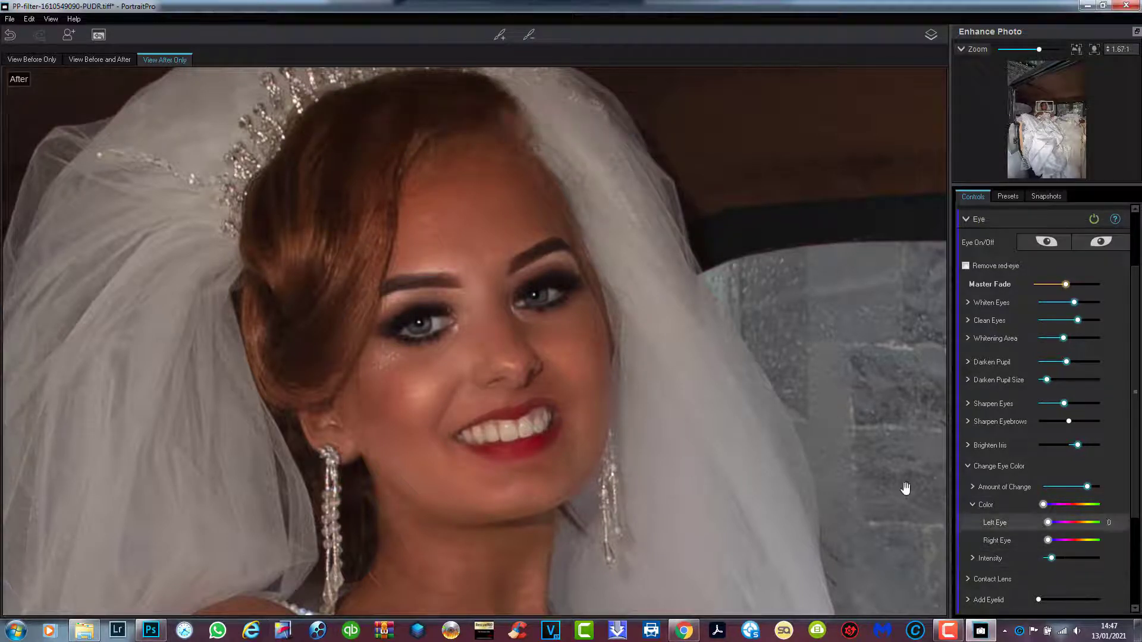
left_click(963, 220)
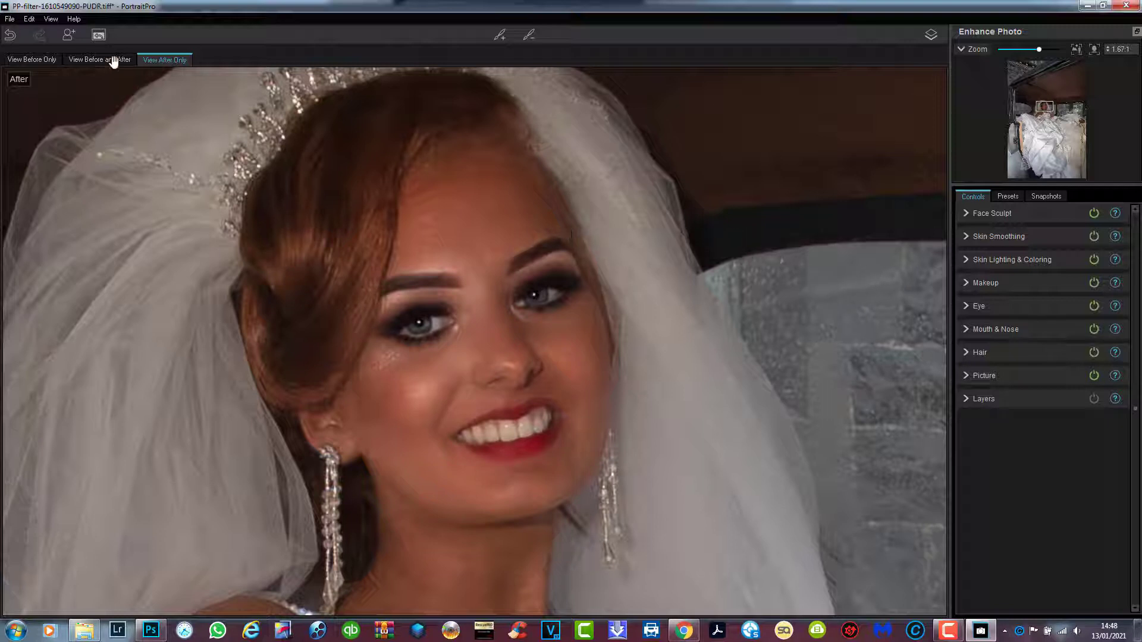
Step: Finish the PortraitPro edit, return to the photo in Photoshop and check the retouched bride close up and in full frame
left_click(101, 39)
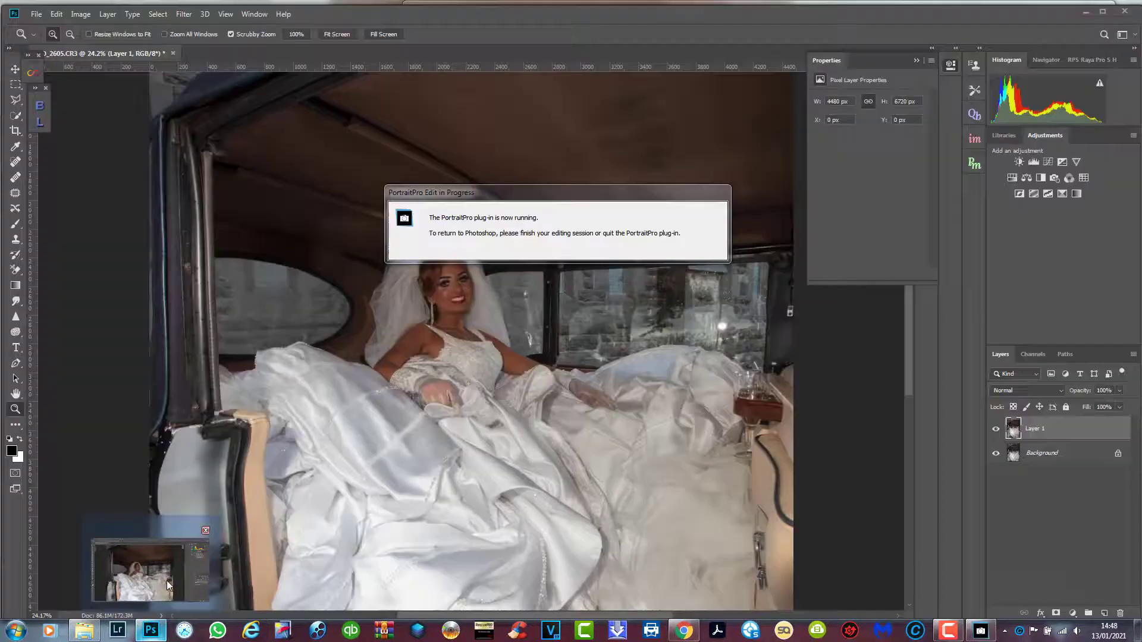
left_click(167, 580)
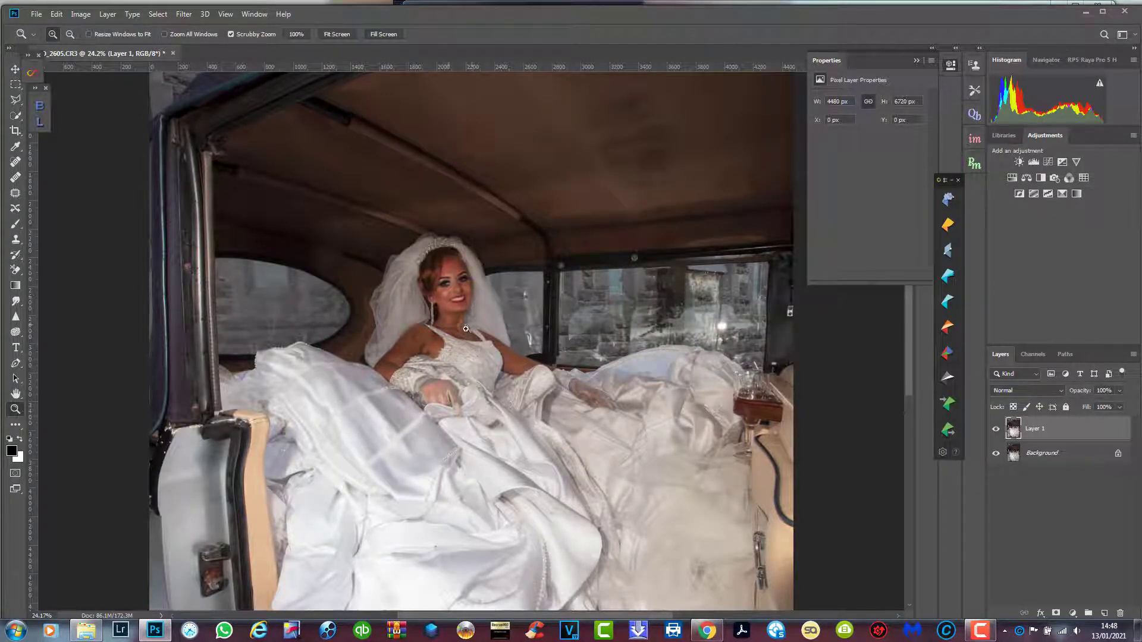
scroll(497, 343, "down", 2)
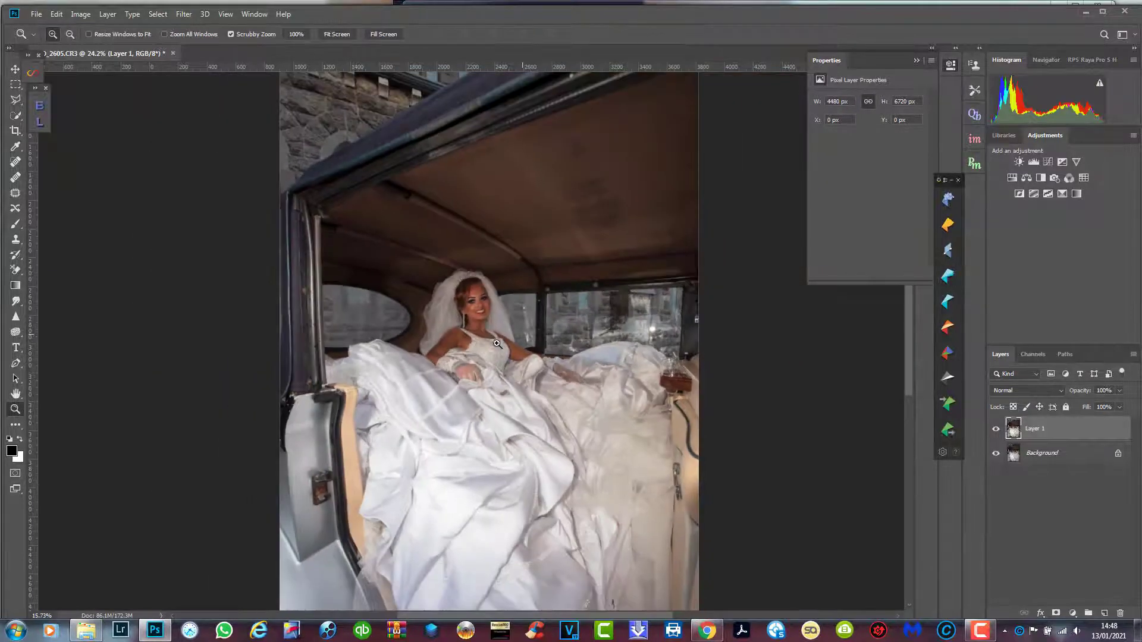
scroll(496, 343, "up", 5)
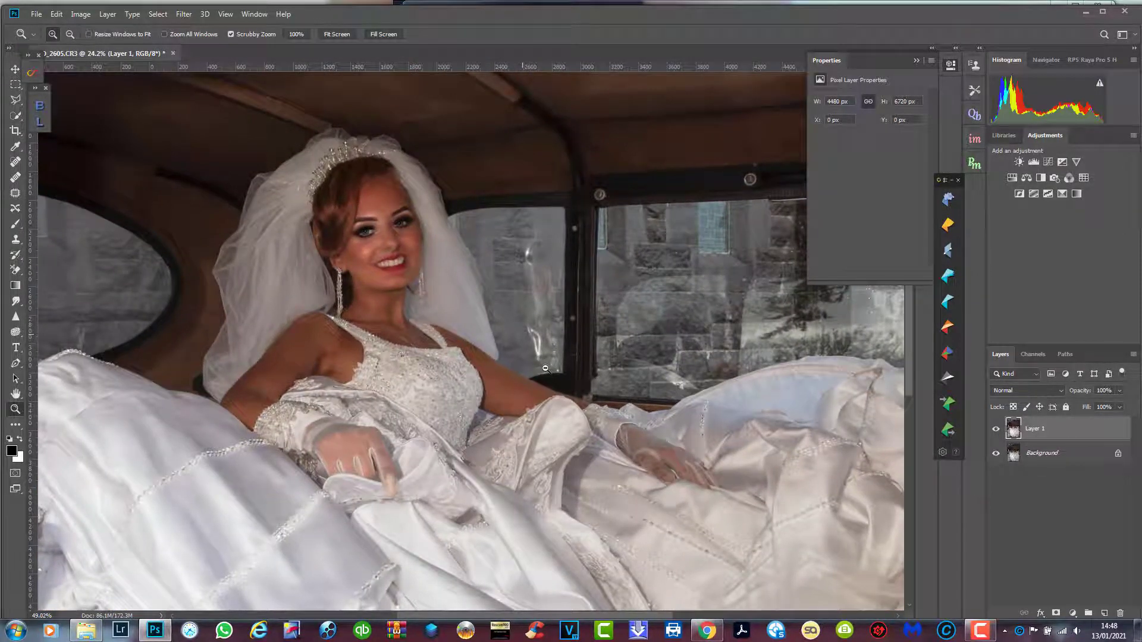
scroll(546, 368, "down", 5)
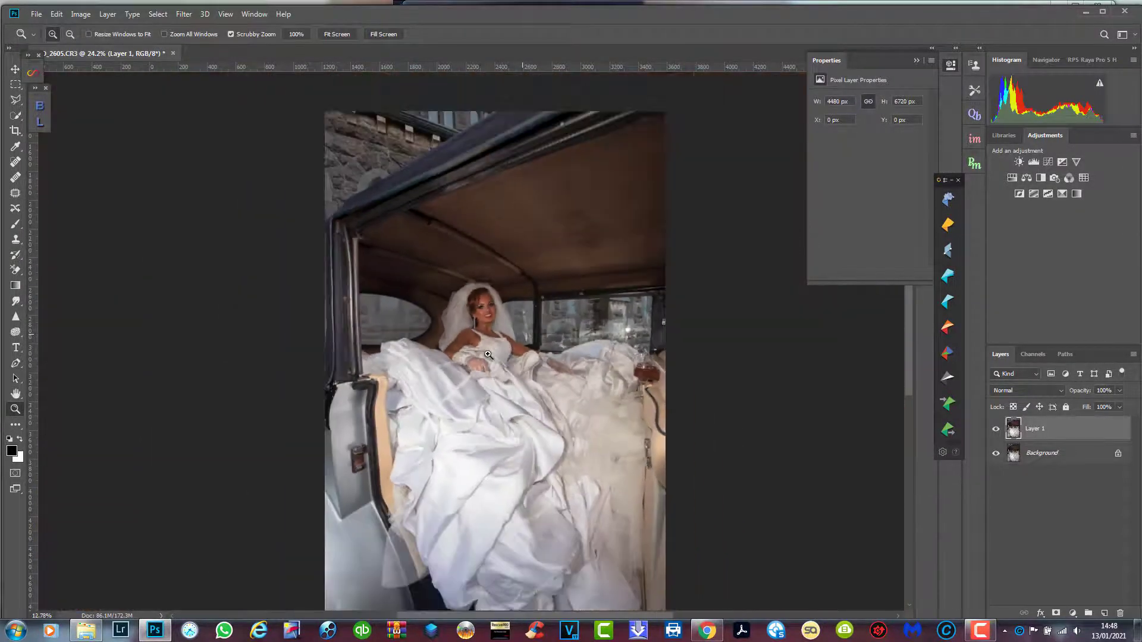
scroll(487, 354, "up", 2)
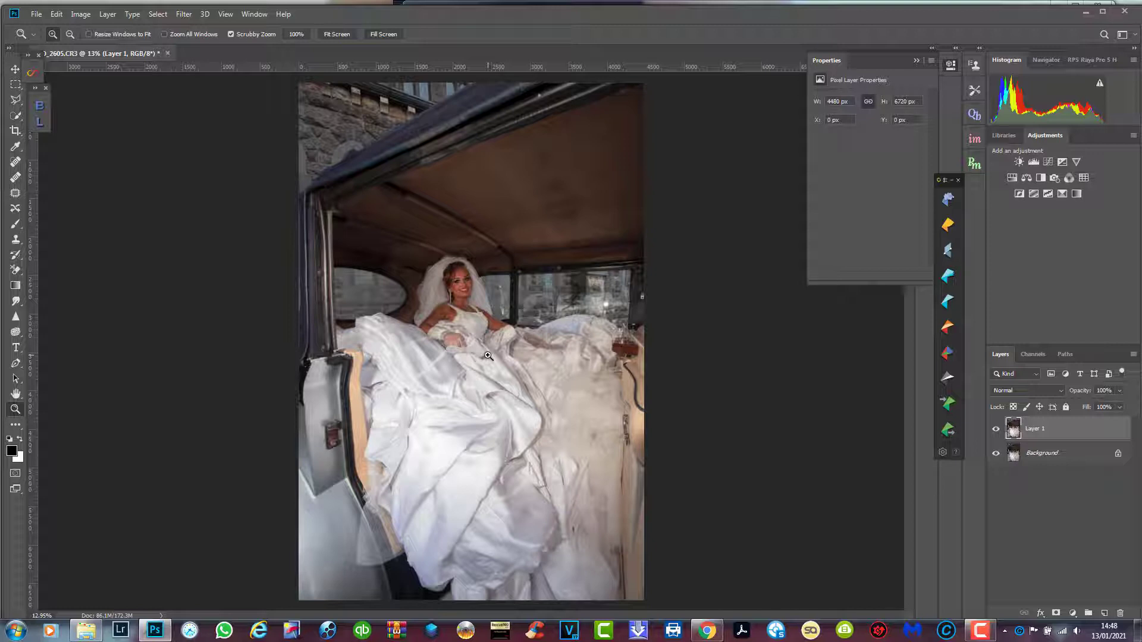
scroll(585, 209, "up", 3)
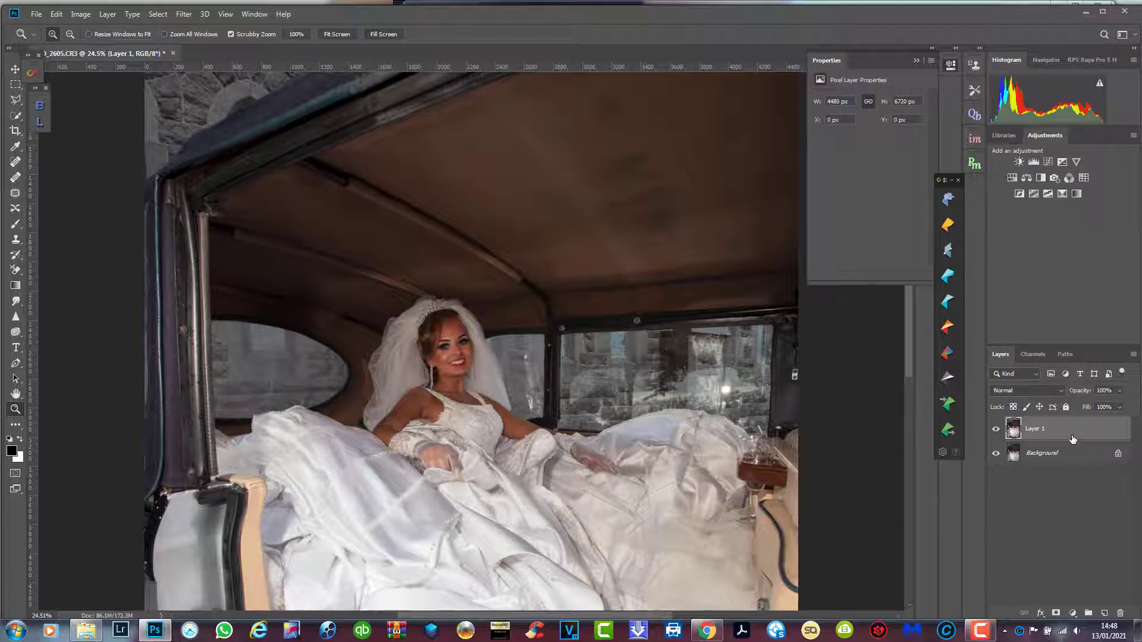
Step: Duplicate Layer 1 and patch the dark stains on the car's roof lining with cleaner fabric beside them
key("ctrl+j")
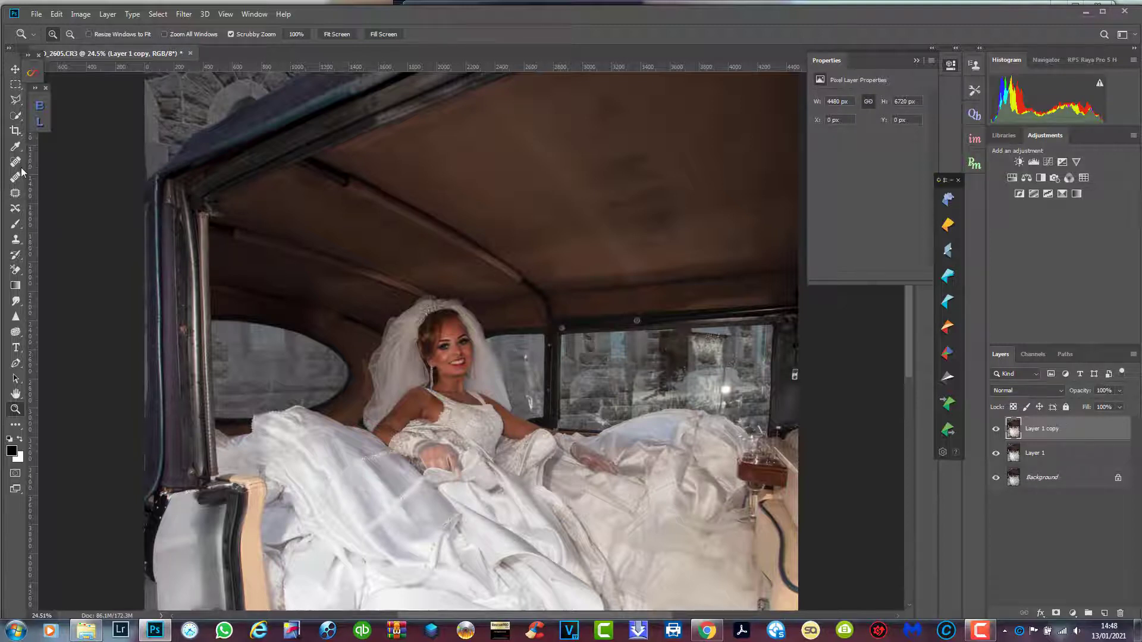
left_click(15, 193)
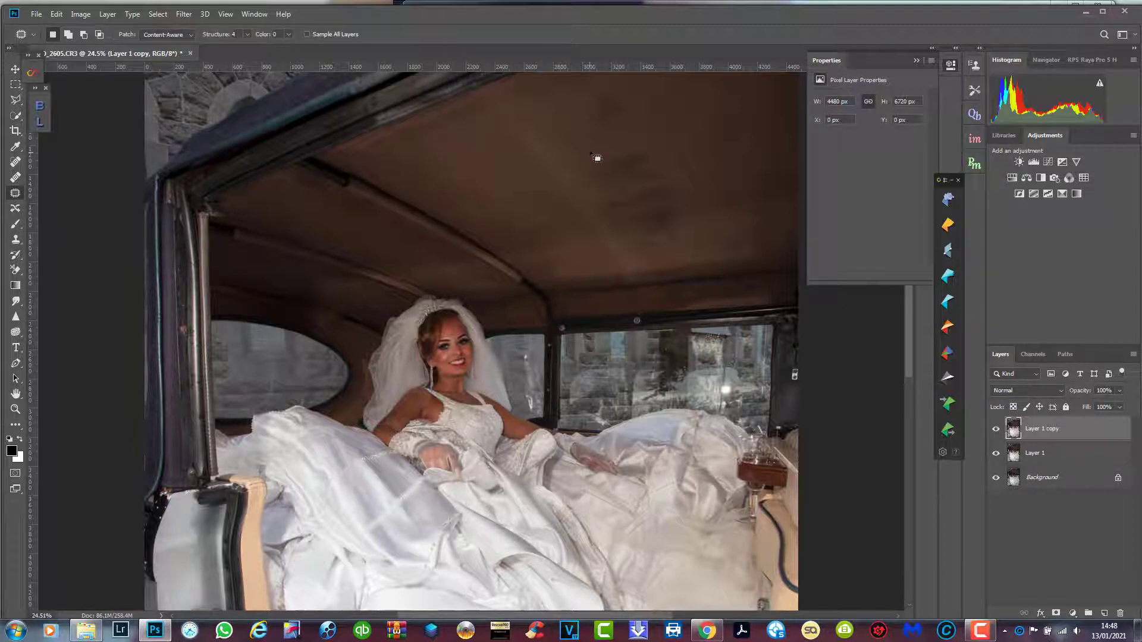
mouse_move(619, 97)
left_mouse_down()
mouse_move(565, 92)
mouse_move(546, 108)
mouse_move(553, 140)
mouse_move(622, 242)
mouse_move(667, 248)
mouse_move(684, 220)
mouse_move(671, 158)
mouse_move(618, 95)
mouse_move(609, 139)
mouse_move(714, 114)
left_mouse_up()
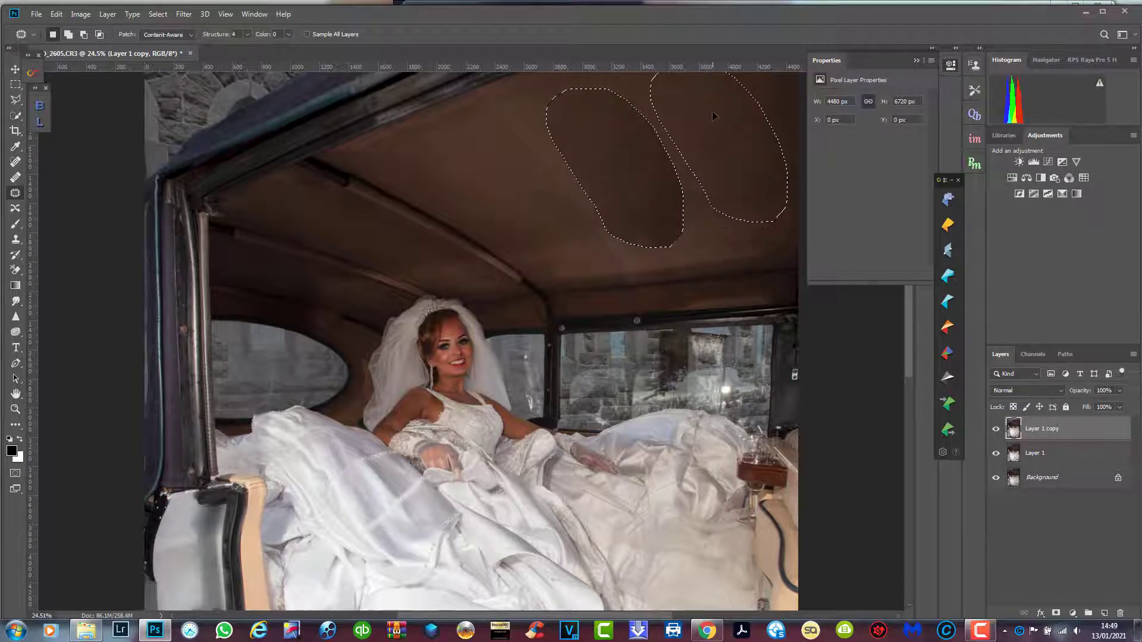
left_click_drag(714, 114, 714, 116)
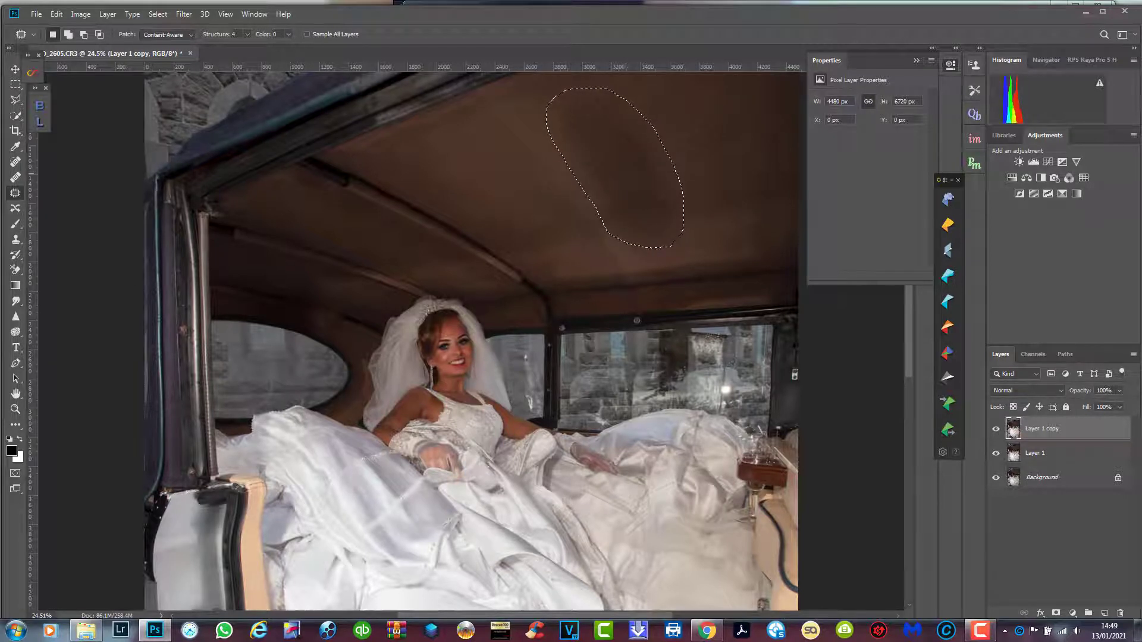
left_click_drag(627, 177, 525, 205)
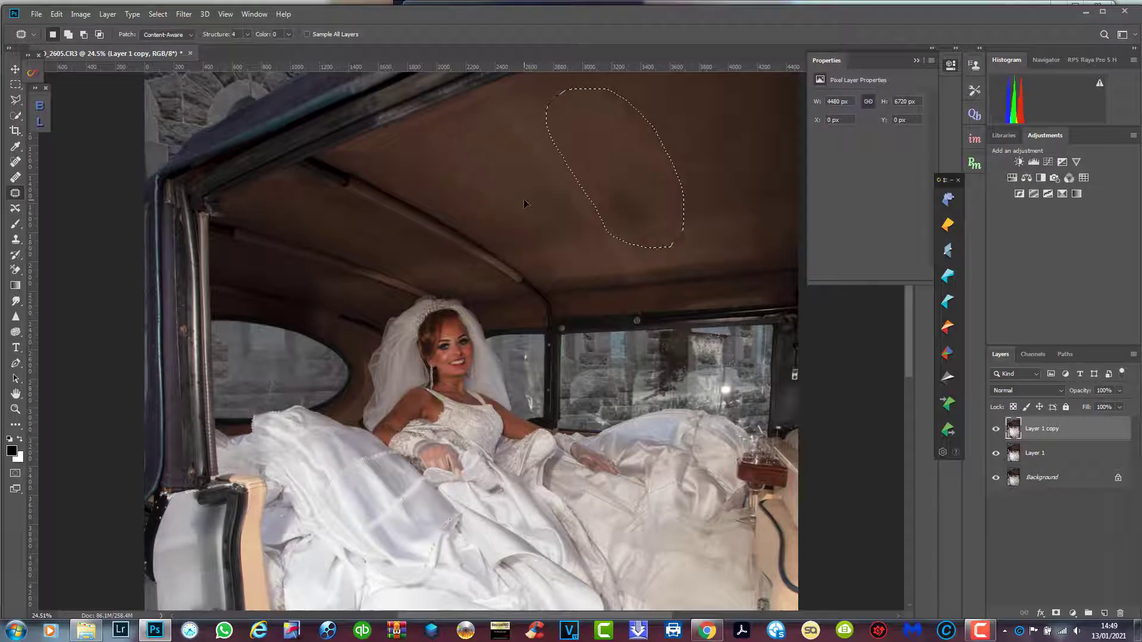
key("ctrl+d")
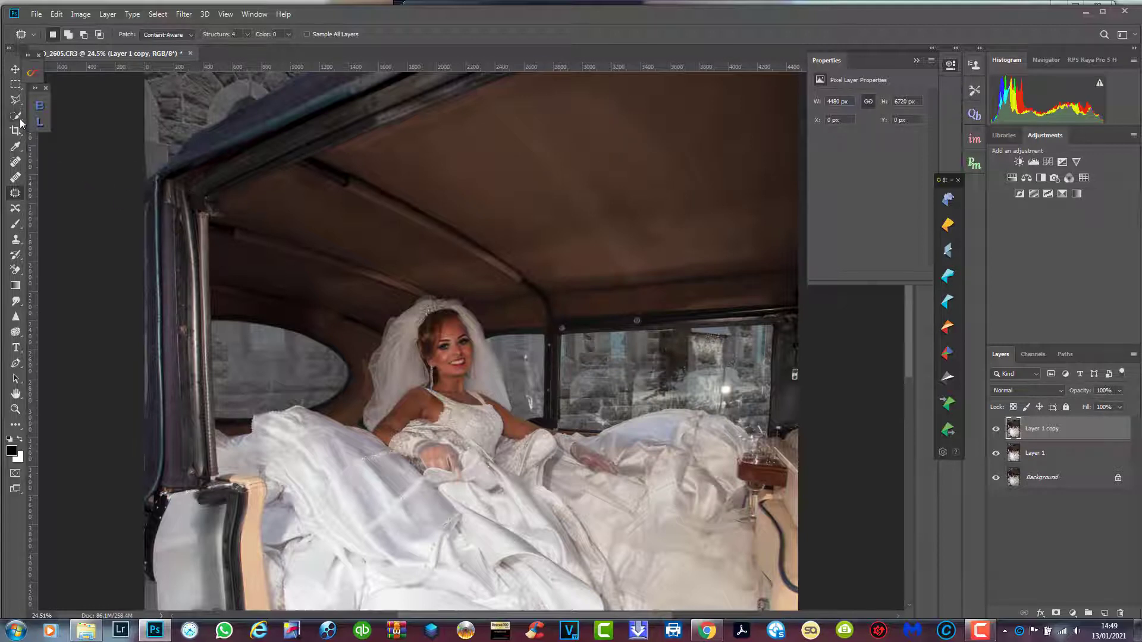
Step: Fit the photo to the screen and select the car's roof lining and the inner panel behind the bride with Quick Selection
left_click(15, 409)
left_click_drag(646, 398, 603, 393)
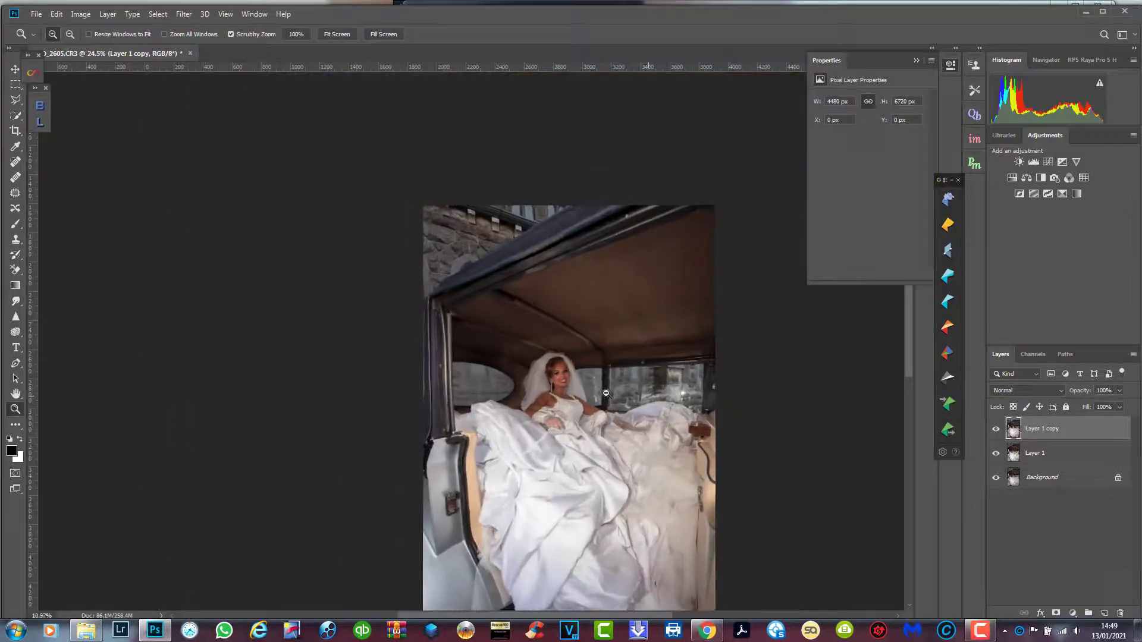
left_click(331, 35)
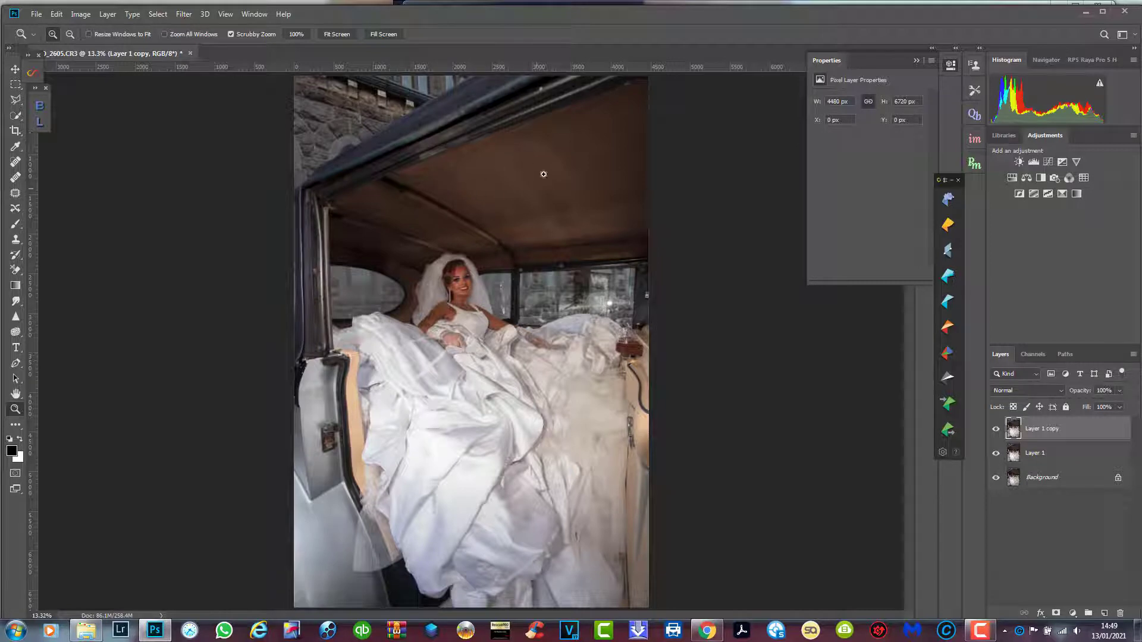
left_click(15, 116)
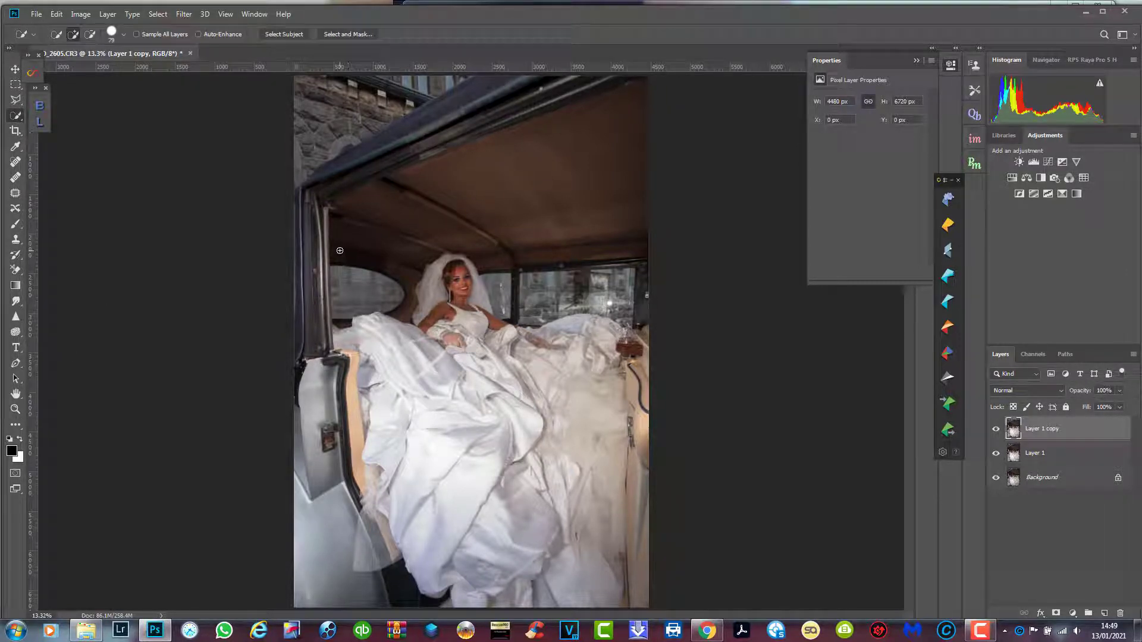
left_click(387, 254)
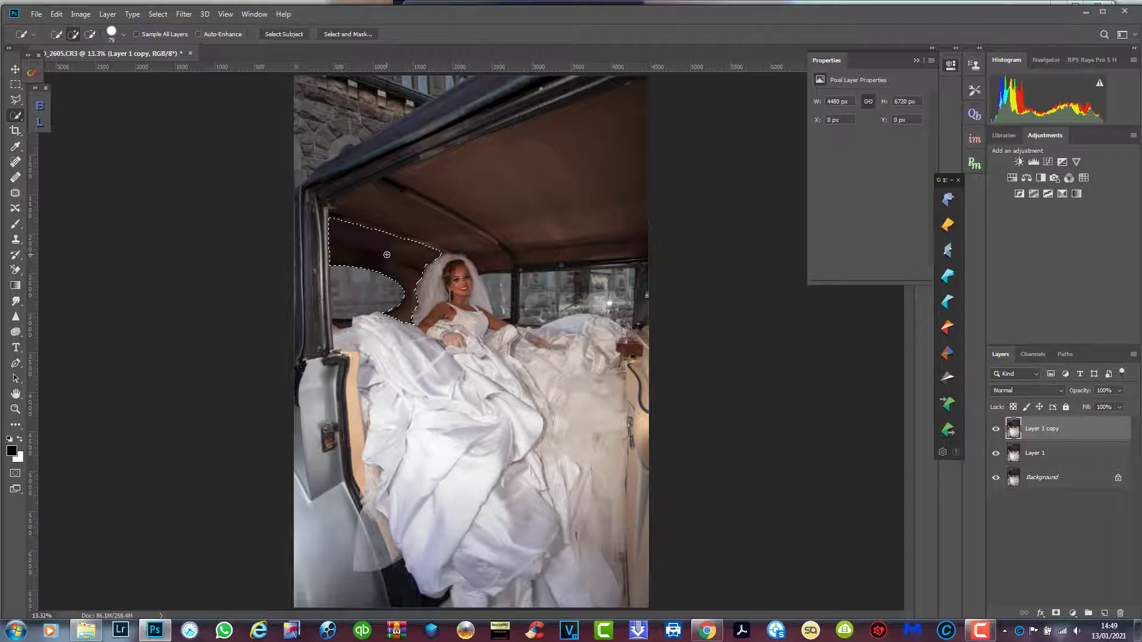
left_click(470, 192)
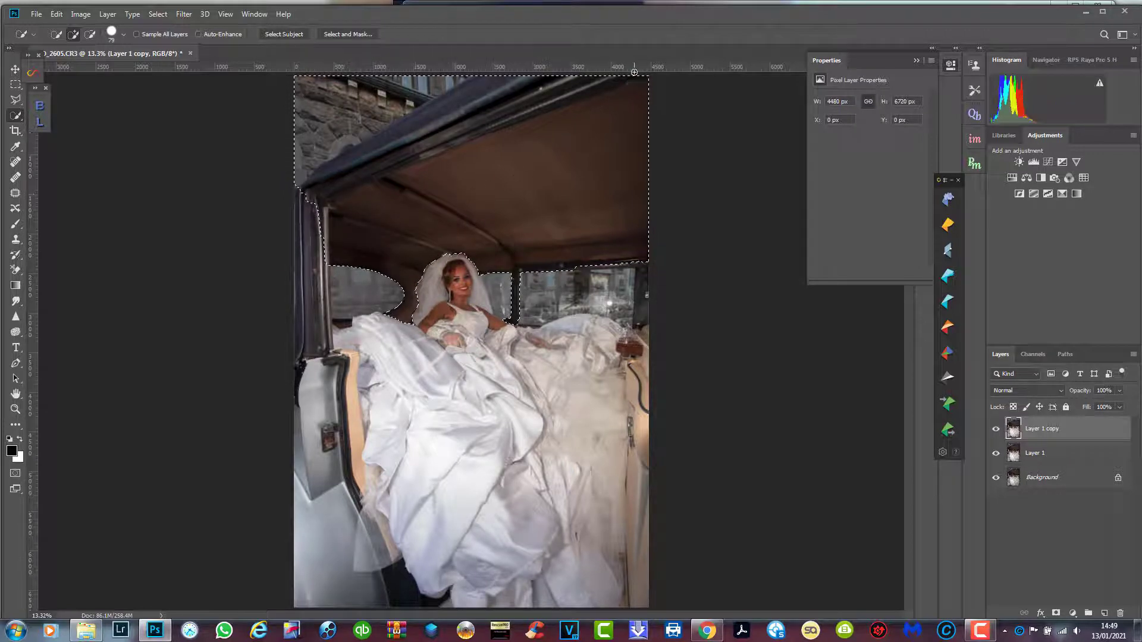
Step: Subtract the stone wall, the outer roof frame and the stray bit at the rear window's upper edge from the selection
mouse_move(622, 78)
left_mouse_down()
mouse_move(382, 156)
mouse_move(330, 179)
mouse_move(312, 201)
mouse_move(570, 90)
left_mouse_up()
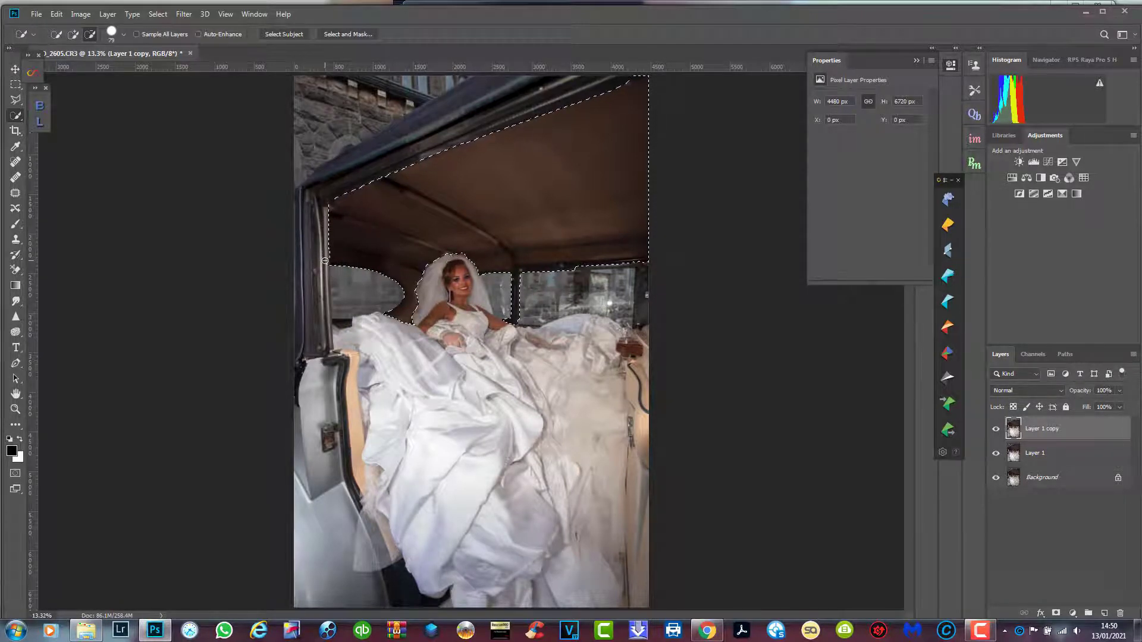
key("alt")
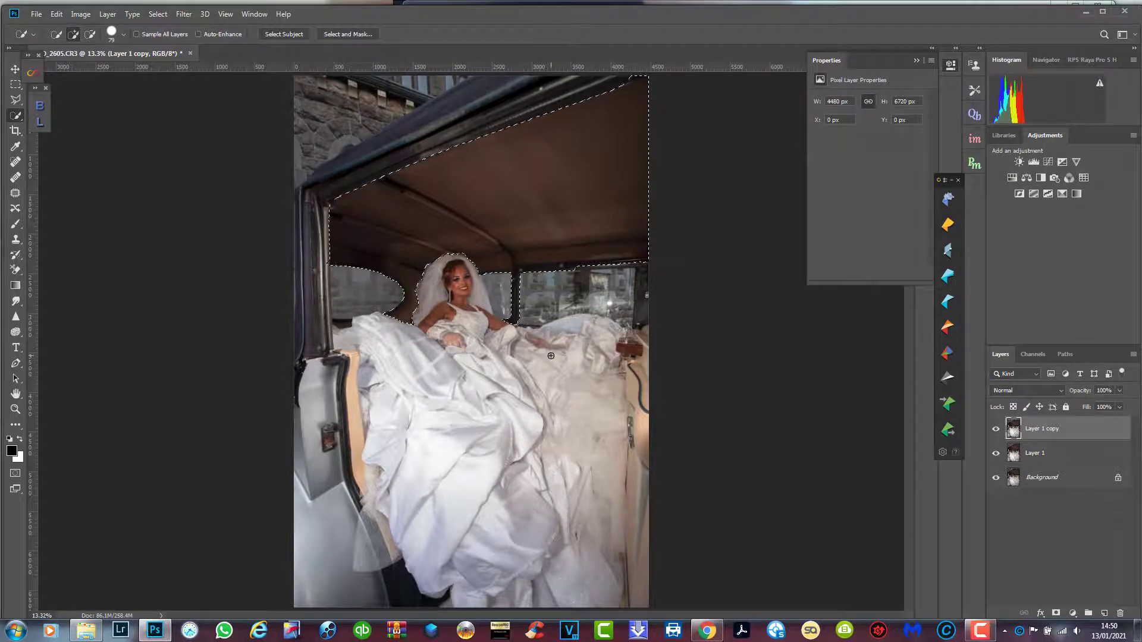
key("alt")
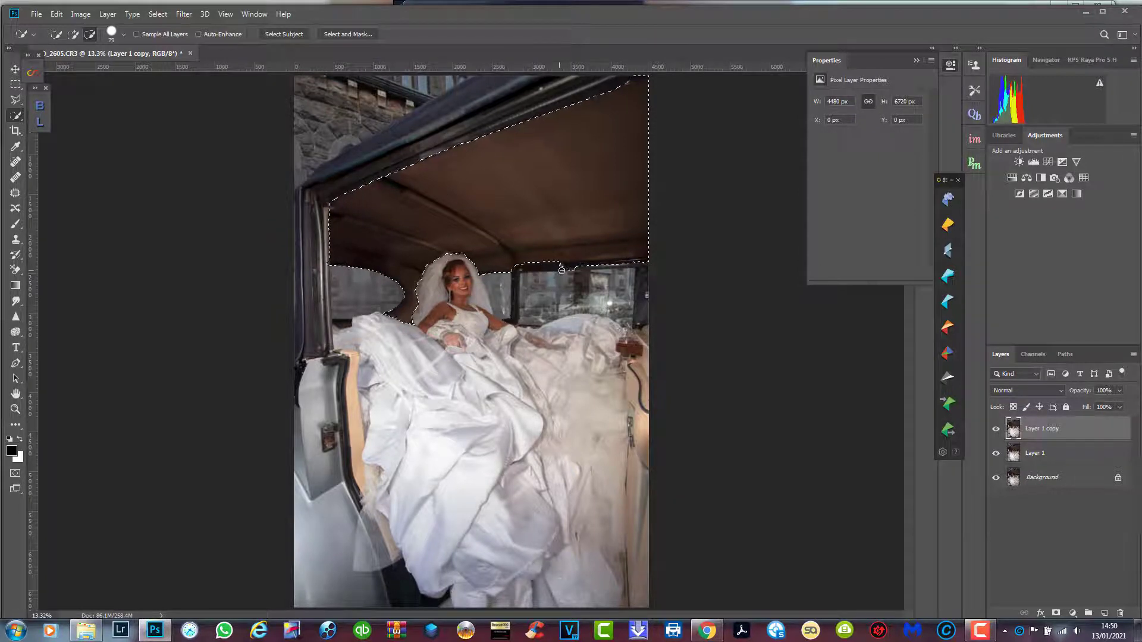
left_click_drag(561, 271, 573, 271)
key("alt")
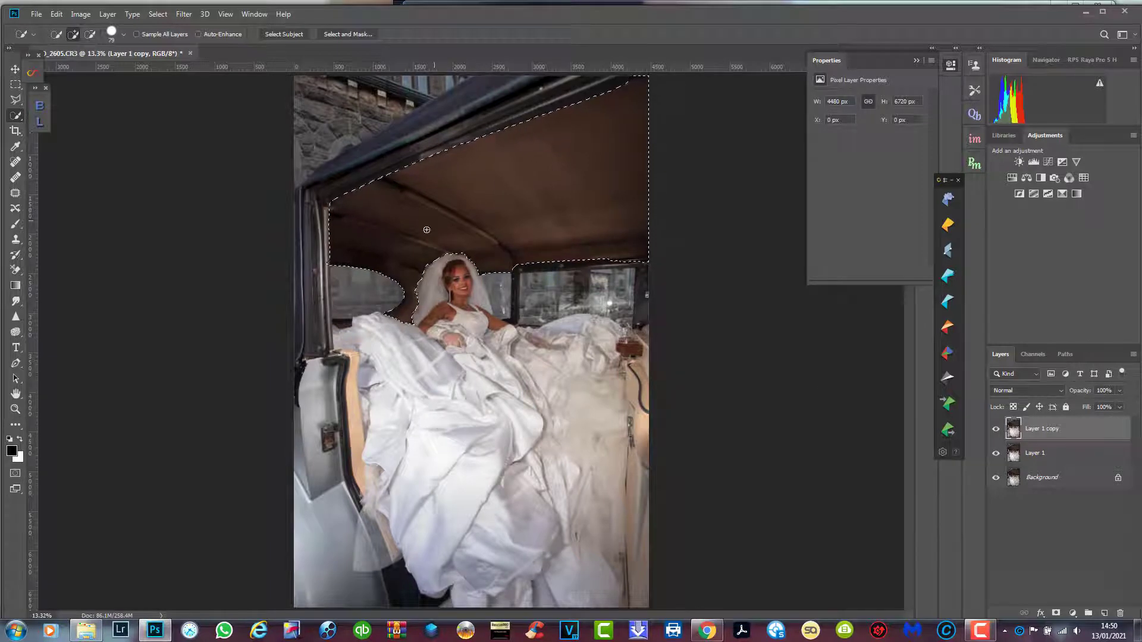
Step: Add a Hue/Saturation adjustment layer masked to the selected car interior
left_click(1073, 614)
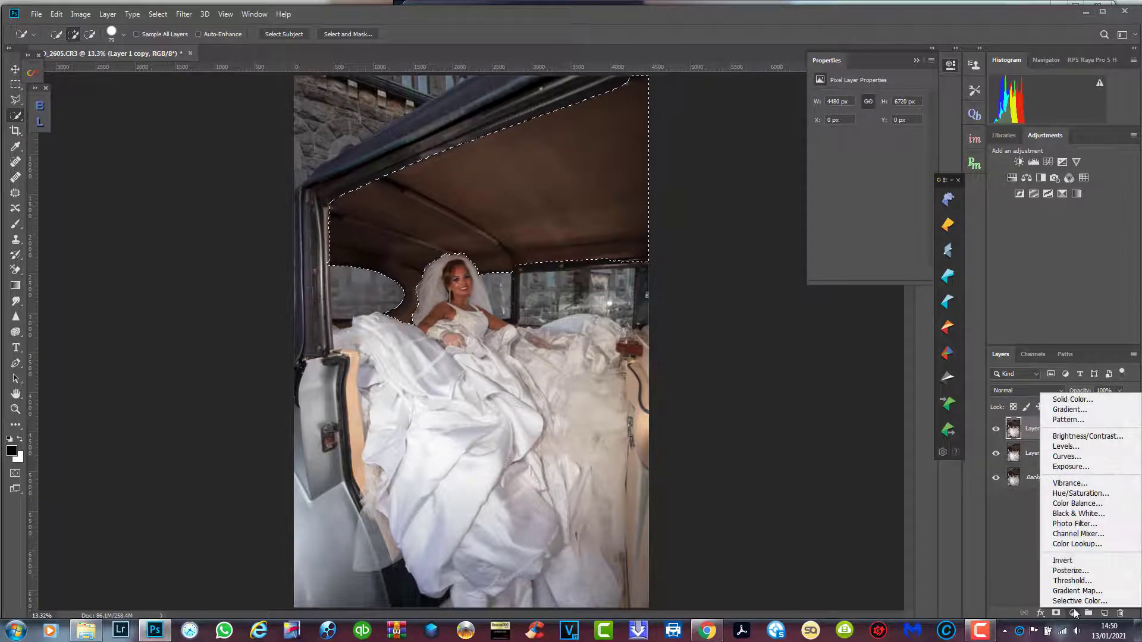
left_click(1065, 494)
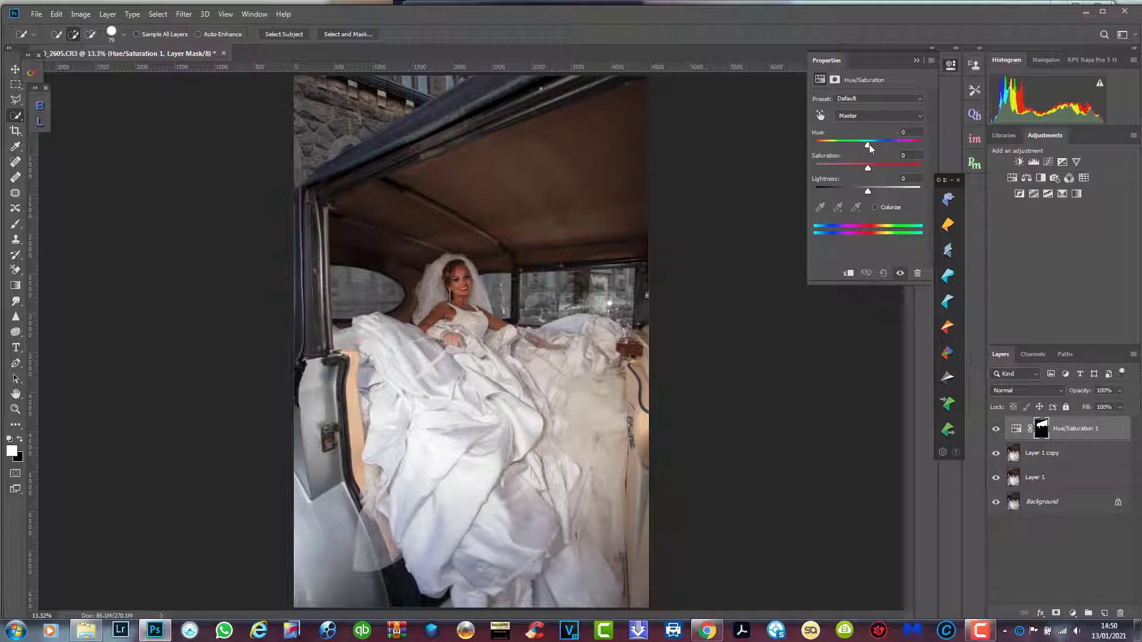
Step: Recolor the selected car interior purple with hue -85 and saturation +6, and merge the adjustment down into Layer 1 copy
left_click_drag(869, 144, 842, 145)
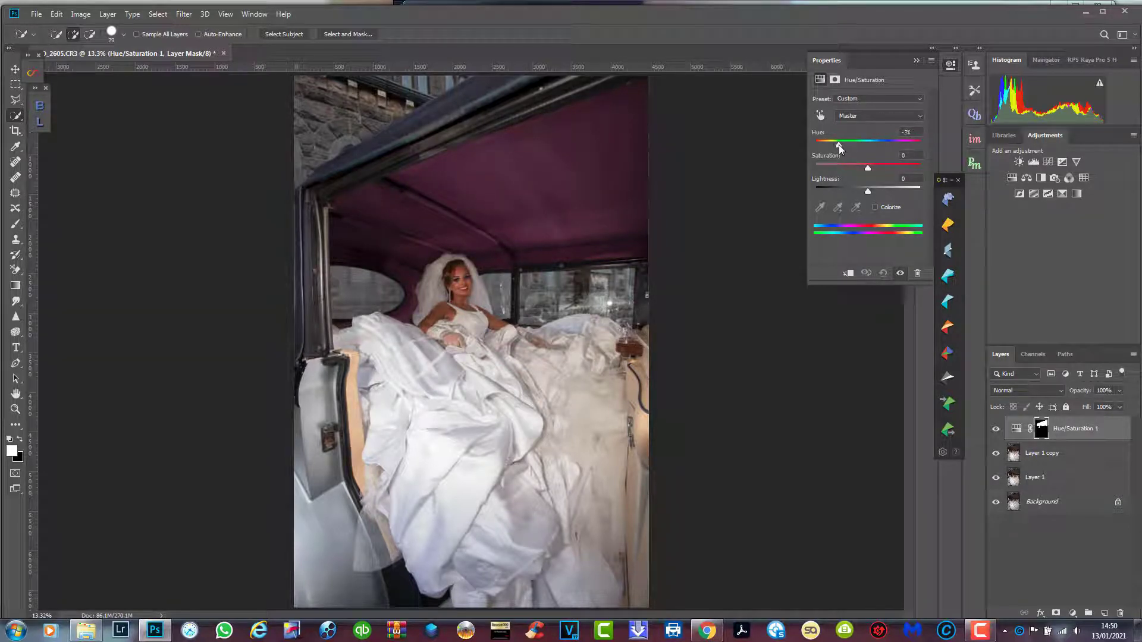
mouse_move(839, 145)
left_mouse_down()
mouse_move(961, 144)
mouse_move(817, 150)
mouse_move(836, 145)
left_mouse_up()
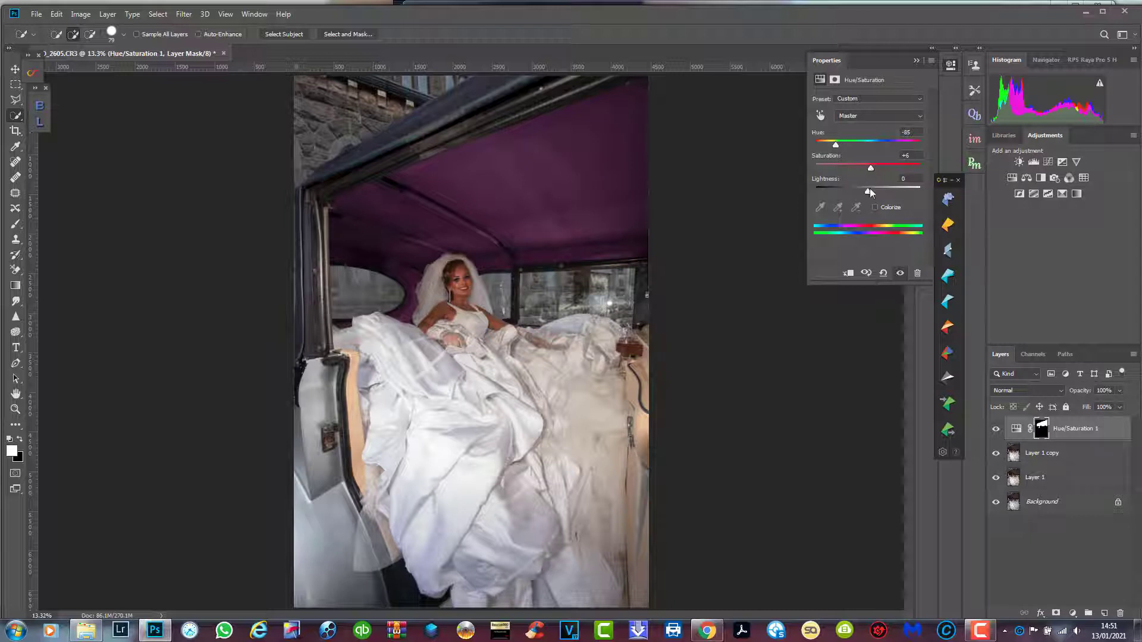
left_click(870, 191)
left_click(869, 191)
right_click(1078, 436)
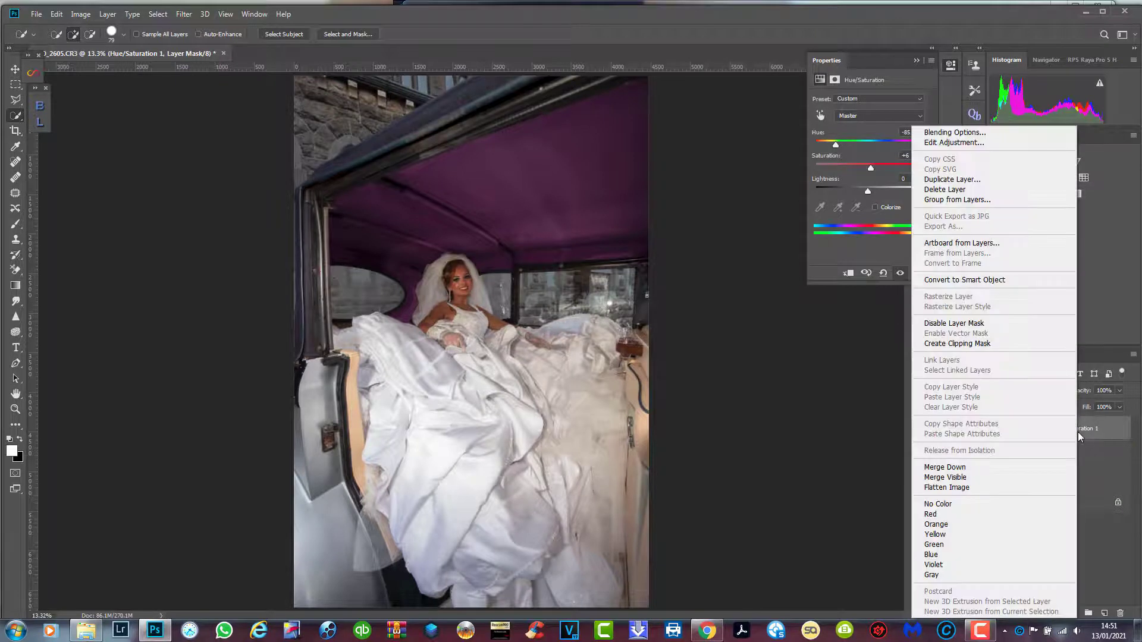
left_click(1009, 467)
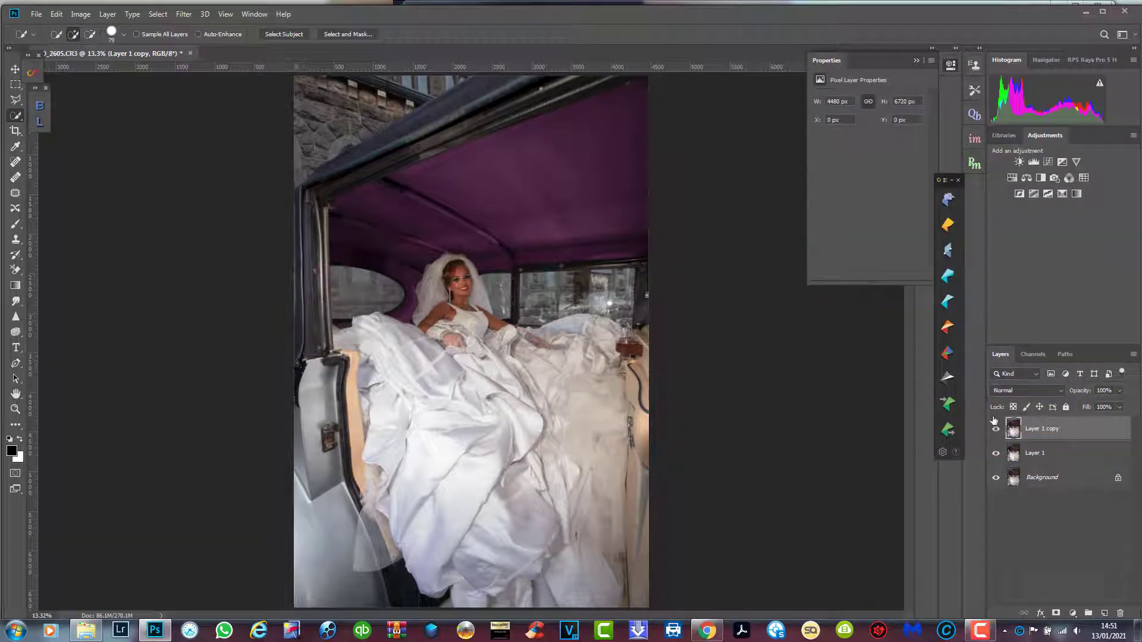
left_click(918, 60)
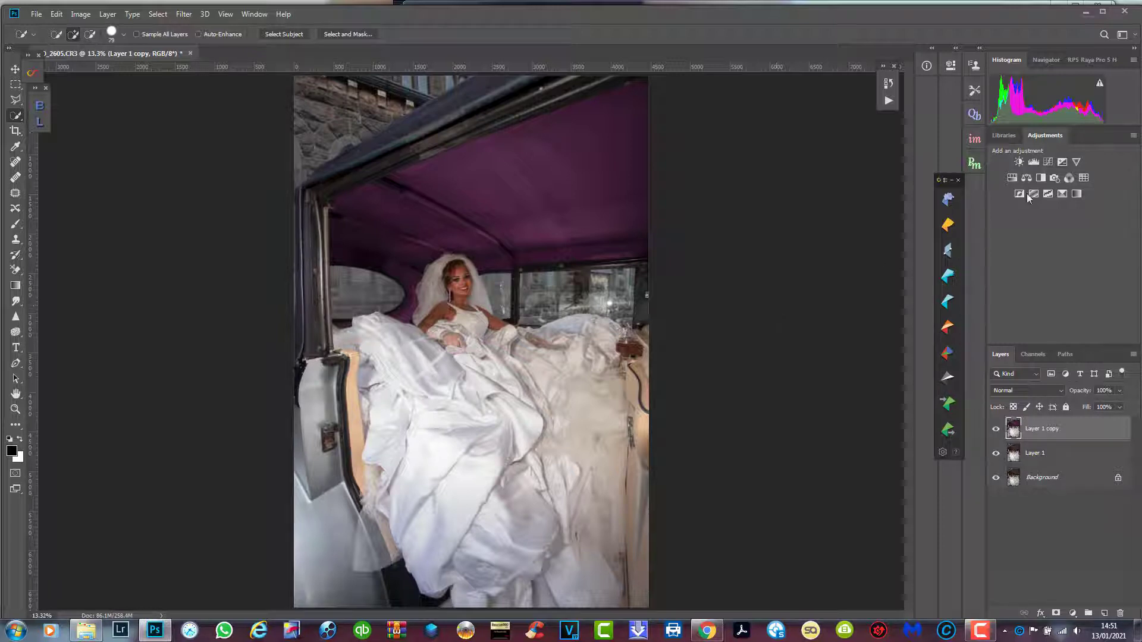
Step: Add a Brightness/Contrast adjustment clipped to Layer 1 copy and set its brightness to -41
left_click(1019, 163)
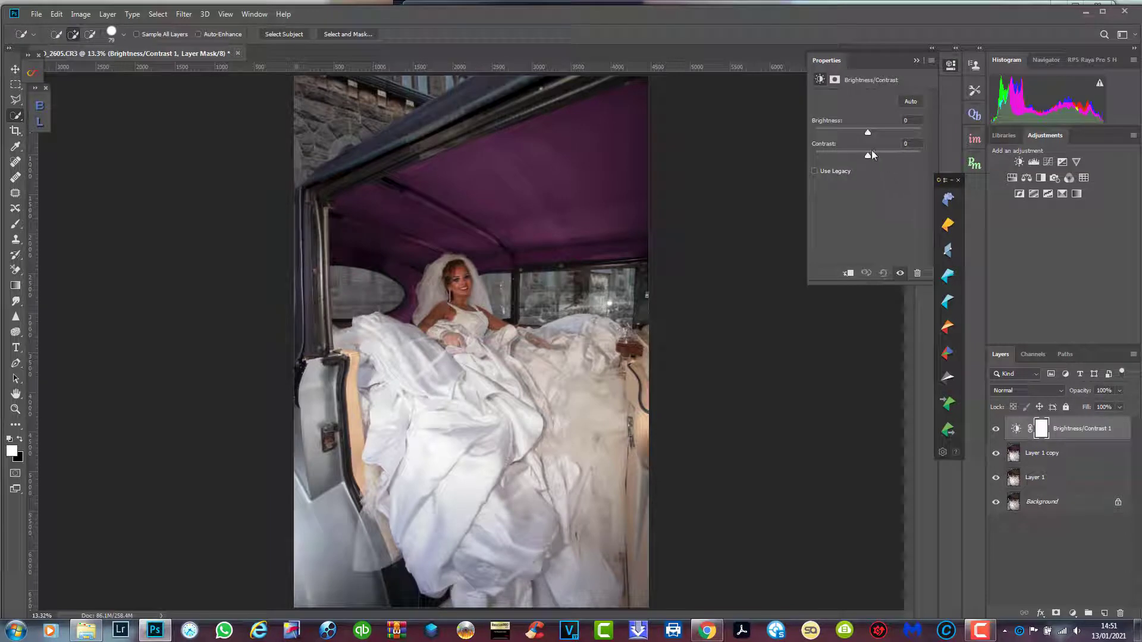
left_click(850, 276)
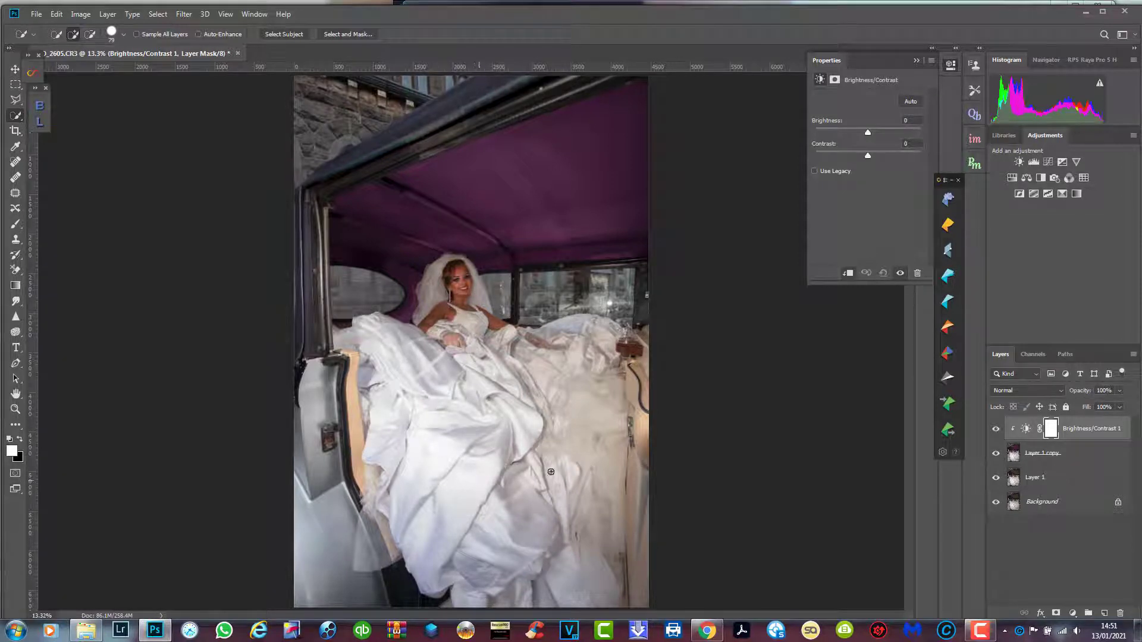
left_click_drag(868, 130, 848, 132)
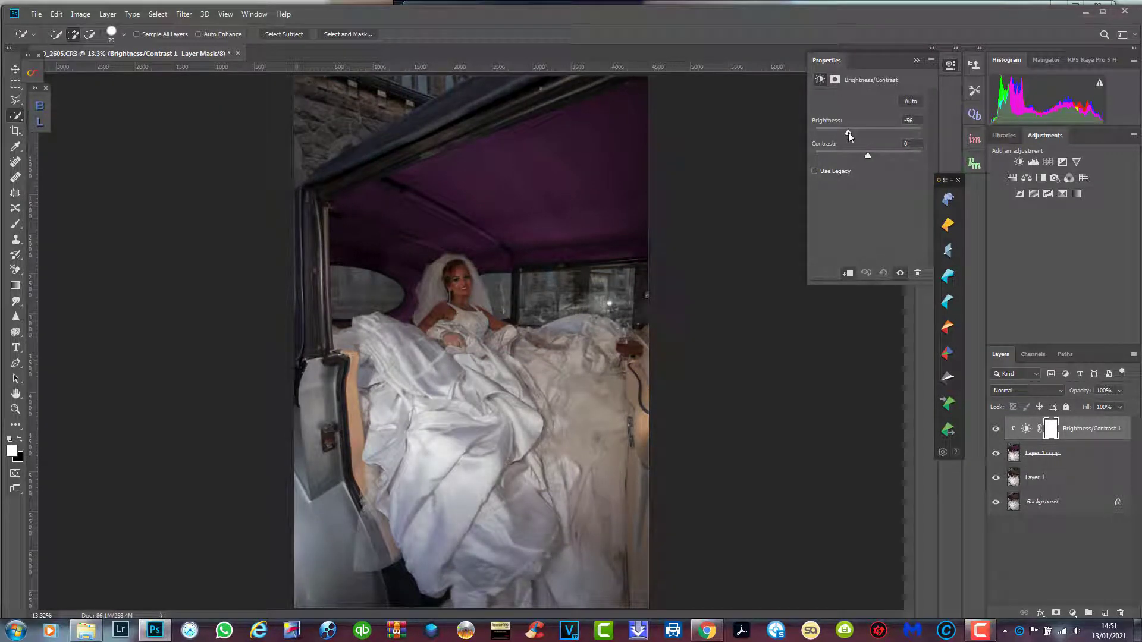
left_click_drag(851, 132, 854, 133)
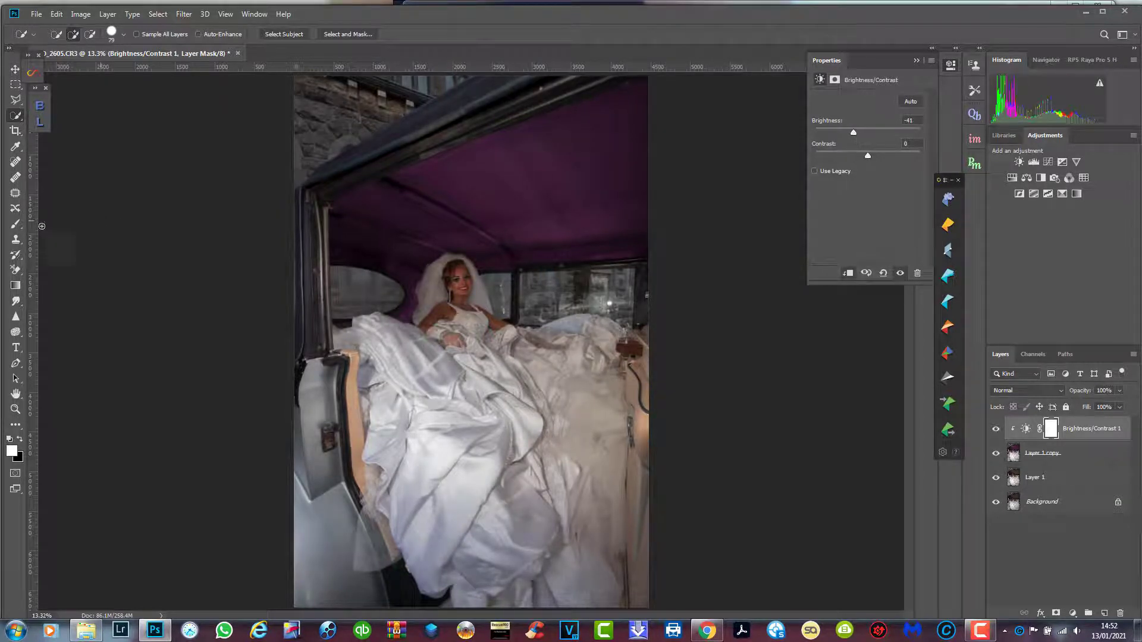
Step: Mask the darkening off the bride and car interior with a soft black 1102 px brush at 100% opacity, and merge the adjustment down
left_click(16, 224)
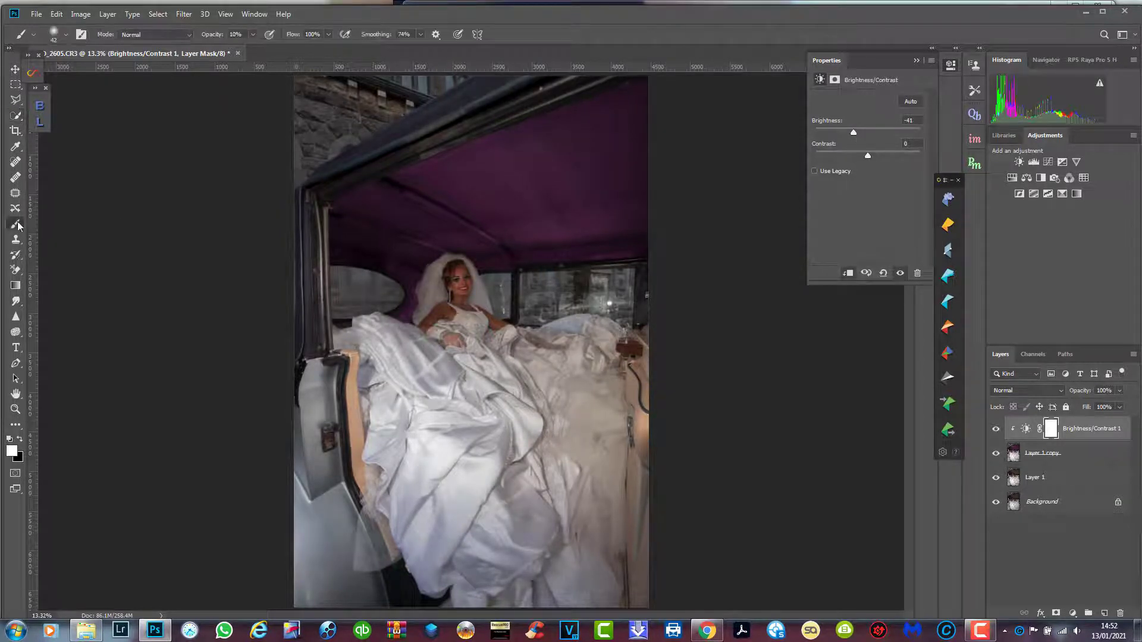
left_click(20, 439)
left_click(253, 35)
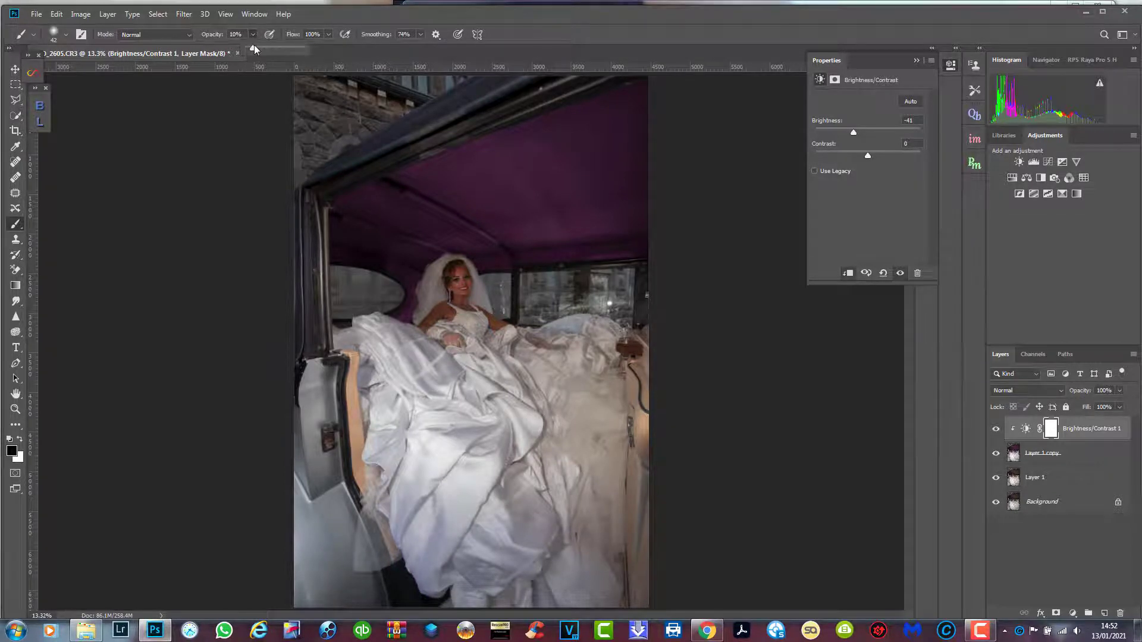
right_click(390, 220)
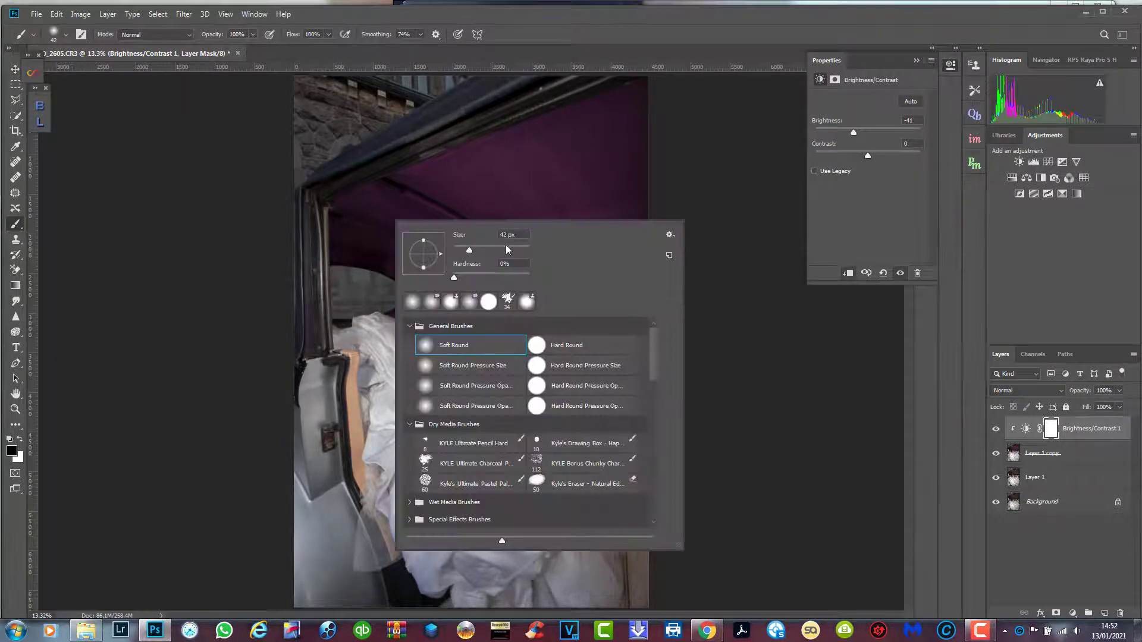
left_click(520, 246)
left_click(357, 222)
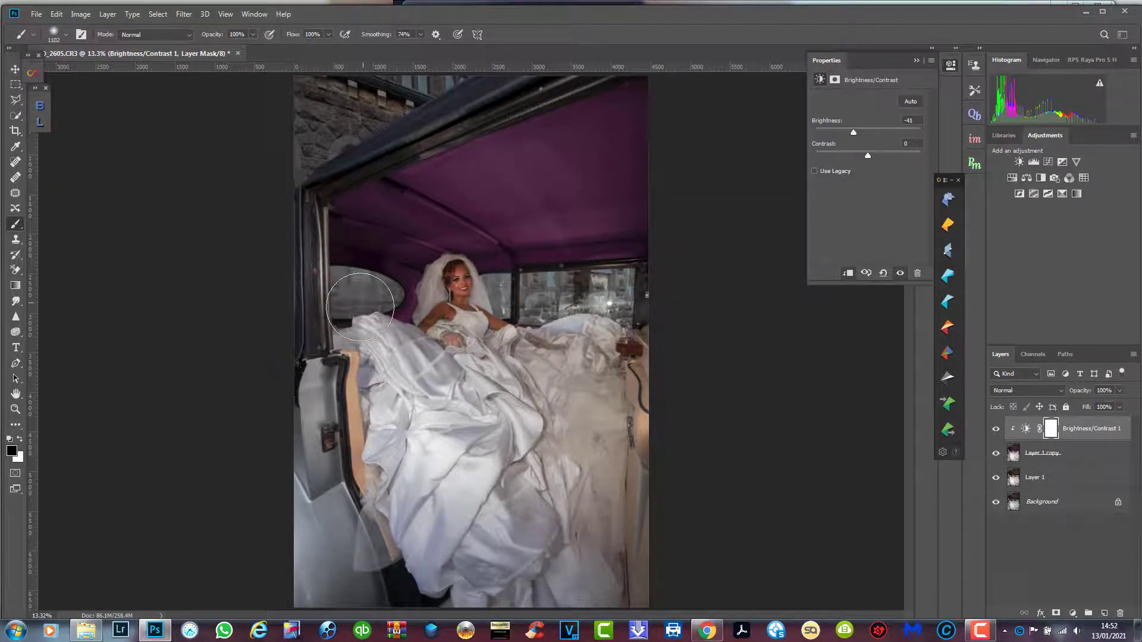
right_click(1109, 439)
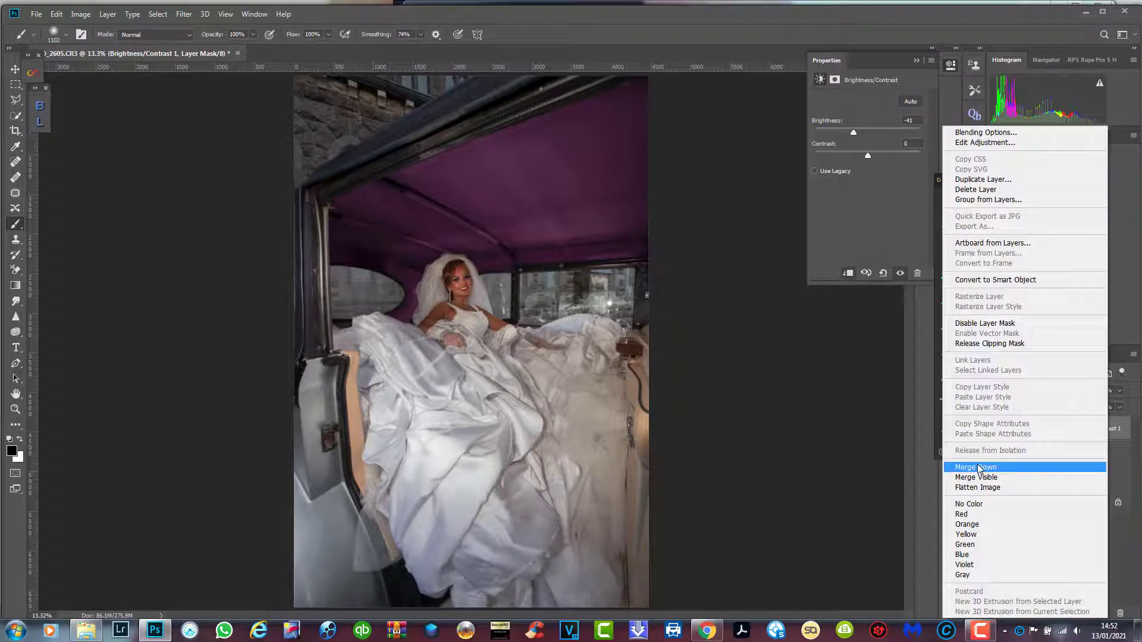
left_click(976, 467)
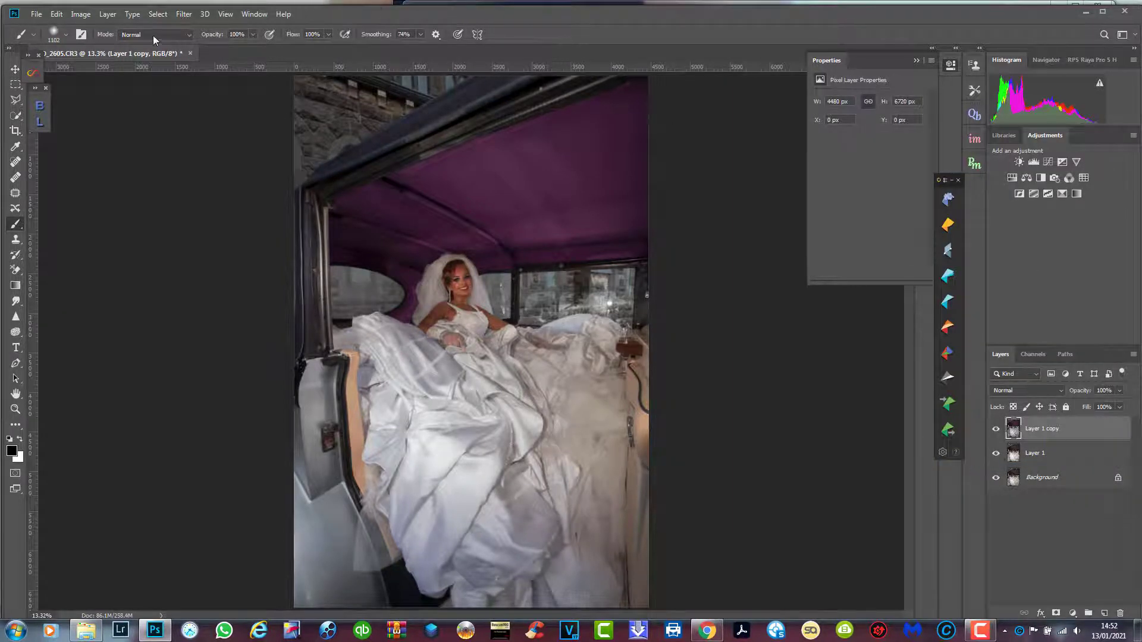
Step: Apply the Camera Raw filter to Layer 1 copy with highlights -77, shadows +61, clarity +12 and slightly raised vibrance
left_click(183, 14)
left_click(245, 88)
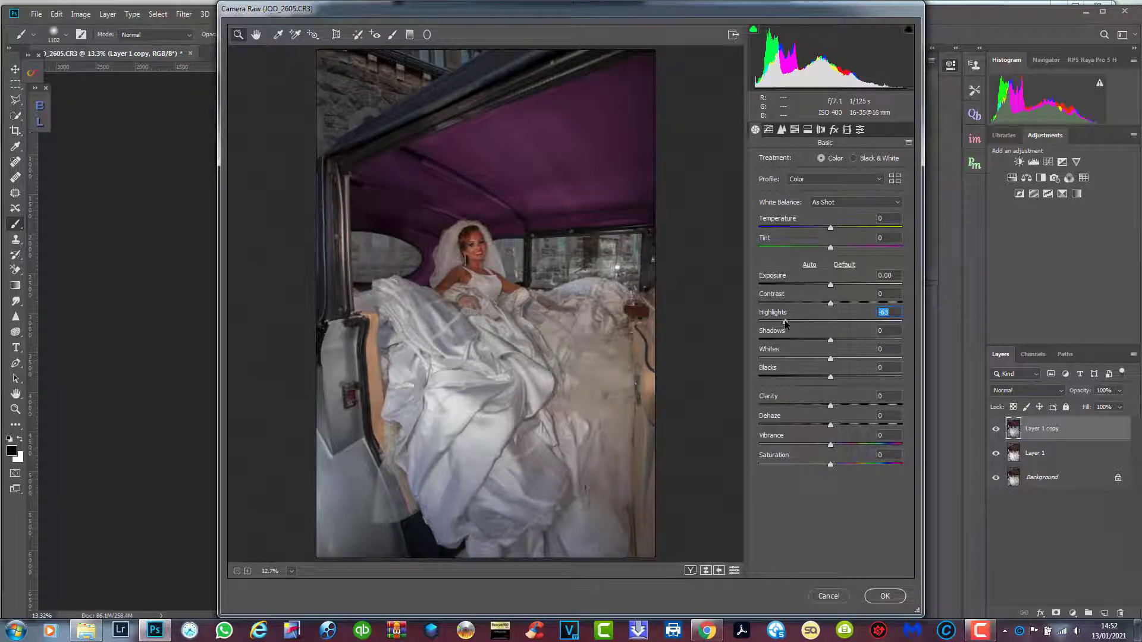
left_click(776, 323)
left_click(841, 406)
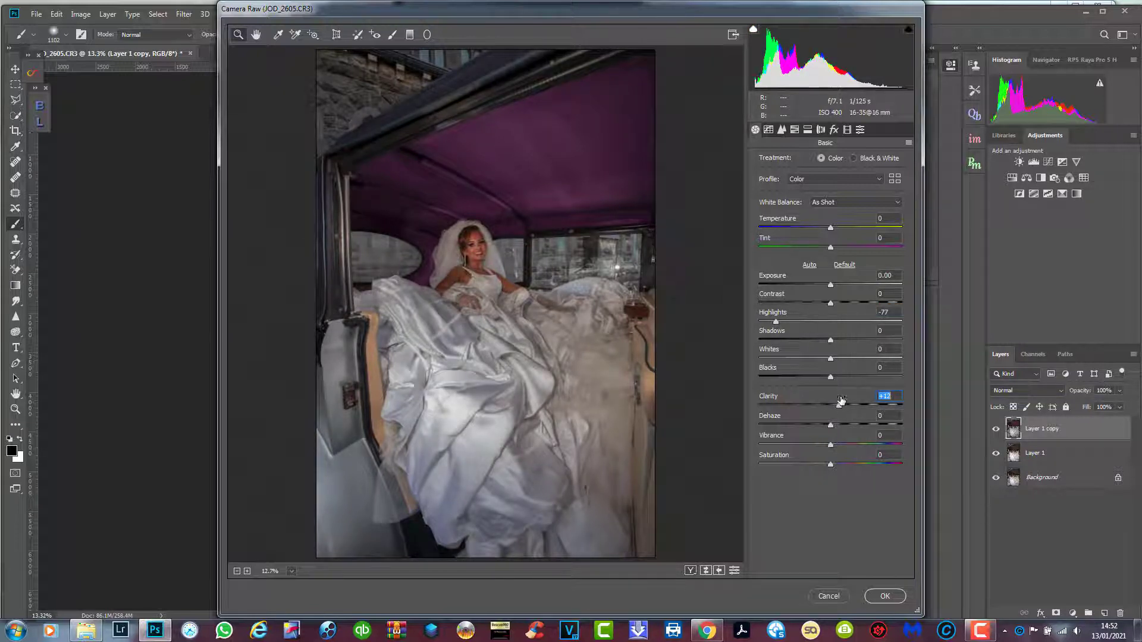
left_click_drag(861, 341, 874, 344)
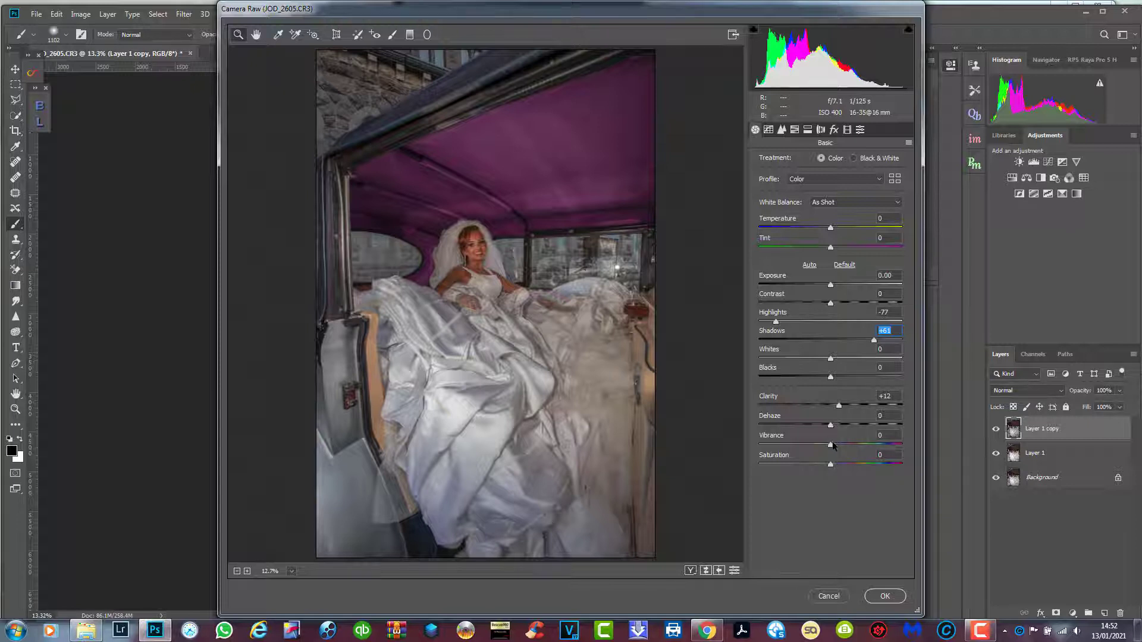
left_click_drag(831, 445, 836, 448)
left_click(882, 597)
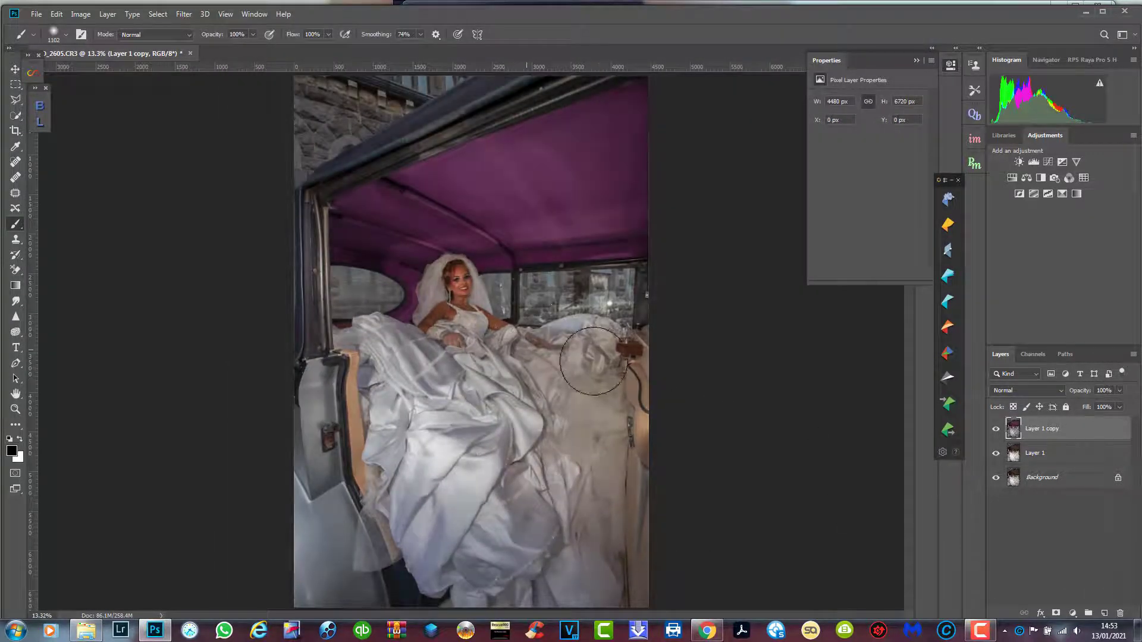
Step: Run the Sean Archer Portrait Master split tones action and dismiss its closing message
left_click(921, 62)
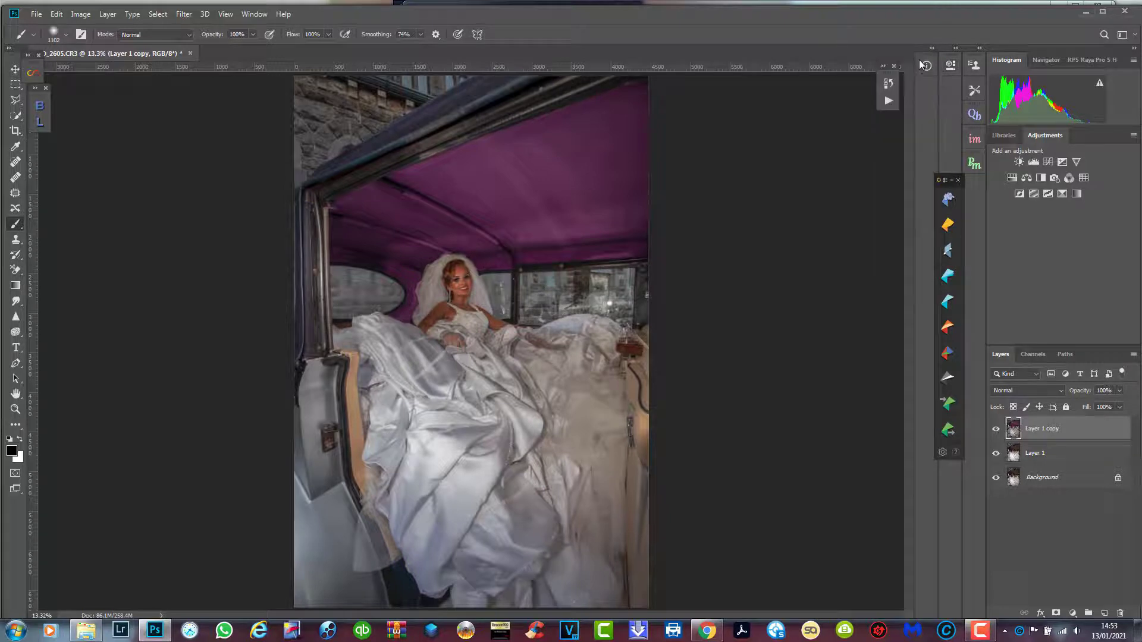
left_click(890, 101)
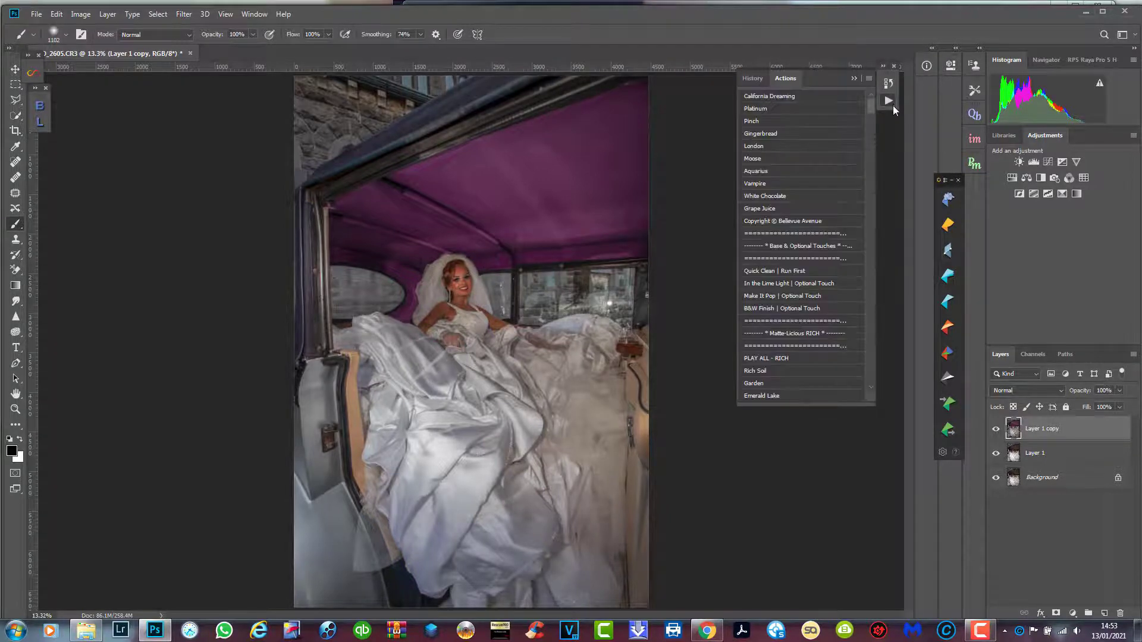
left_click_drag(873, 116, 888, 318)
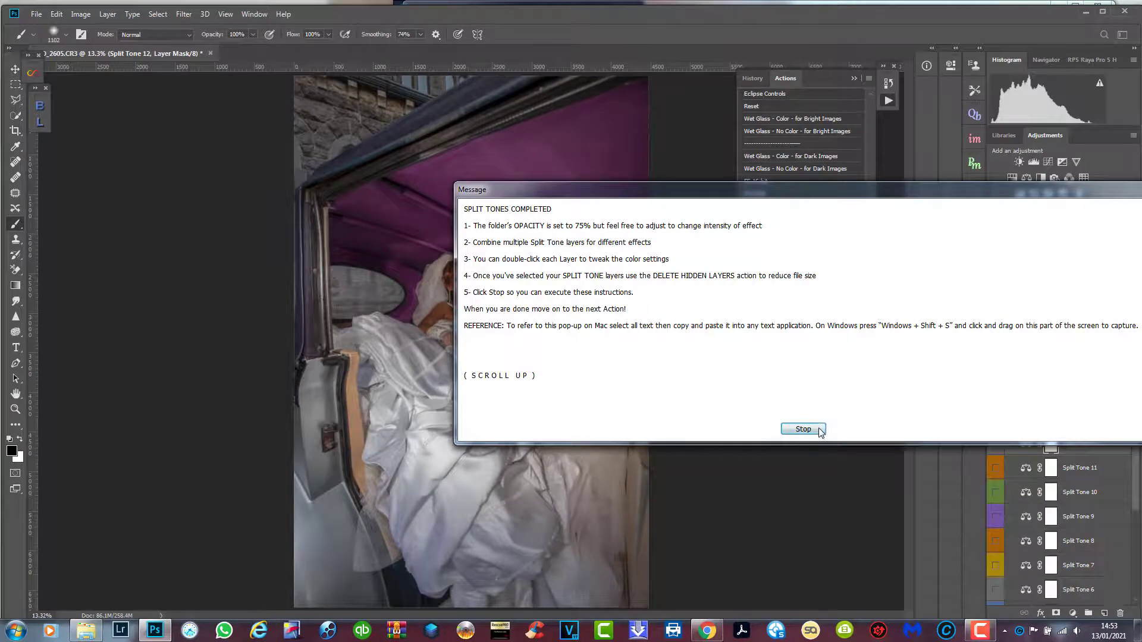
left_click(803, 430)
Step: Preview the Split Tone 12 to Split Tone 6 layers one at a time to compare their color effects
scroll(1050, 512, "down", 5)
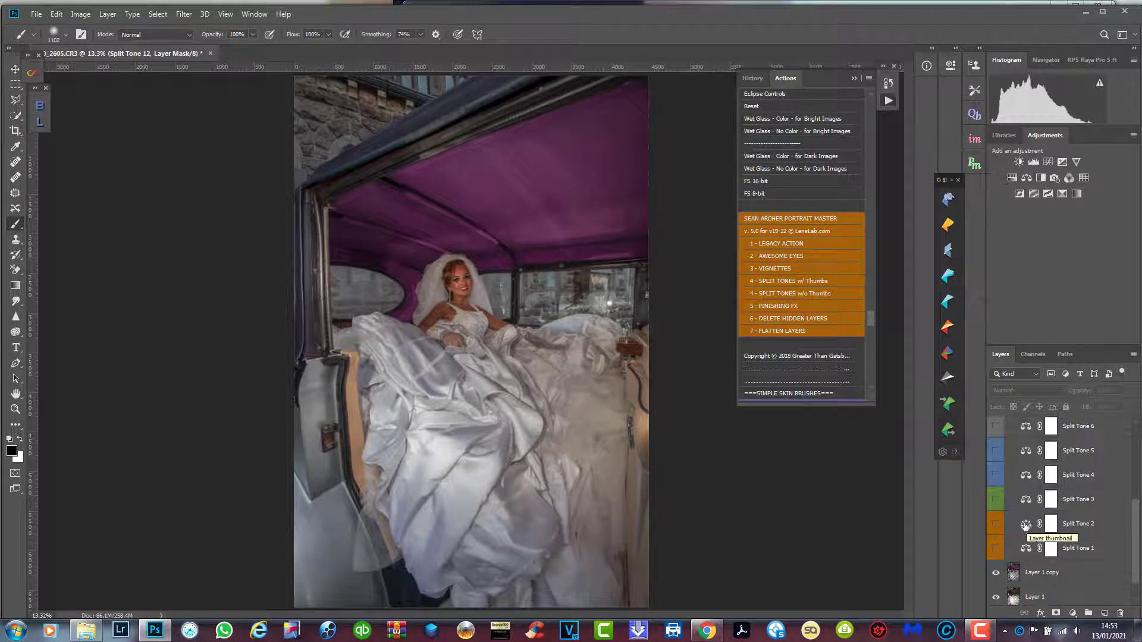
scroll(1011, 518, "up", 5)
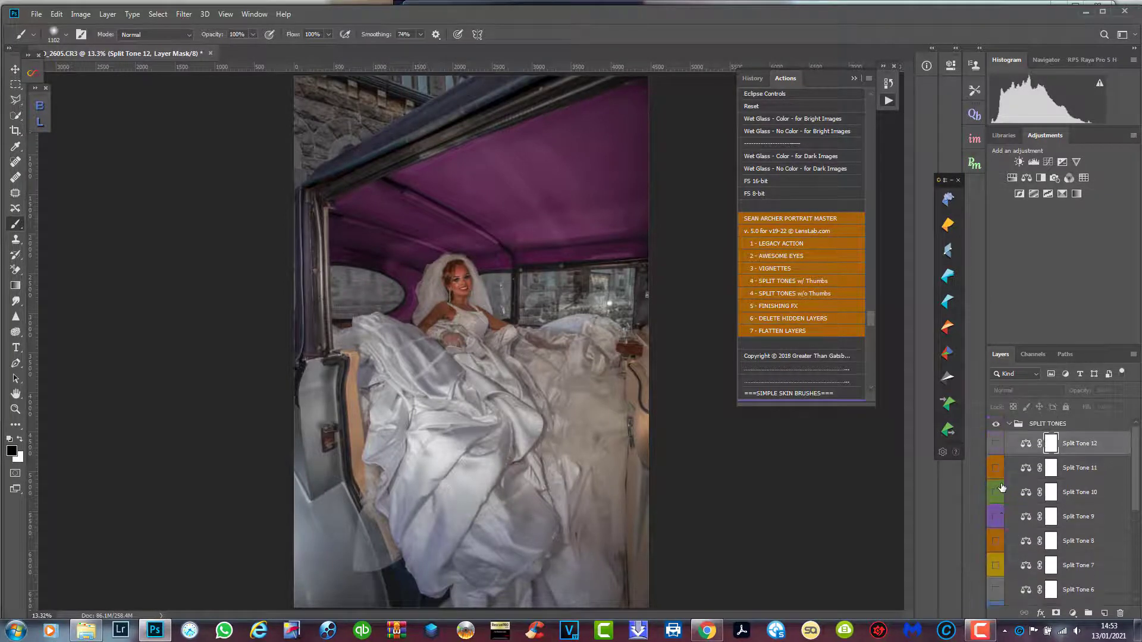
left_click(995, 444)
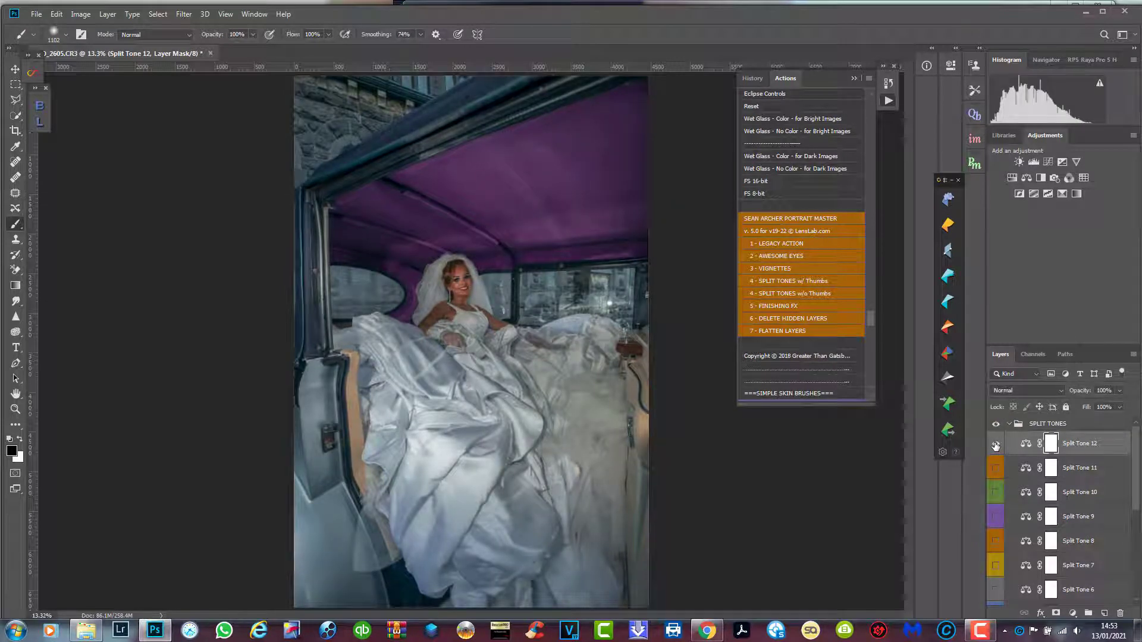
left_click(995, 444)
left_click(996, 469)
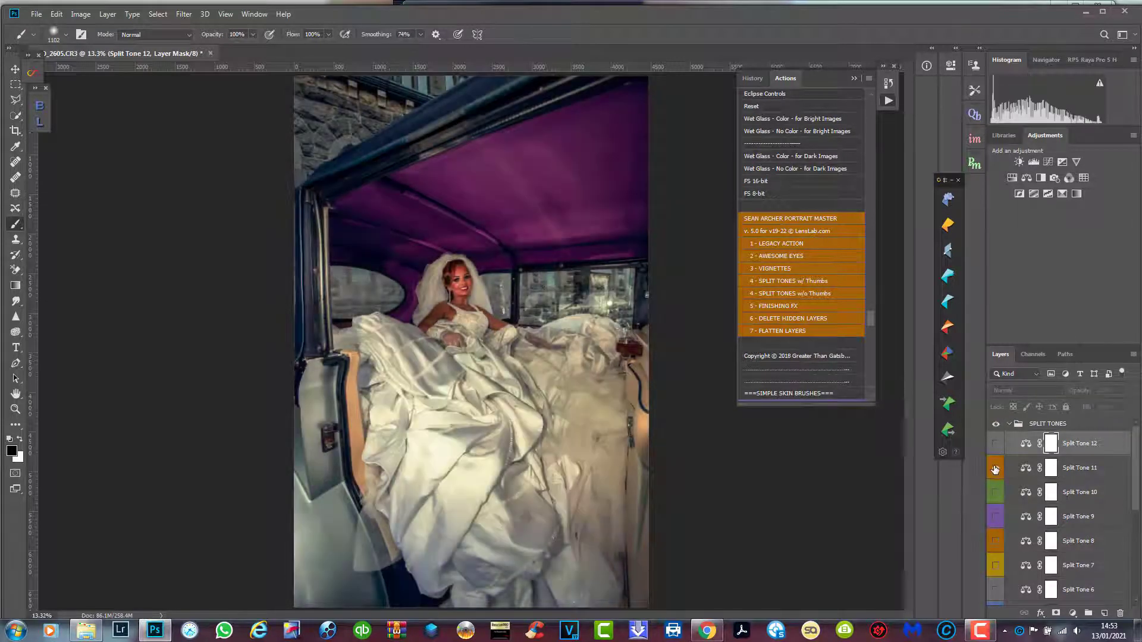
left_click(996, 469)
left_click(997, 492)
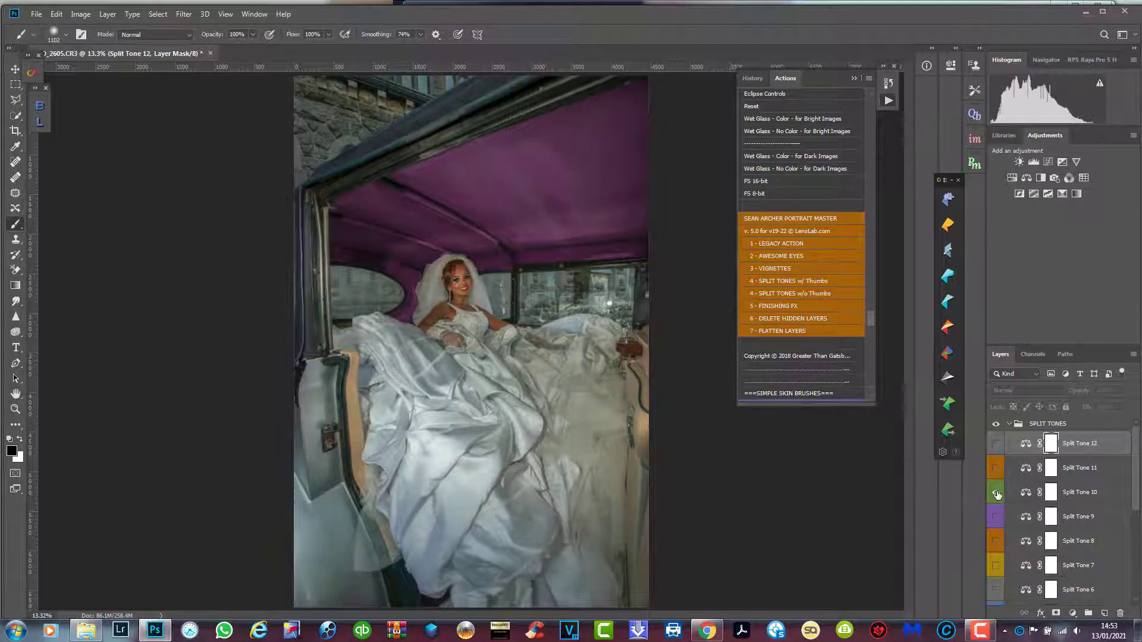
left_click(997, 493)
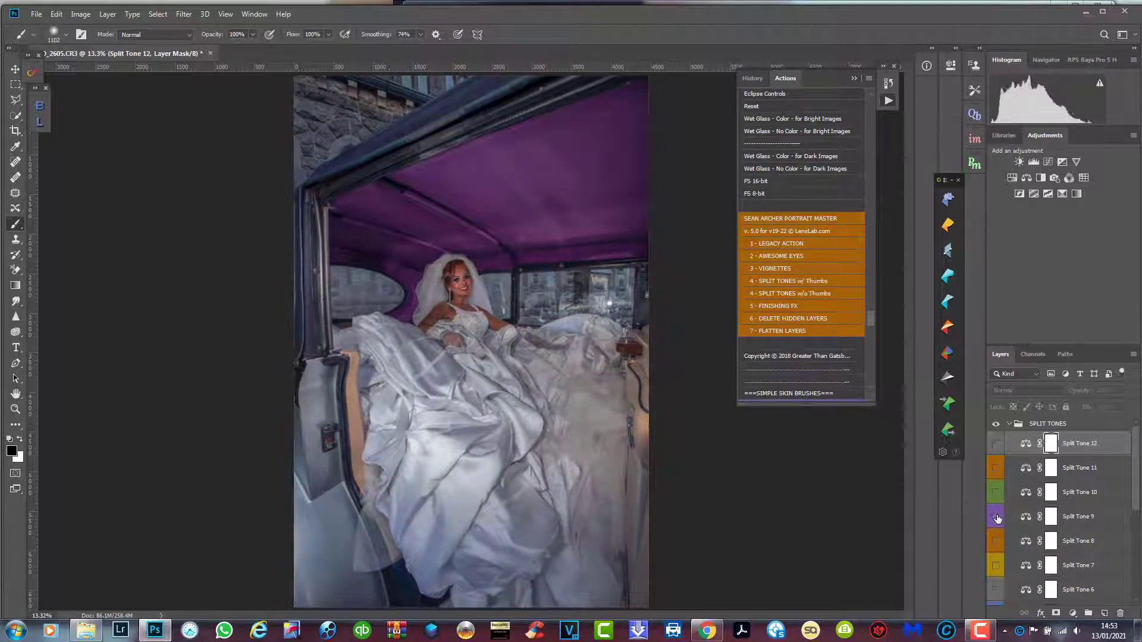
left_click(997, 517)
left_click(995, 541)
left_click(995, 543)
scroll(995, 542, "down", 1)
left_click(996, 541)
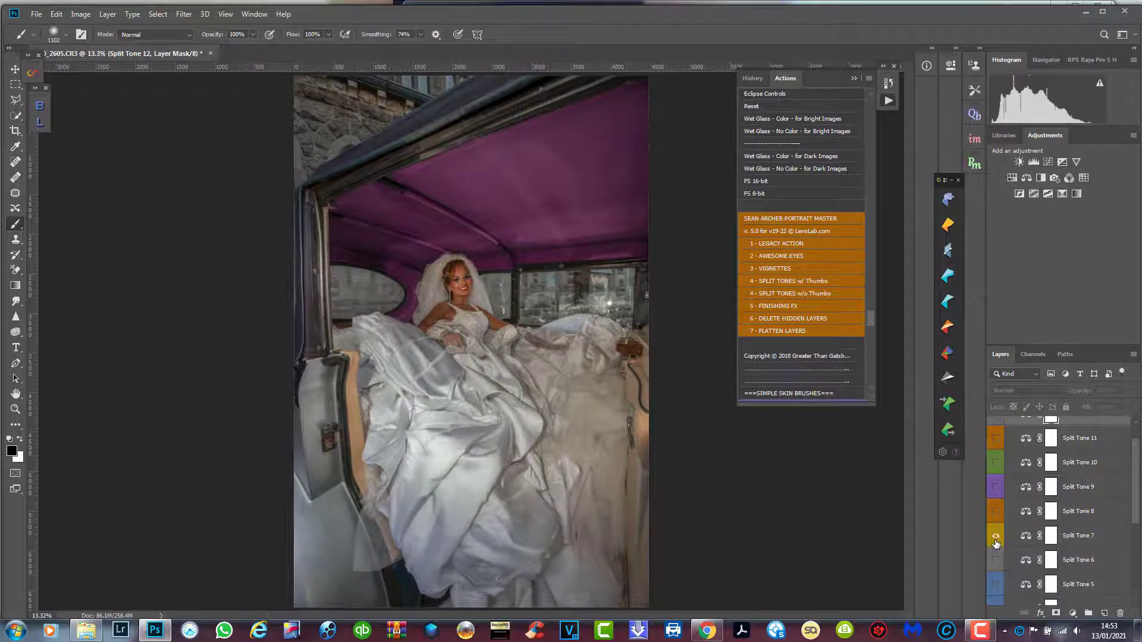
left_click(996, 538)
scroll(997, 539, "down", 1)
left_click(996, 535)
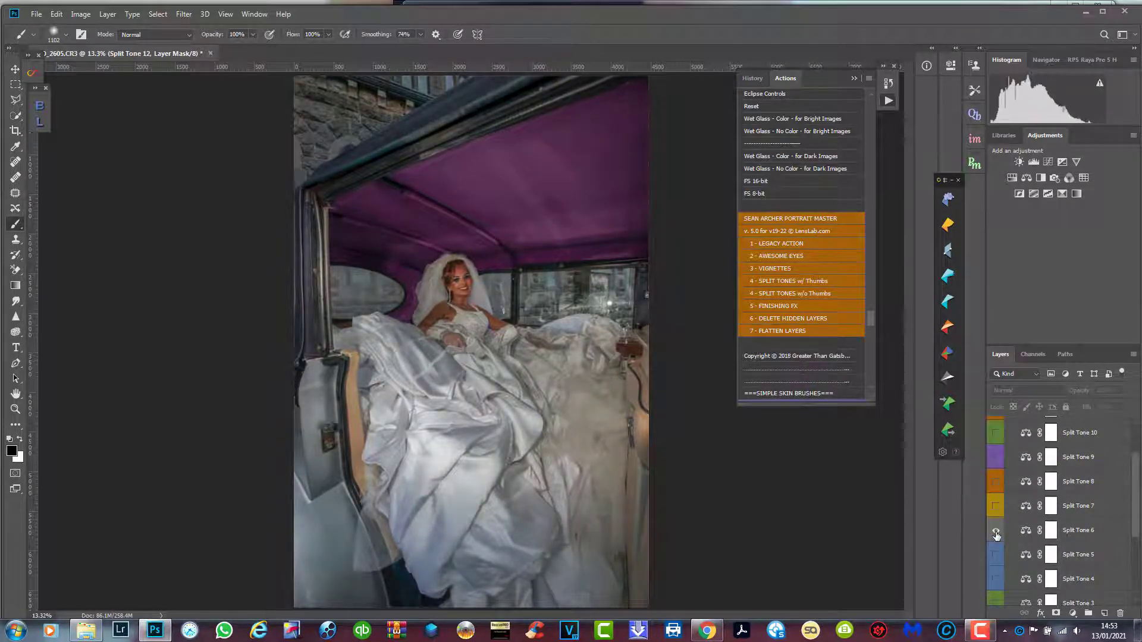
left_click(997, 531)
Step: Turn on the Split Tone 1 layer and paint black on its mask over the bride and her dress
scroll(998, 544, "down", 4)
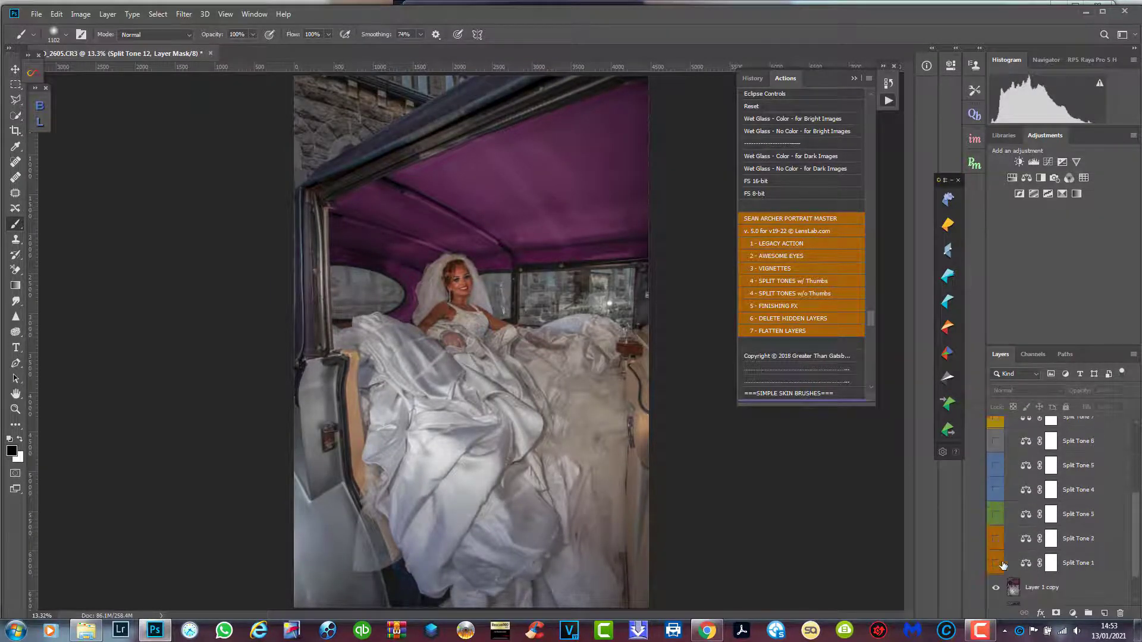
left_click(997, 564)
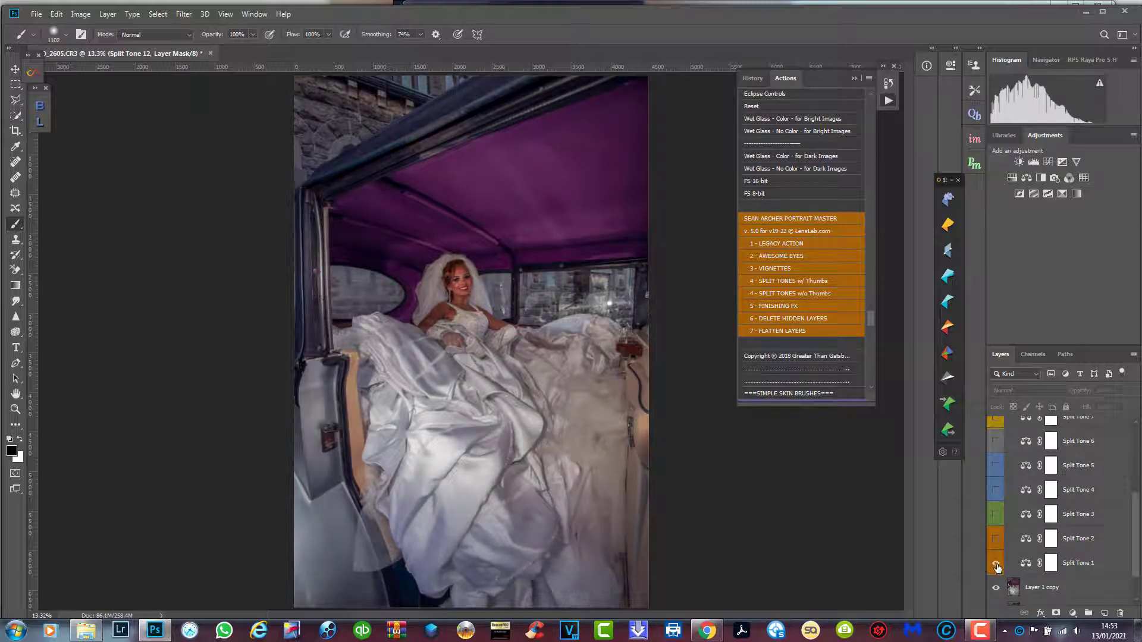
left_click(997, 564)
left_click(997, 564)
left_click(1052, 565)
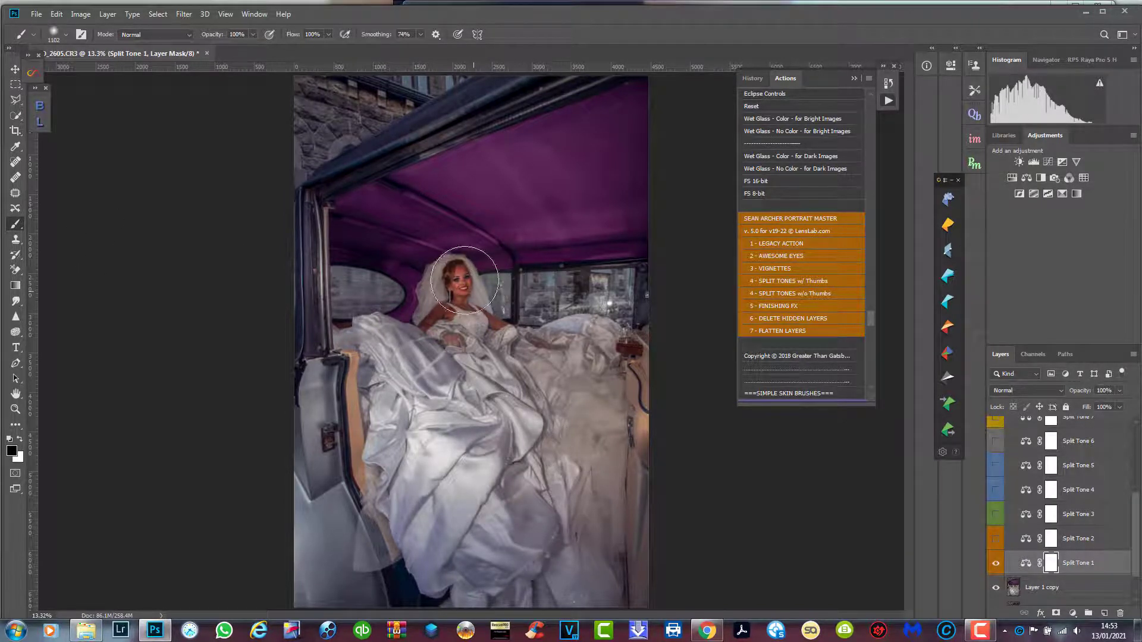
mouse_move(489, 277)
left_mouse_down()
mouse_move(470, 296)
mouse_move(414, 306)
mouse_move(486, 311)
mouse_move(454, 328)
mouse_move(617, 298)
mouse_move(623, 315)
mouse_move(516, 350)
mouse_move(349, 289)
mouse_move(629, 310)
mouse_move(646, 404)
mouse_move(610, 376)
mouse_move(552, 361)
mouse_move(590, 466)
mouse_move(606, 457)
mouse_move(595, 500)
left_mouse_up()
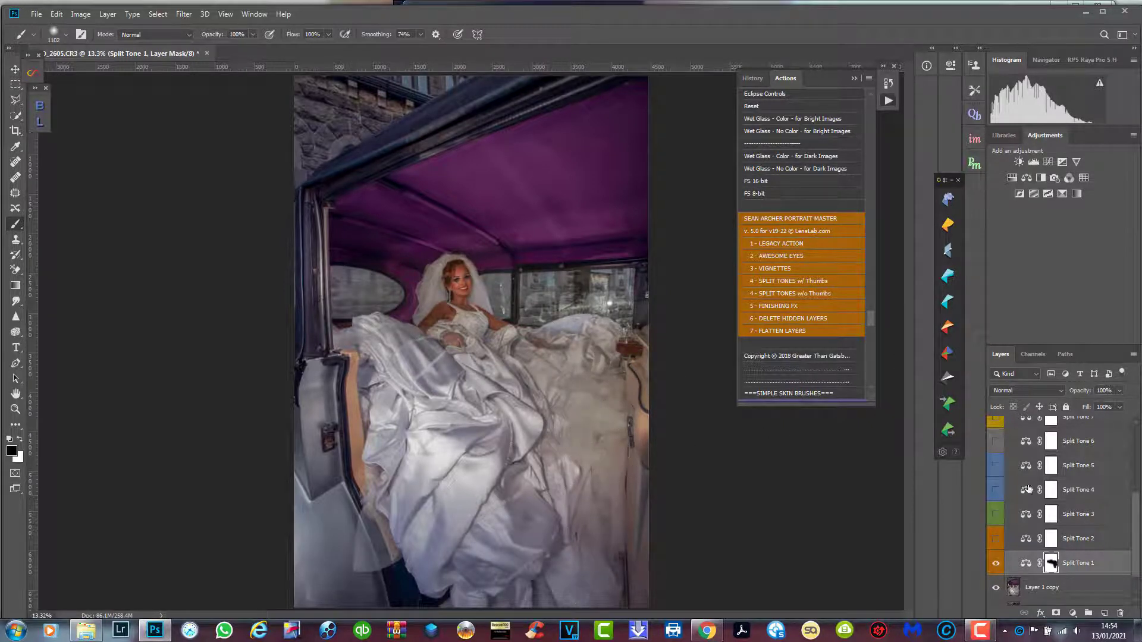
scroll(1082, 485, "up", 5)
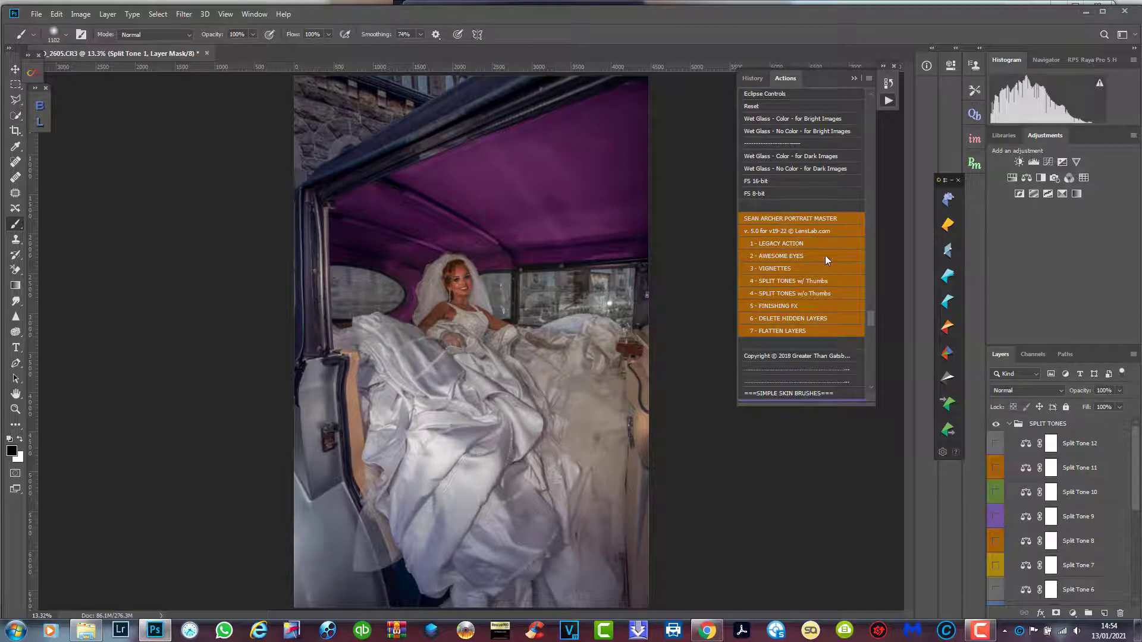
Step: Run the Sean Archer Portrait Master "5 - FINISHING FX" action and dismiss its message
left_click(780, 308)
left_click(757, 381)
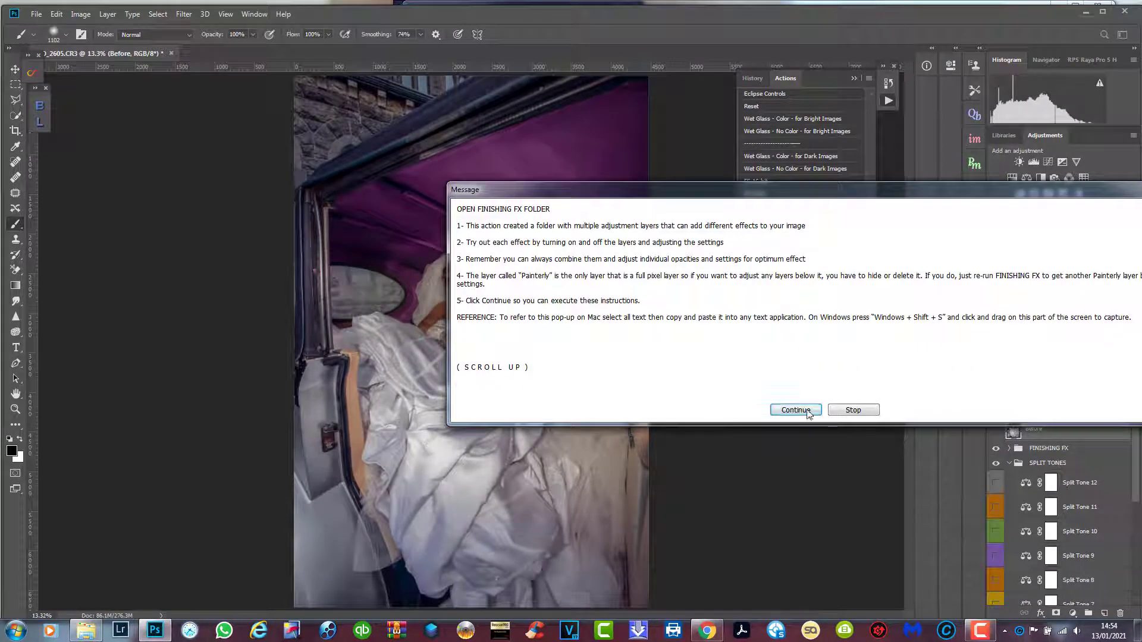
left_click(808, 411)
left_click(736, 428)
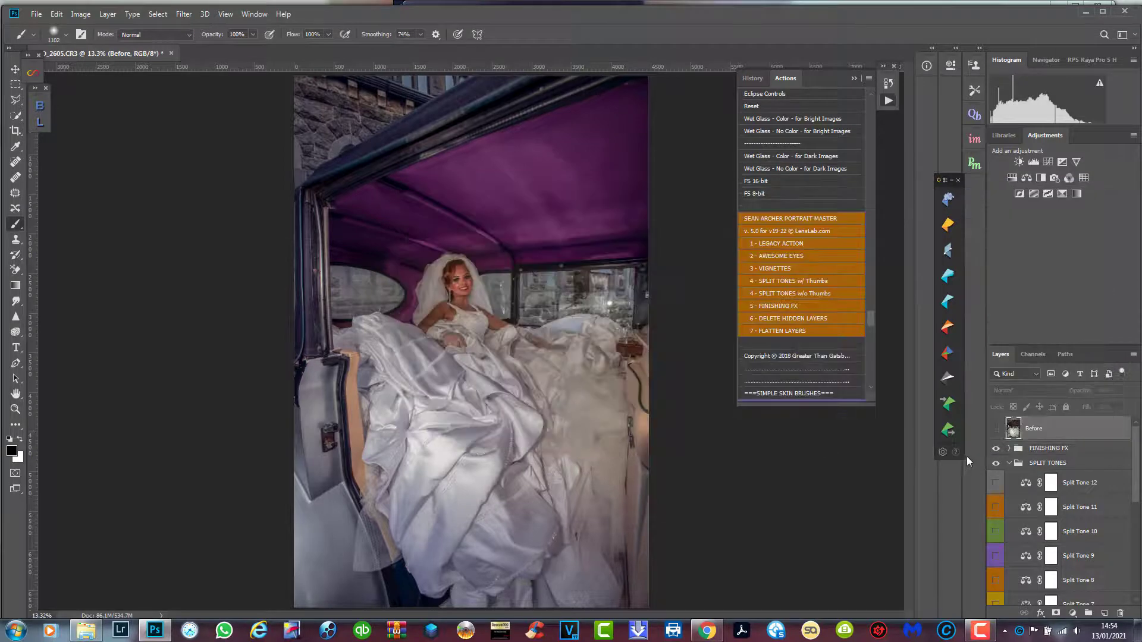
Step: Toggle the FINISHING FX group's visibility to compare the photo with and without its effects
left_click(996, 449)
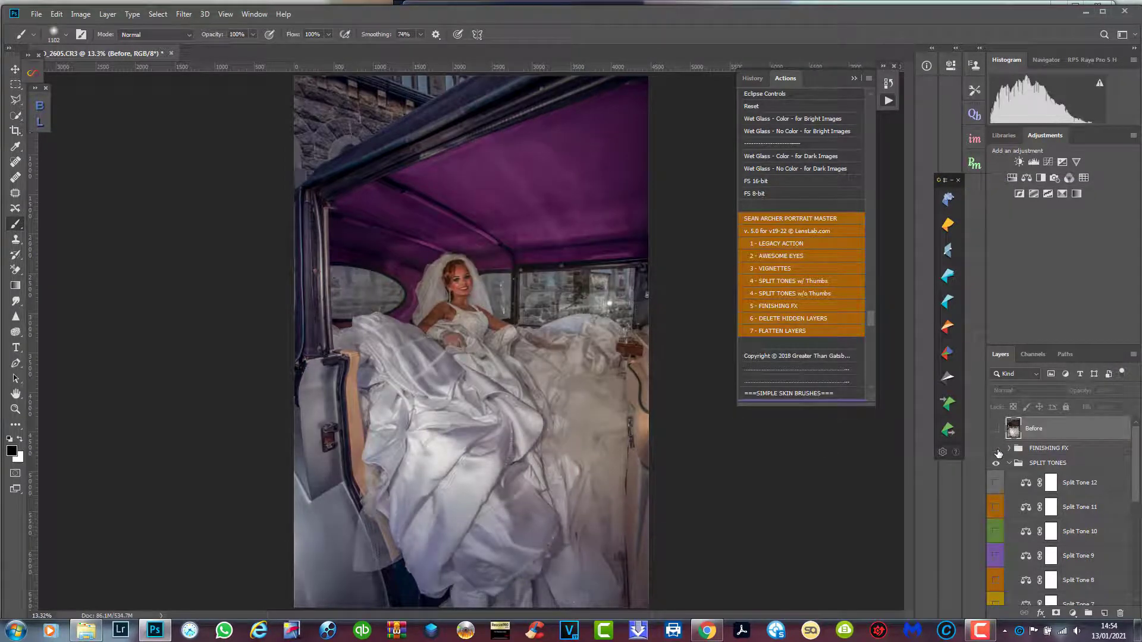
left_click(996, 449)
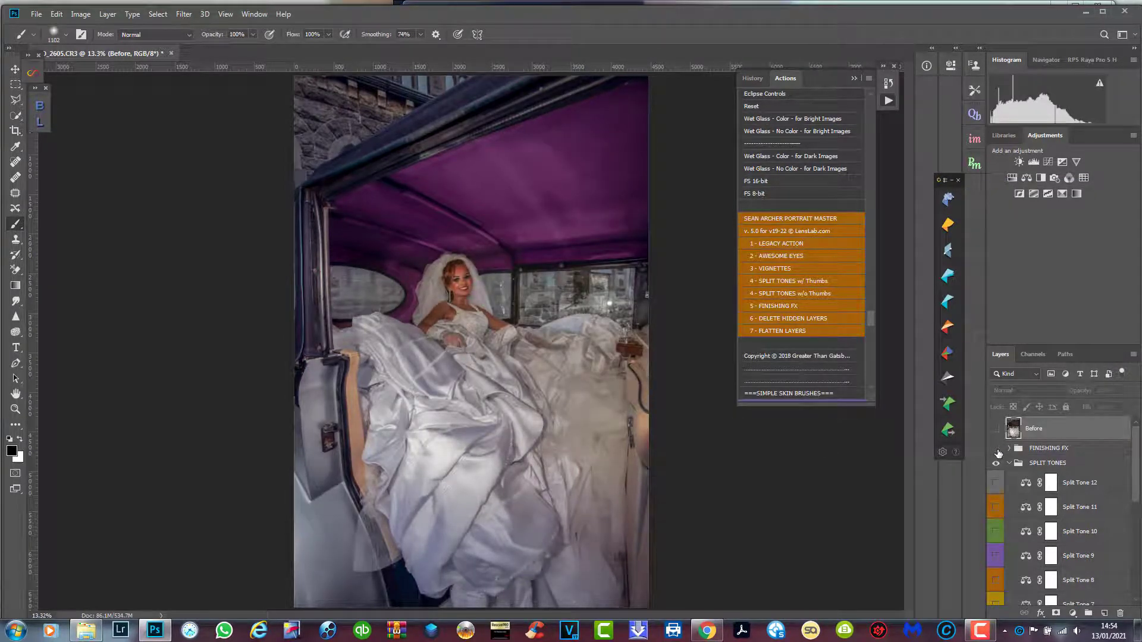
left_click(997, 449)
Step: Merge all layers down to the Background and duplicate it as Background copy
scroll(1071, 492, "down", 5)
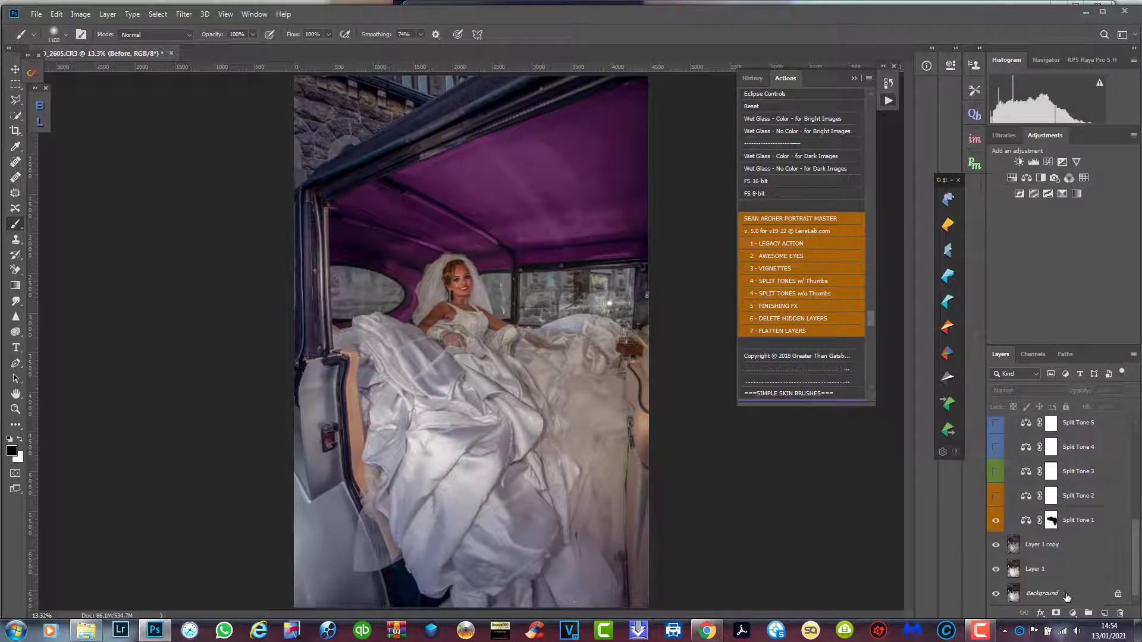
left_click(1066, 597, "shift")
right_click(1067, 597)
left_click(1063, 538)
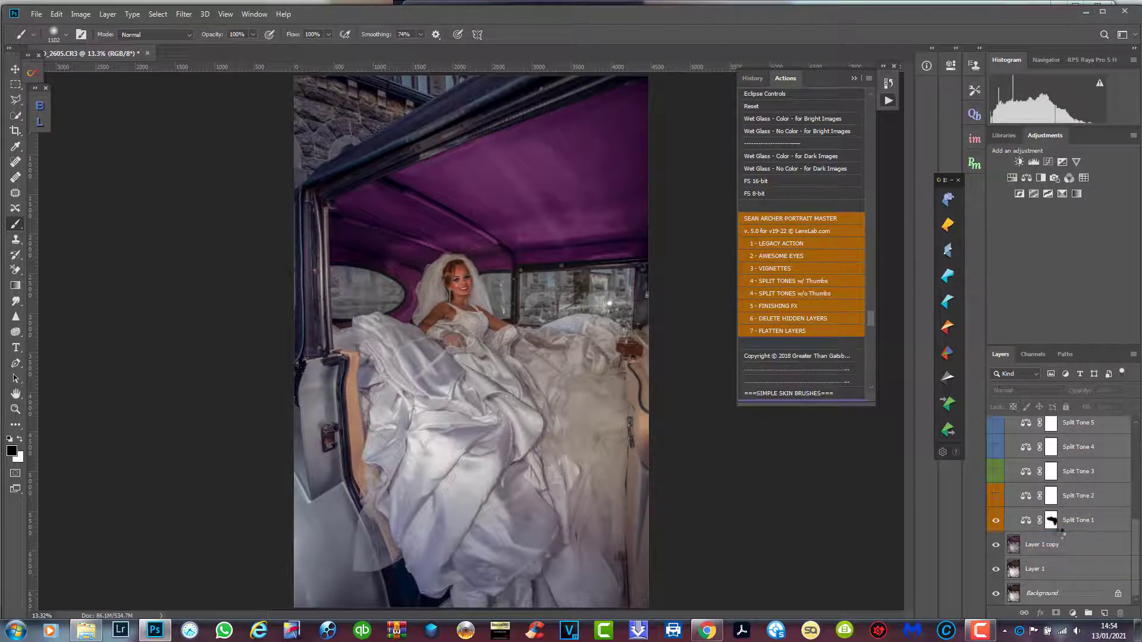
right_click(1073, 433)
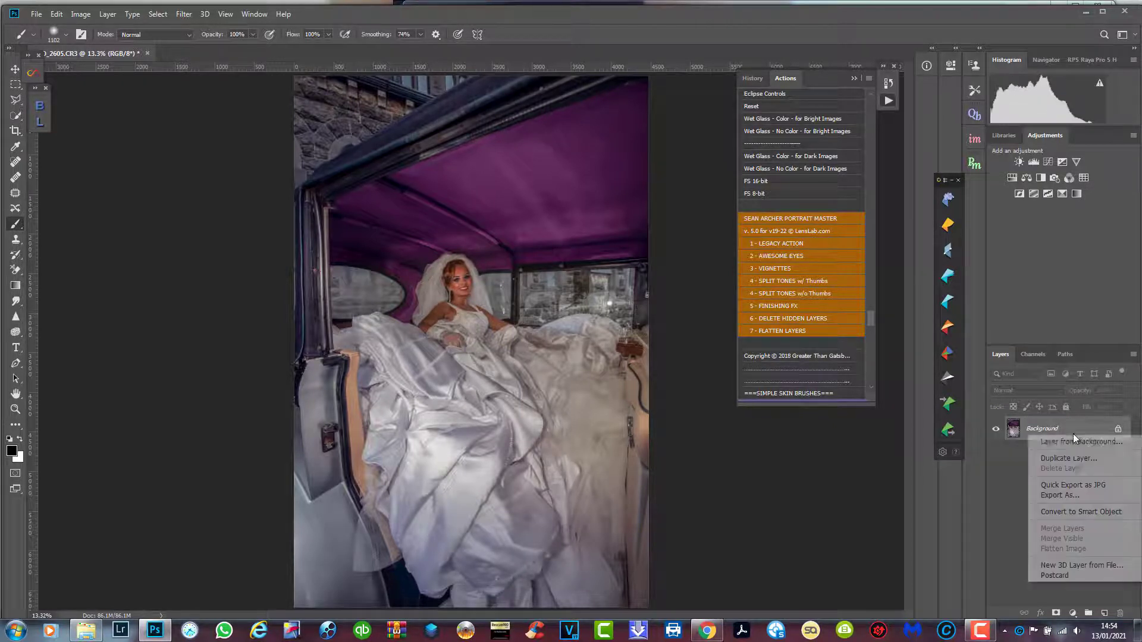
left_click(1077, 460)
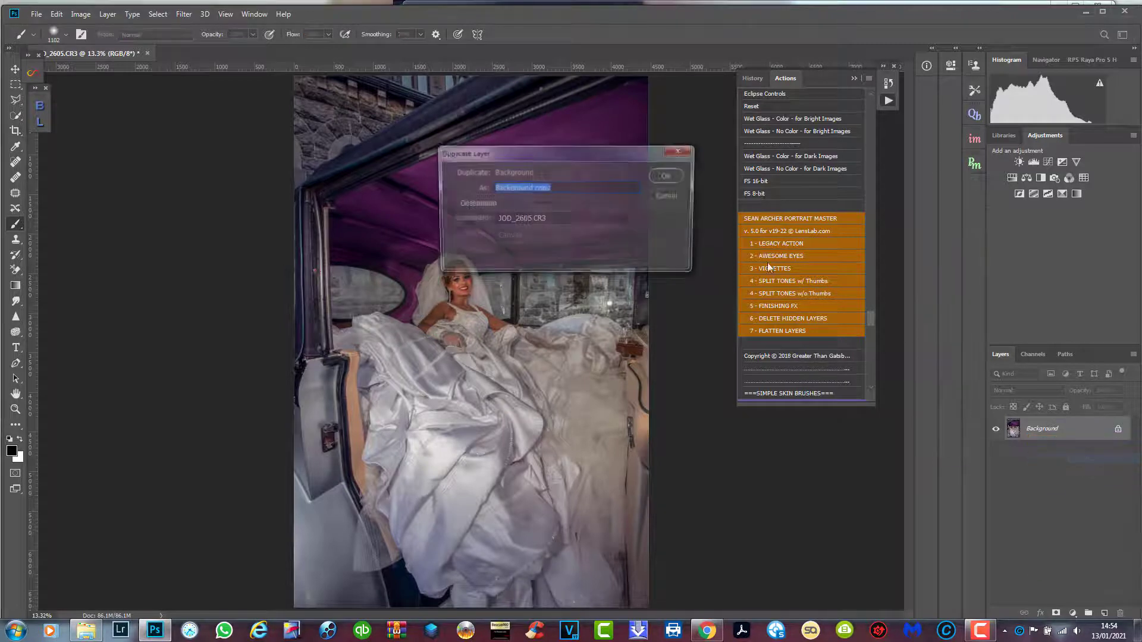
left_click(671, 176)
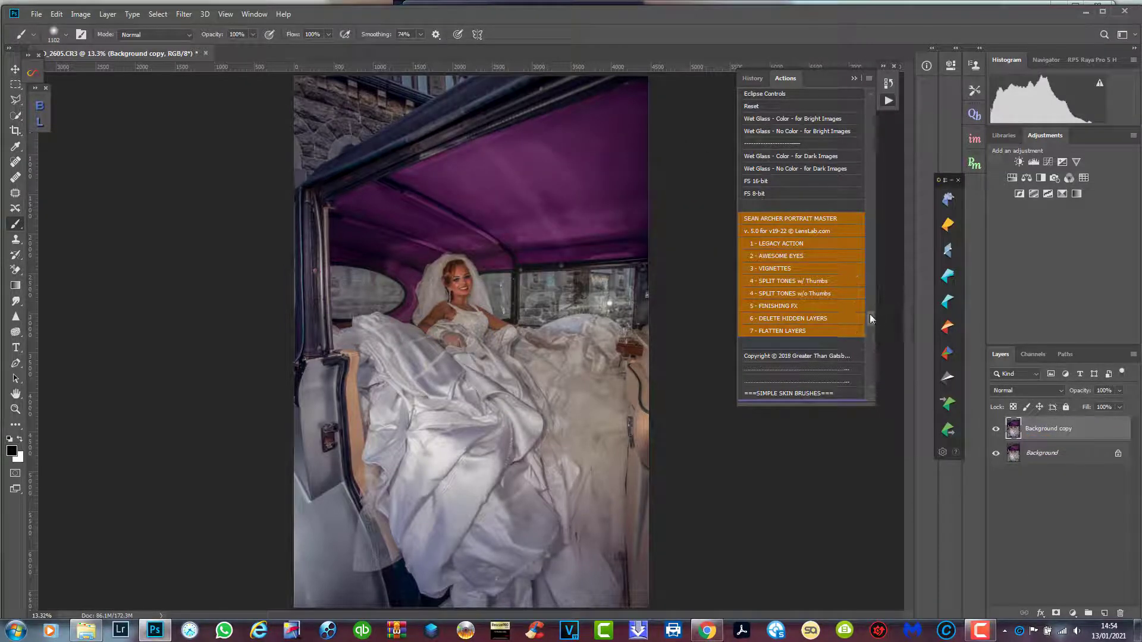
Step: Run the "C - ADD A FACE LIGHT" action from Sean Archer Portrait Suite 3_4 and continue past its positioning instructions
left_click_drag(870, 314, 870, 272)
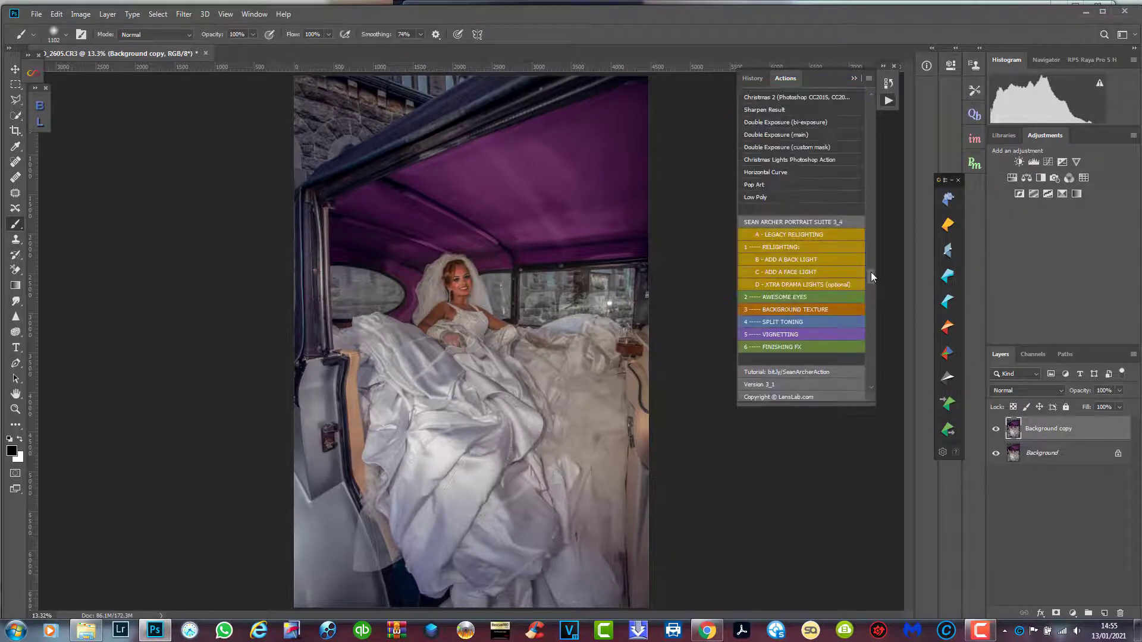
left_click(796, 272)
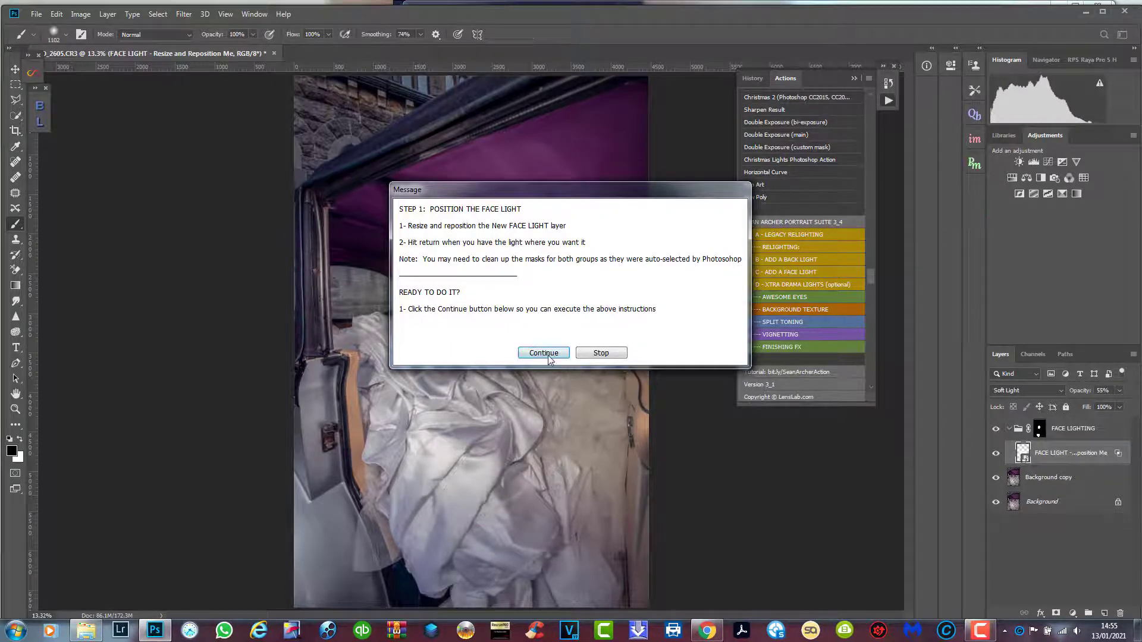
left_click(544, 355)
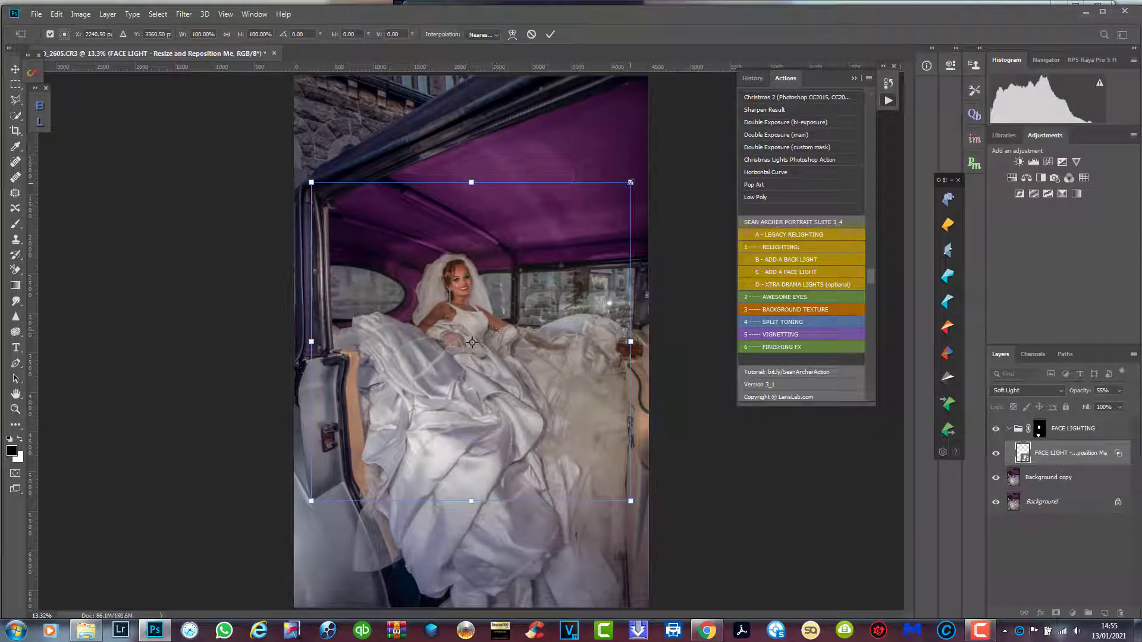
Step: Scale the face light to about 61%, move it over the bride's face and upper body, and apply the transform
left_click_drag(630, 182, 554, 259)
left_click_drag(475, 307, 493, 287)
left_click(551, 35)
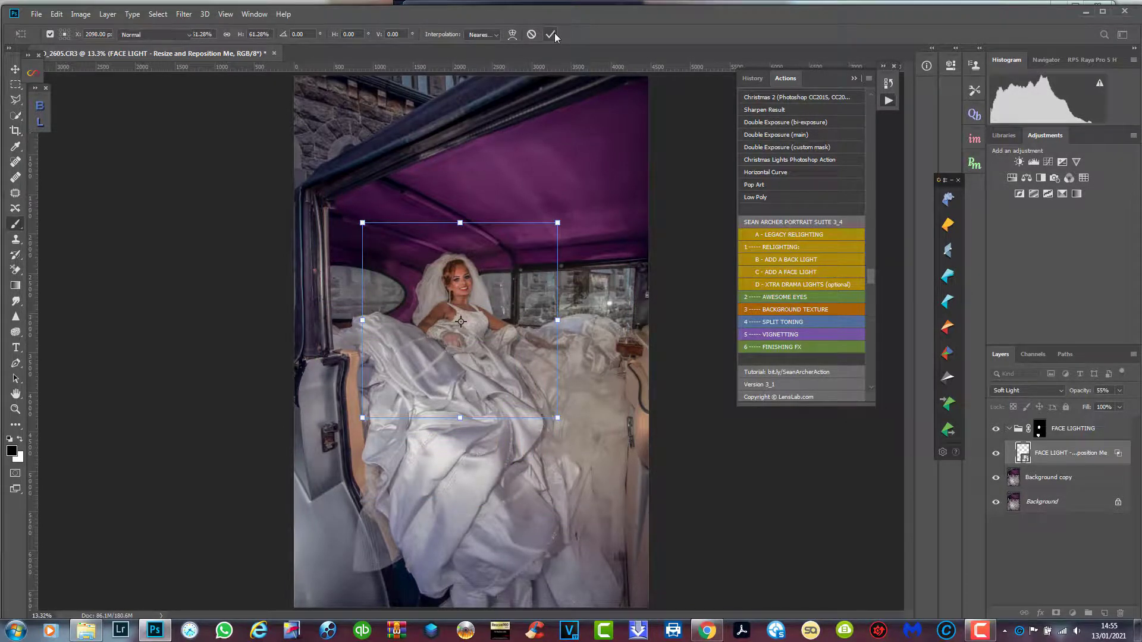
left_click(559, 346)
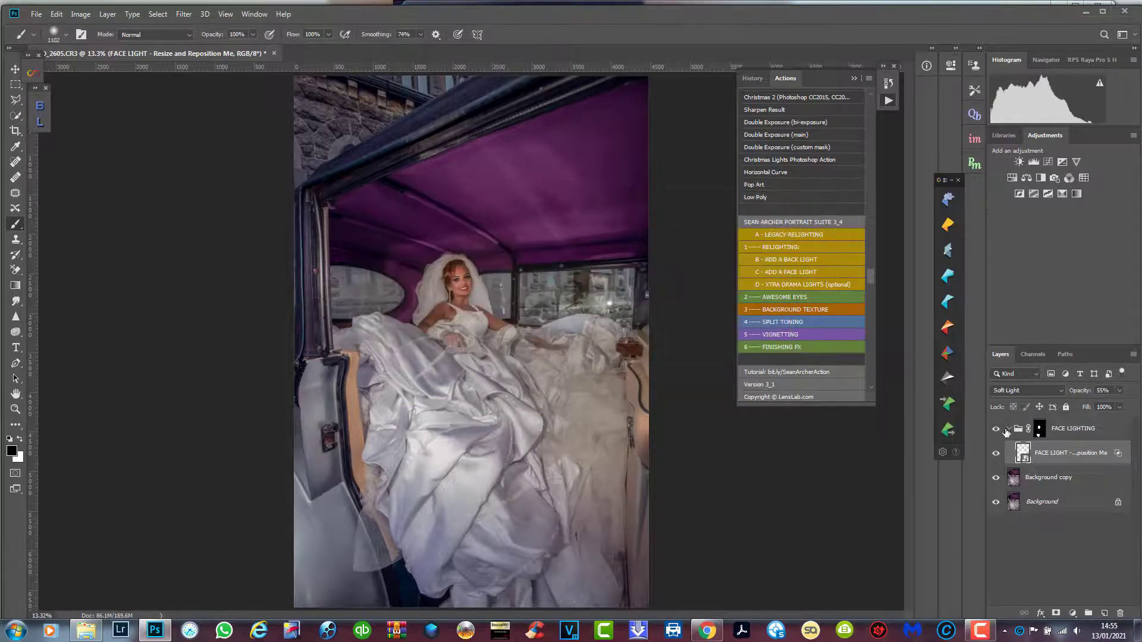
Step: Toggle the FACE LIGHTING group's visibility several times to compare the bride with and without the added light
left_click(996, 431)
left_click(996, 431)
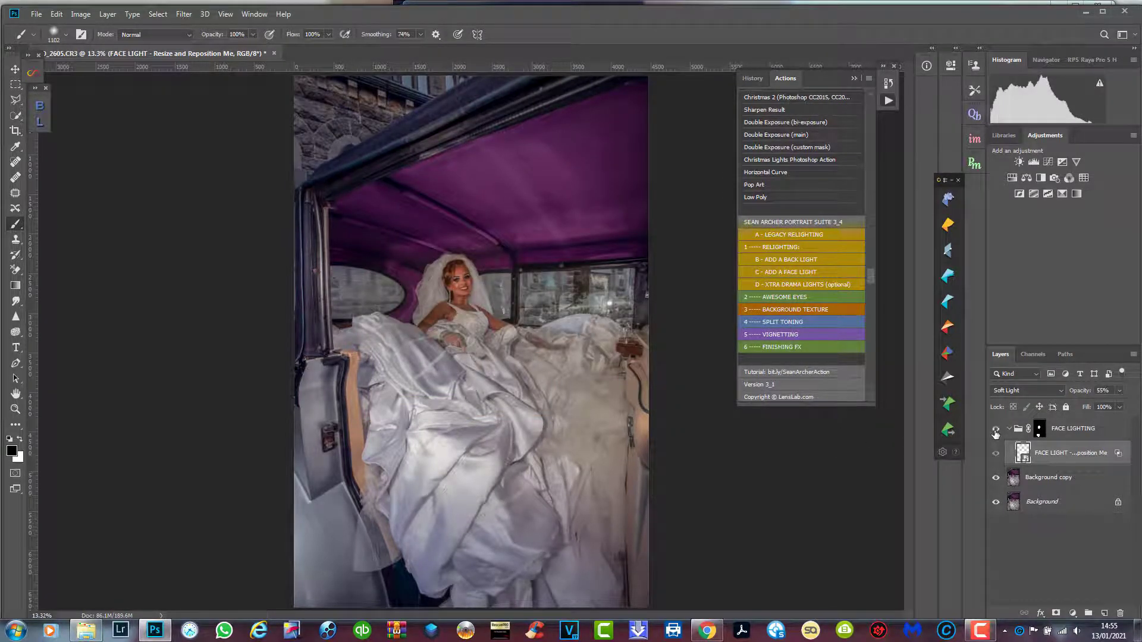
left_click(996, 431)
left_click(996, 430)
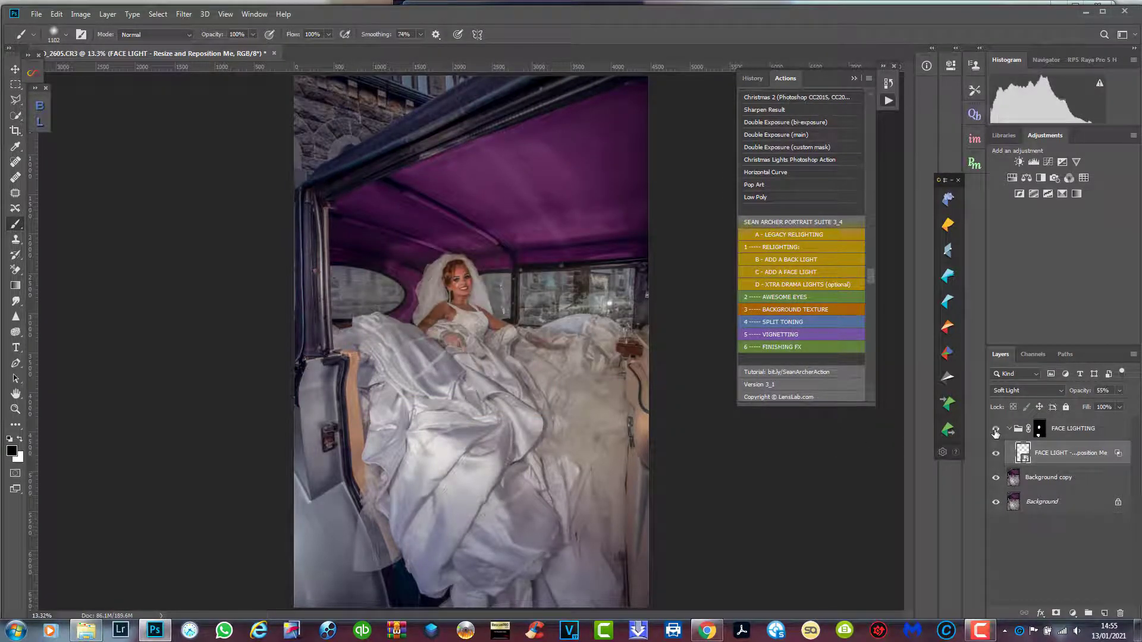
left_click(996, 431)
left_click(996, 431)
Step: Increase the opacity of the FACE LIGHT layer and select the FACE LIGHTING group
left_click(1120, 392)
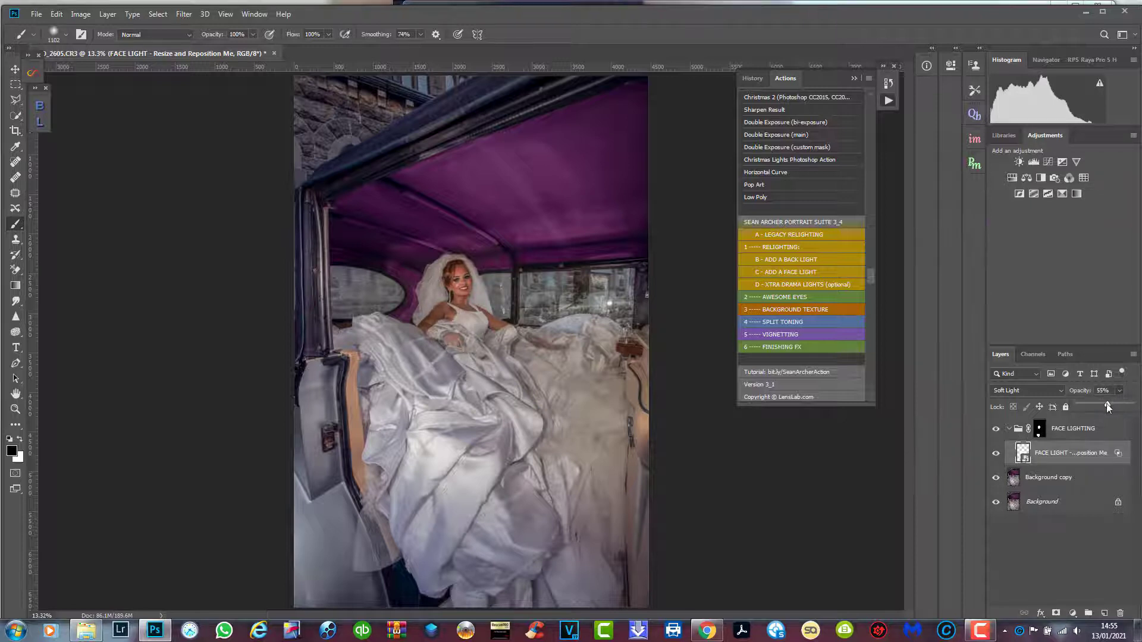
left_click_drag(1107, 406, 1123, 418)
left_click(1100, 435)
left_click(1102, 434)
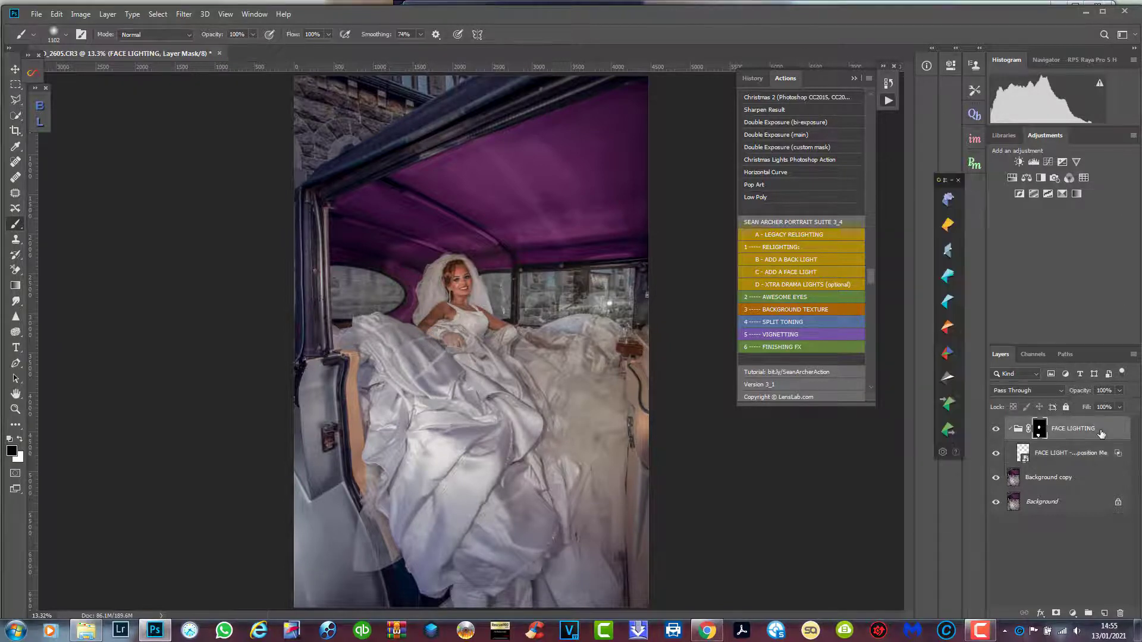
Step: Merge the FACE LIGHTING group and Background copy into the Background, and duplicate the result as Background copy
left_click(1081, 504)
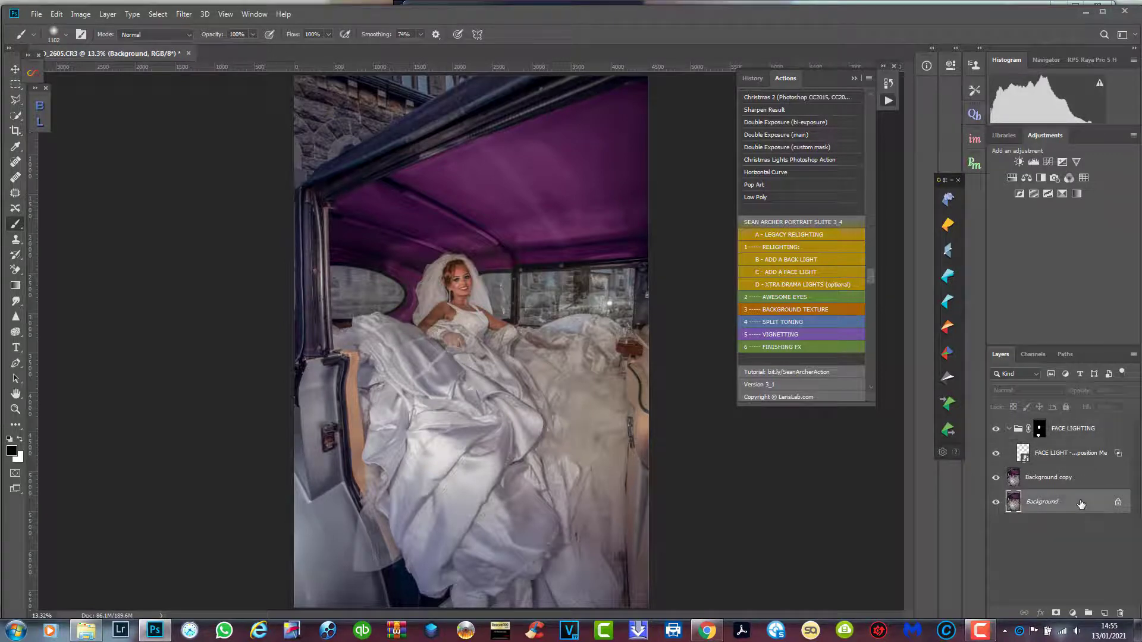
left_click(1086, 428, "shift")
right_click(1086, 428)
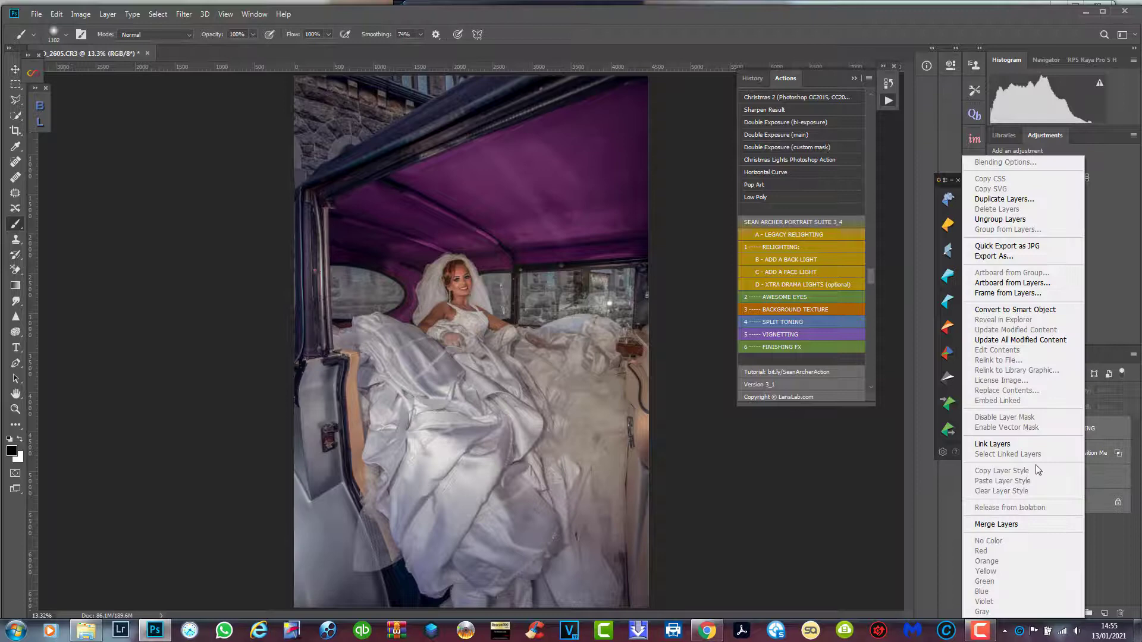
left_click(1030, 526)
right_click(1075, 436)
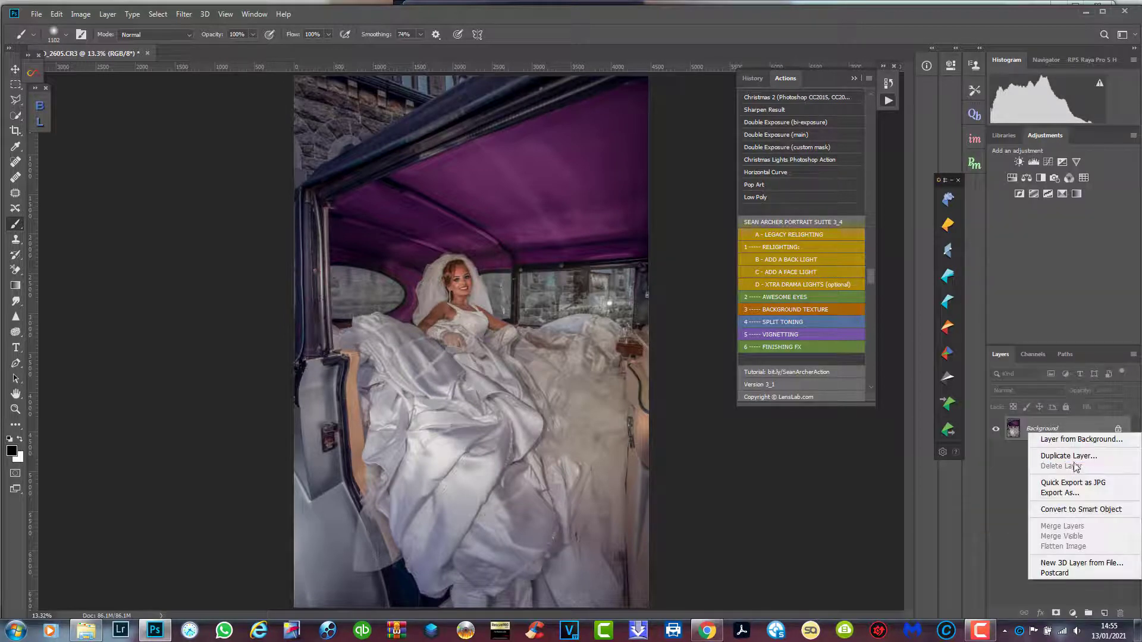
left_click(1083, 454)
left_click(669, 177)
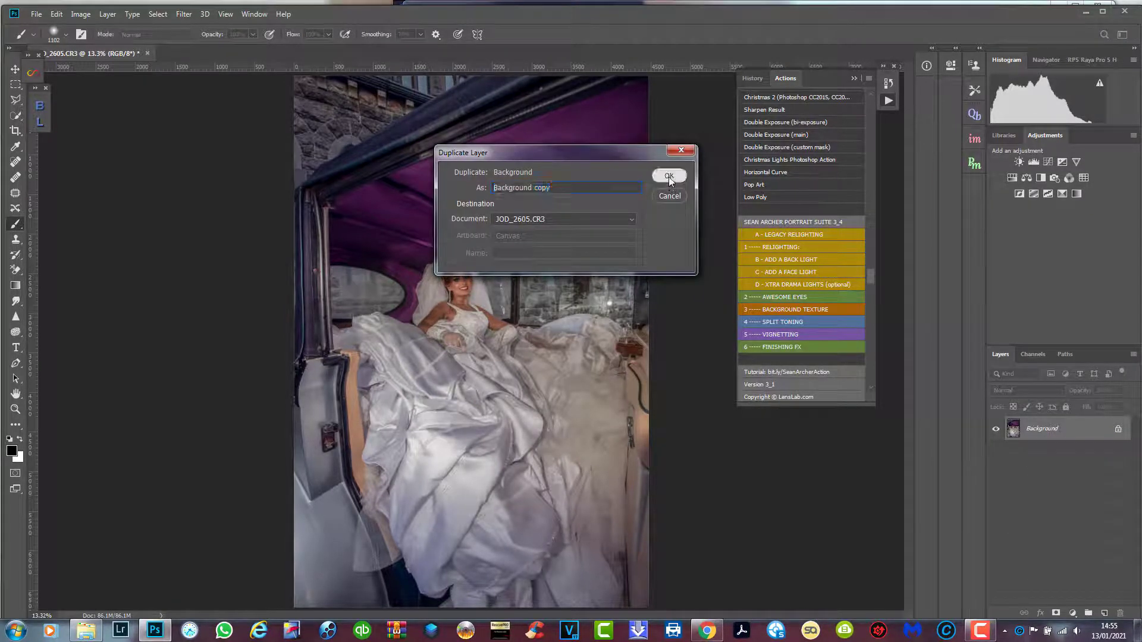
Step: Create a Lumenzia Dodge / Burn layer with 50% gray pixels in the default Soft Light mode
left_click(44, 124)
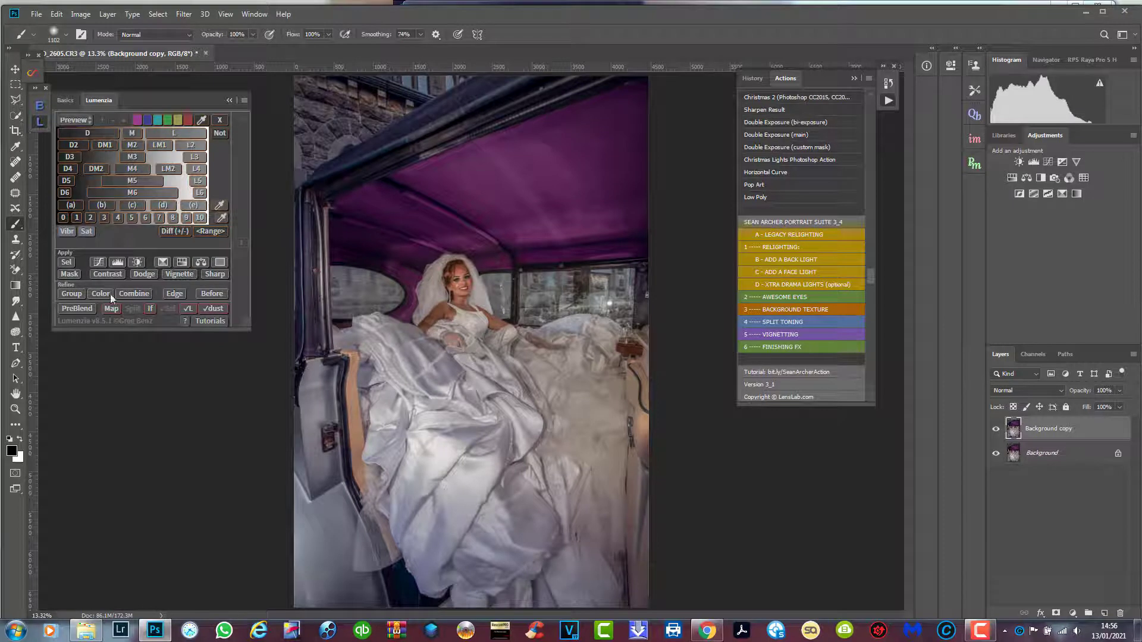
left_click(144, 274)
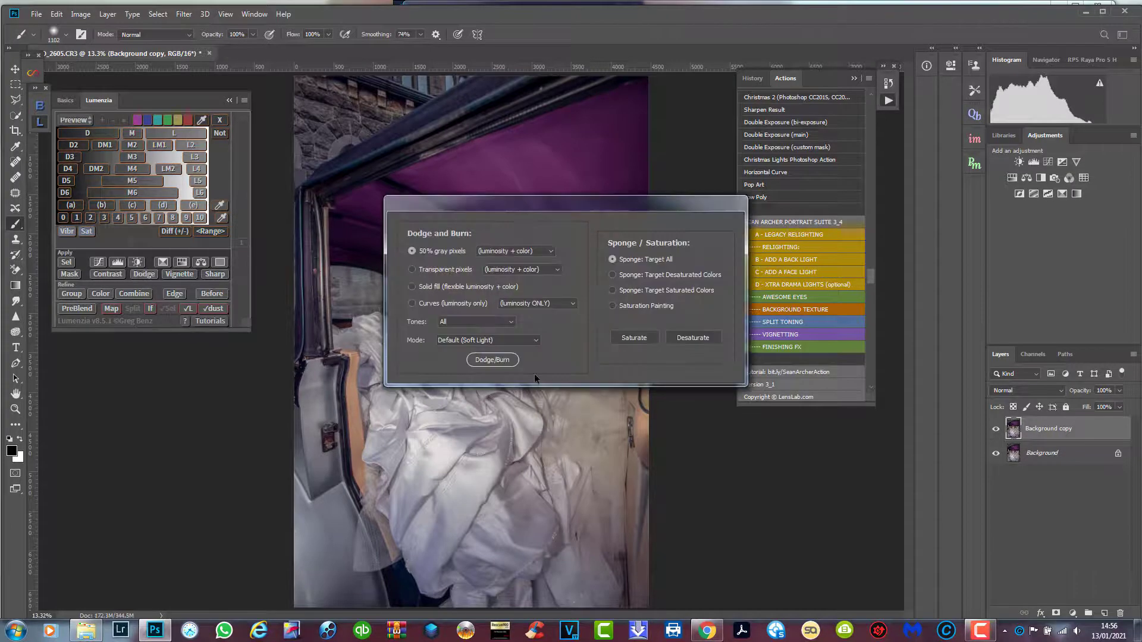
left_click(493, 360)
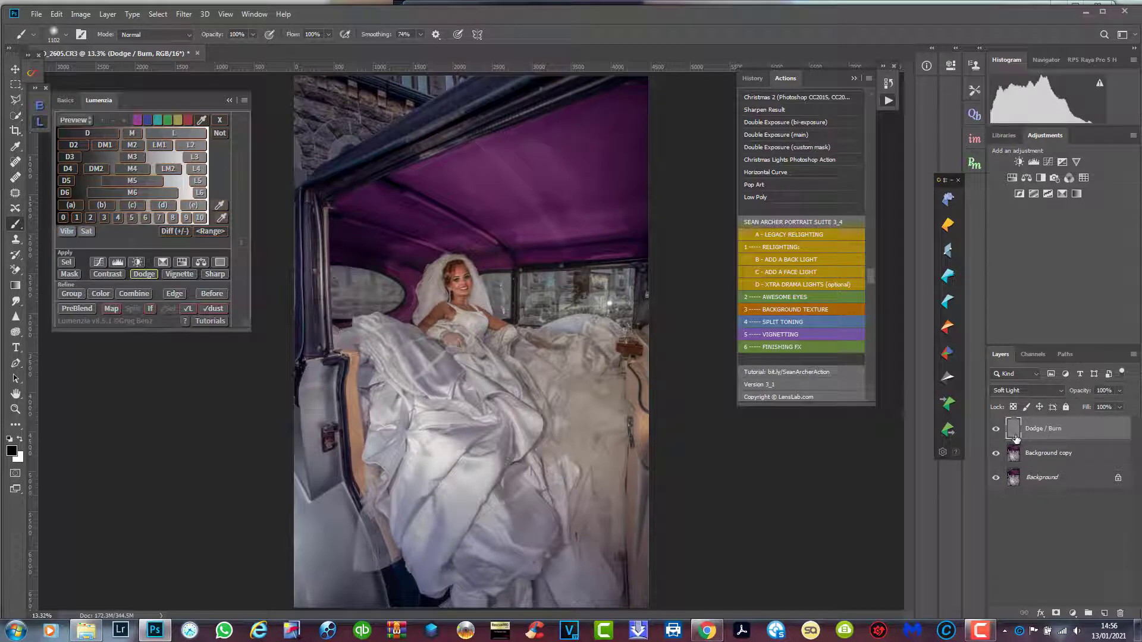
Step: With the brush at 17% opacity, burn the stone wall and outer edges in black and dodge the purple roof lining in white
left_click(253, 35)
left_click(206, 48)
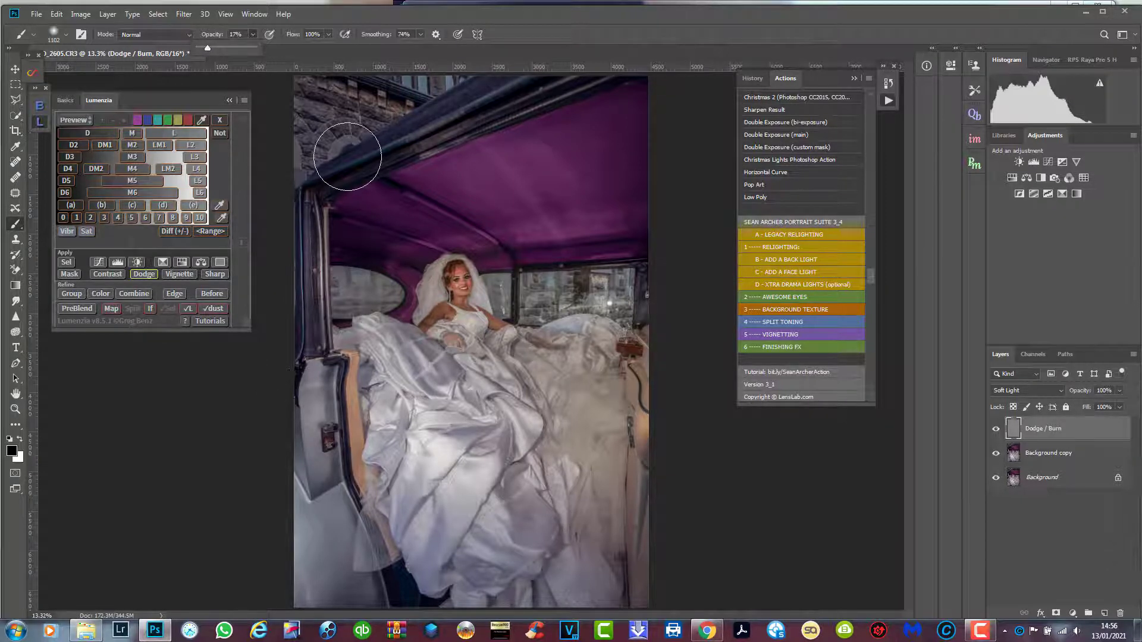
left_click_drag(349, 152, 344, 131)
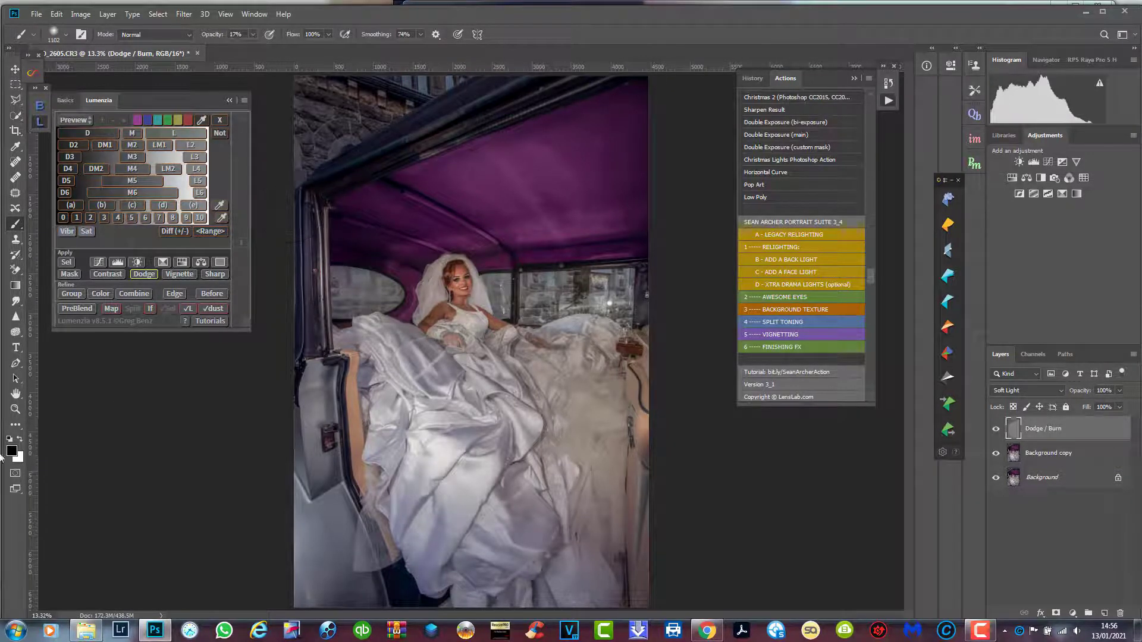
left_click(21, 442)
mouse_move(442, 191)
left_mouse_down()
mouse_move(675, 102)
mouse_move(577, 182)
mouse_move(655, 165)
mouse_move(578, 220)
mouse_move(637, 215)
mouse_move(563, 227)
mouse_move(645, 216)
left_mouse_up()
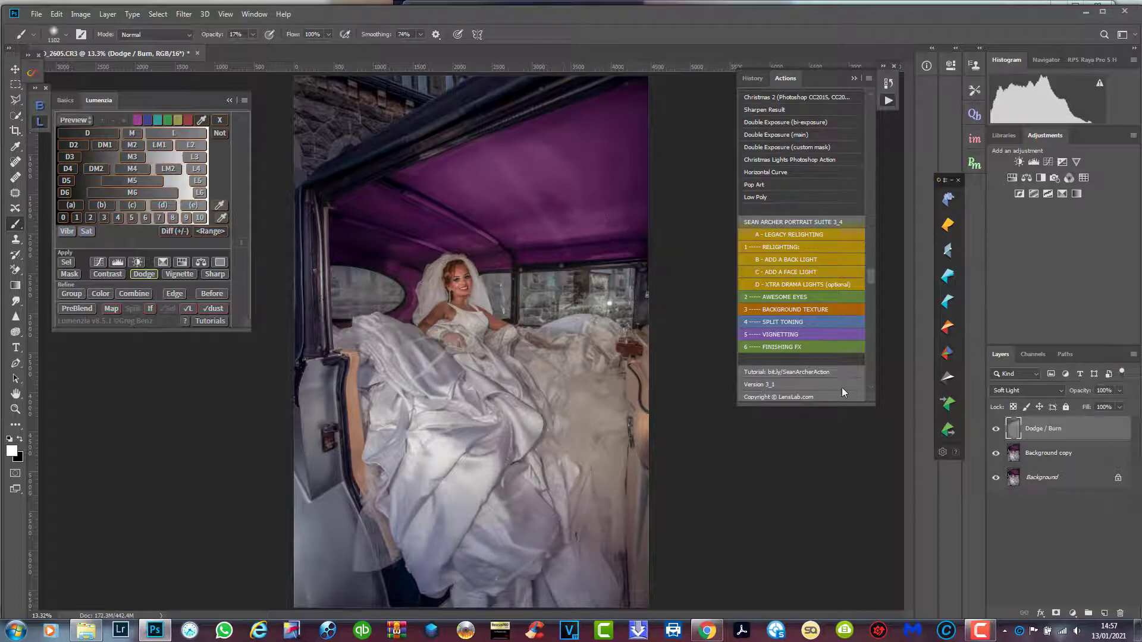
Step: Merge the visible layers into the Background and duplicate it as Background copy
right_click(1098, 435)
left_click(1028, 477)
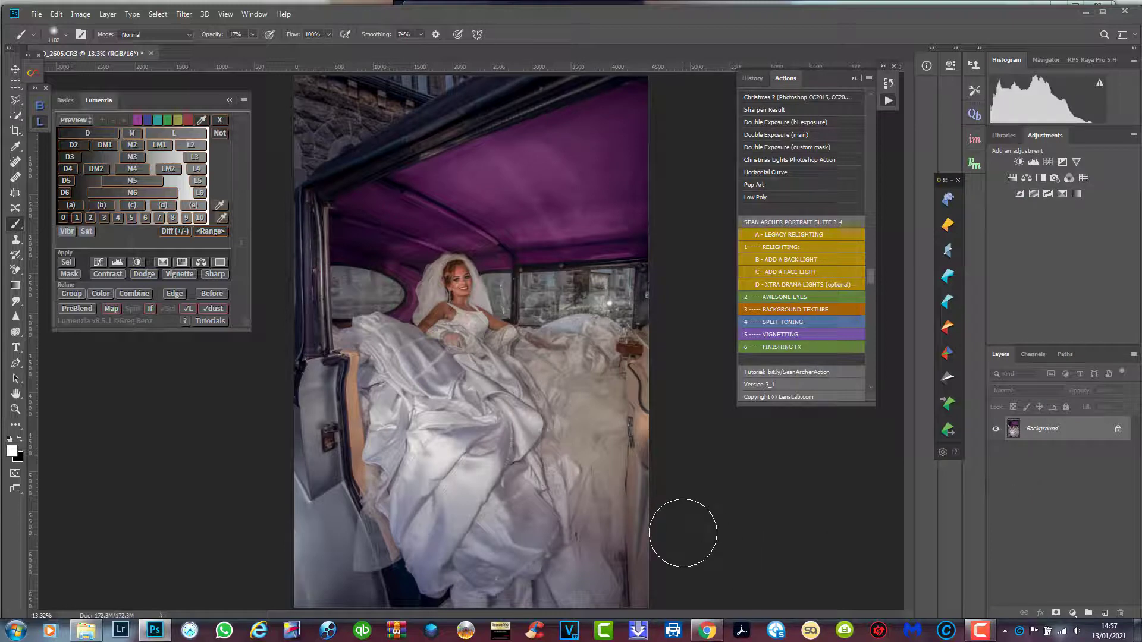
right_click(1076, 429)
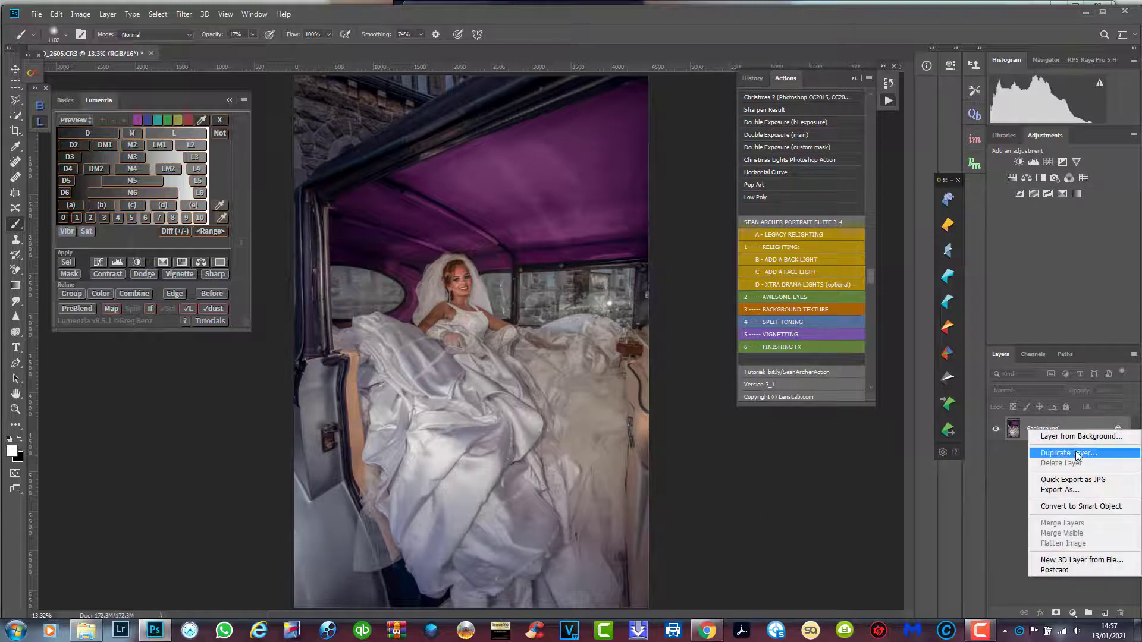
left_click(1070, 453)
left_click(681, 177)
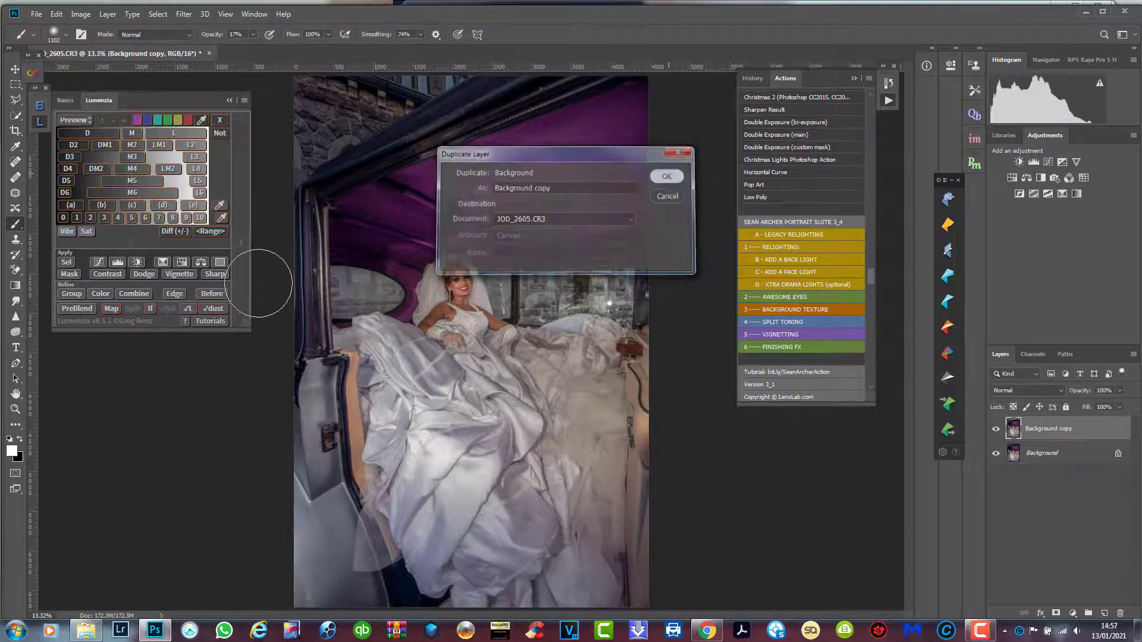
Step: Add another 50% gray Lumenzia Dodge / Burn layer and brighten the bride's dress with white strokes
left_click(143, 275)
left_click(493, 360)
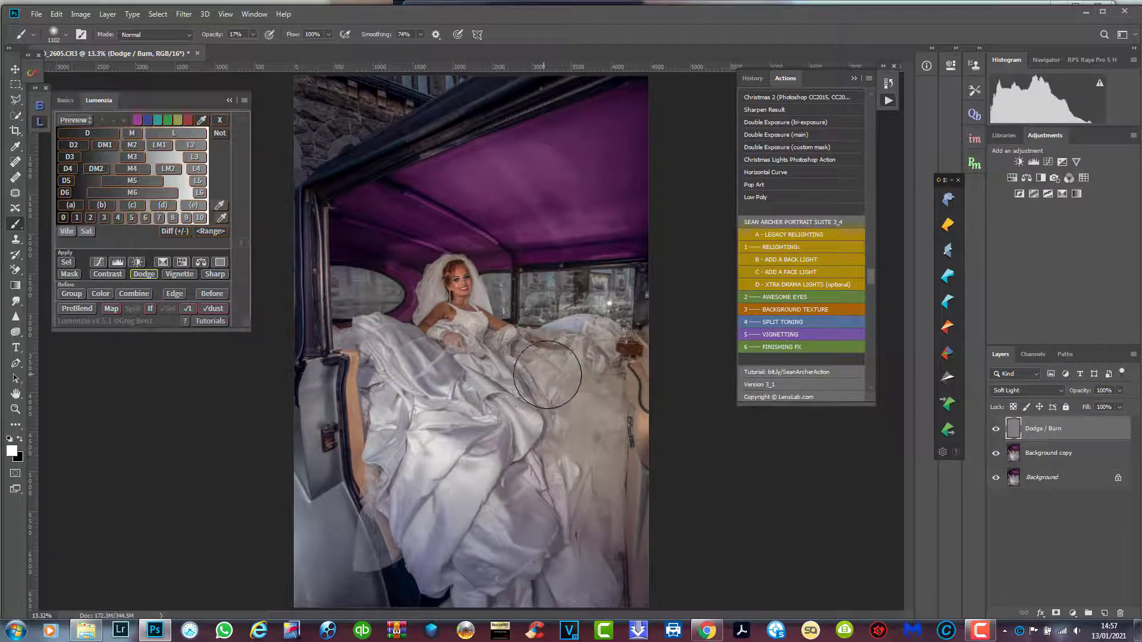
mouse_move(546, 376)
left_mouse_down()
mouse_move(577, 411)
mouse_move(593, 480)
mouse_move(595, 363)
mouse_move(605, 491)
mouse_move(583, 595)
mouse_move(568, 580)
mouse_move(470, 583)
mouse_move(552, 576)
mouse_move(601, 523)
mouse_move(589, 357)
mouse_move(611, 571)
mouse_move(637, 379)
mouse_move(594, 448)
mouse_move(576, 403)
mouse_move(504, 376)
mouse_move(580, 441)
mouse_move(616, 588)
left_mouse_up()
Step: Merge the dress Dodge / Burn layer and the other visible layers into the Background
right_click(1078, 438)
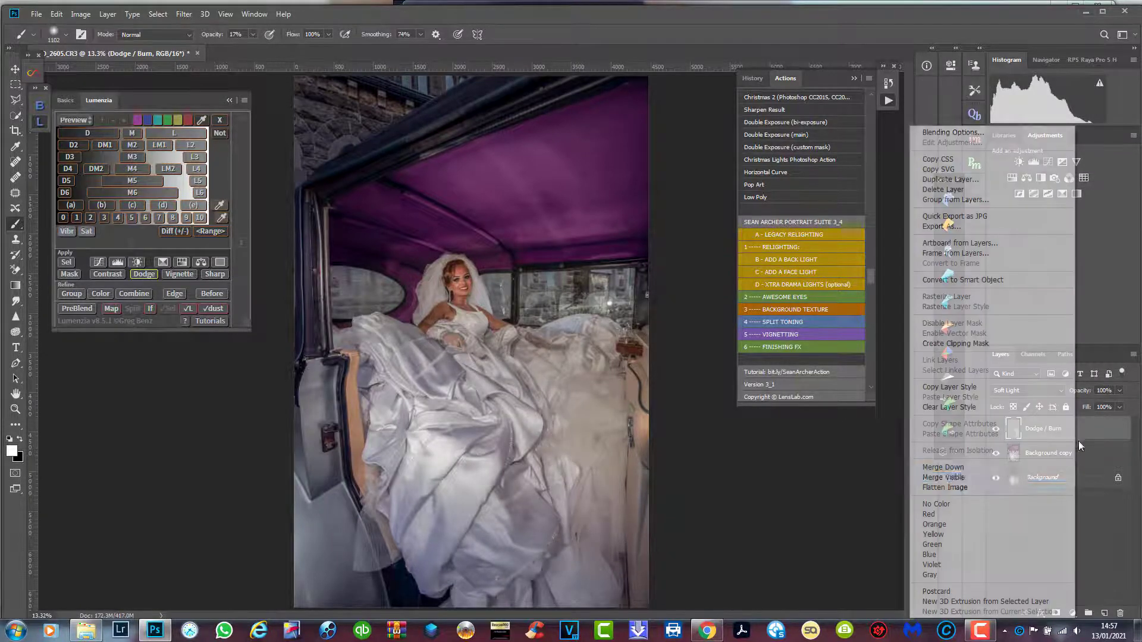
left_click(1001, 474)
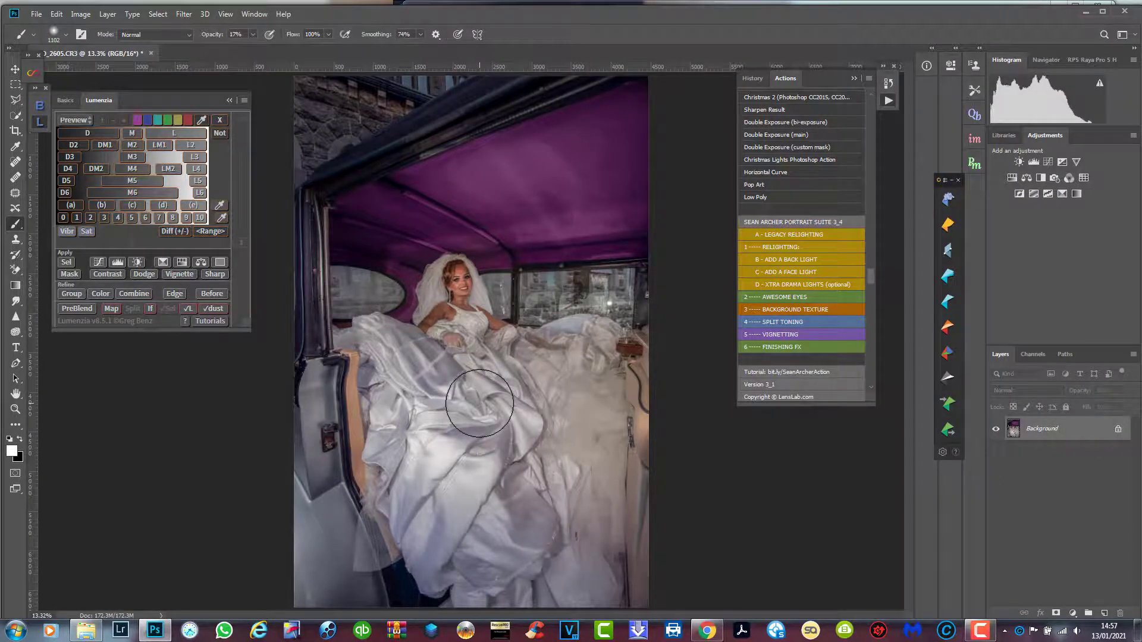
scroll(479, 403, "up", 2)
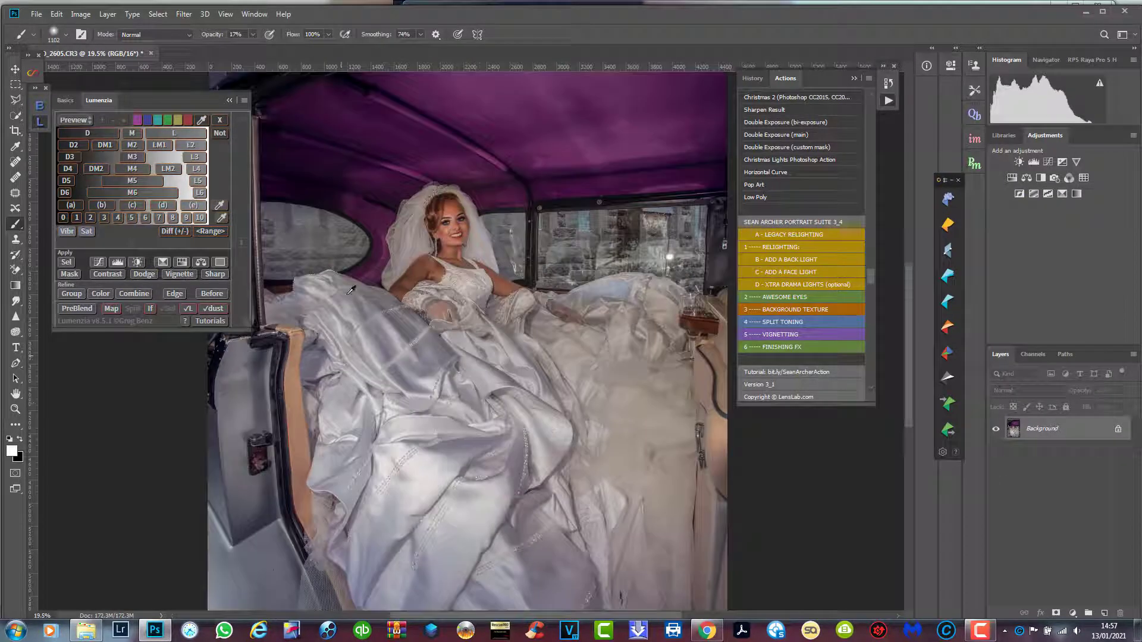
Step: Collapse the Lumenzia and Actions panels and duplicate the Background layer as Background copy
left_click(230, 102)
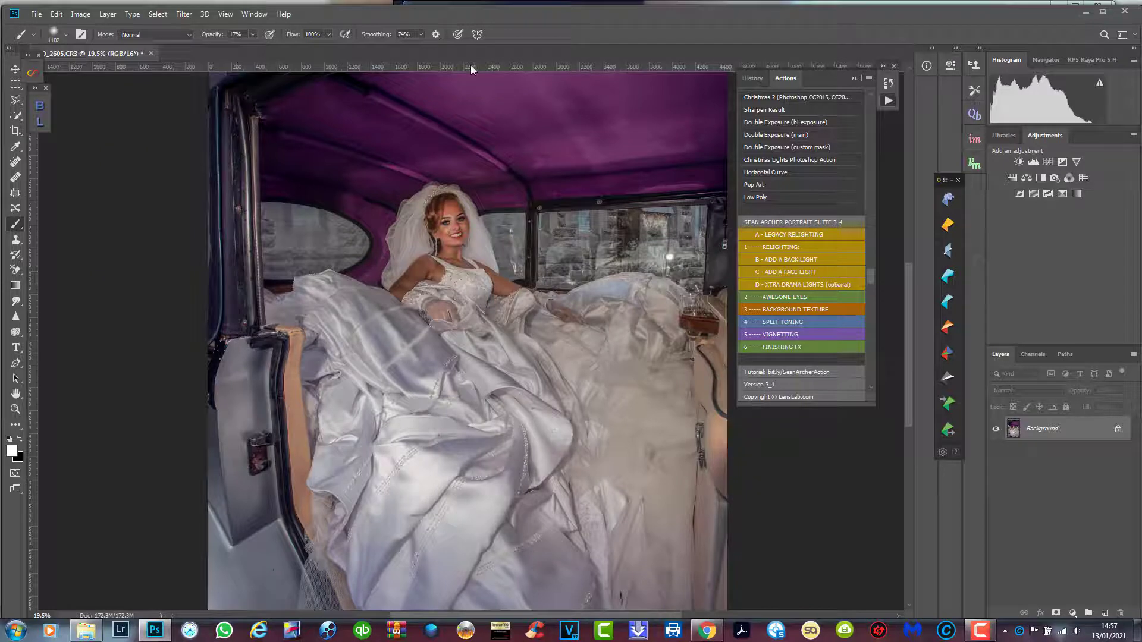
left_click(857, 79)
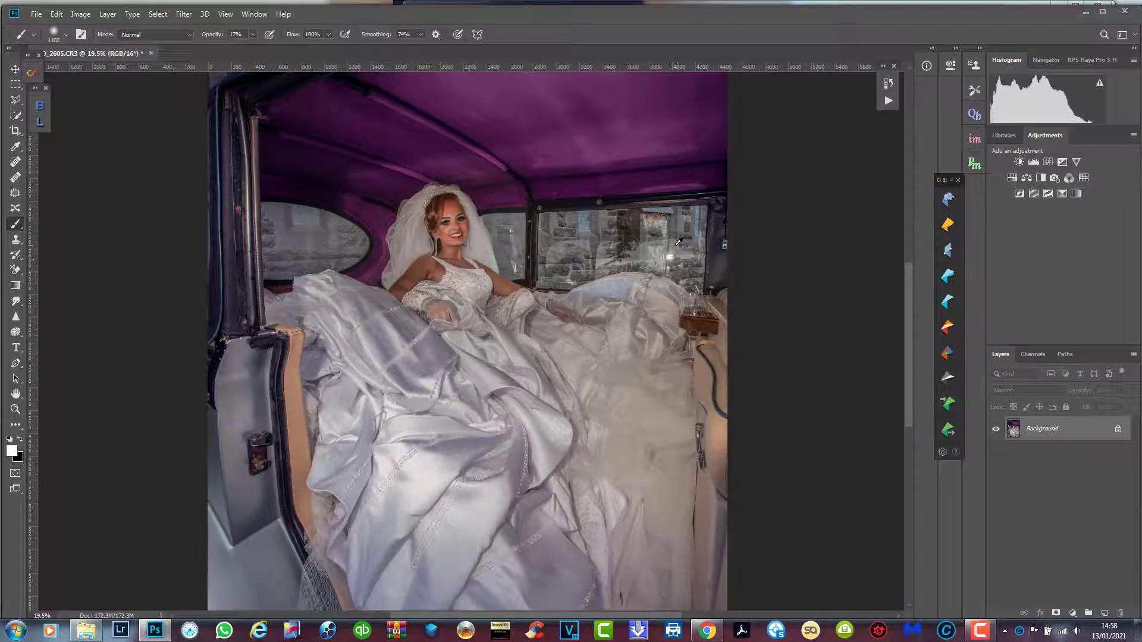
right_click(1082, 438)
left_click(1077, 459)
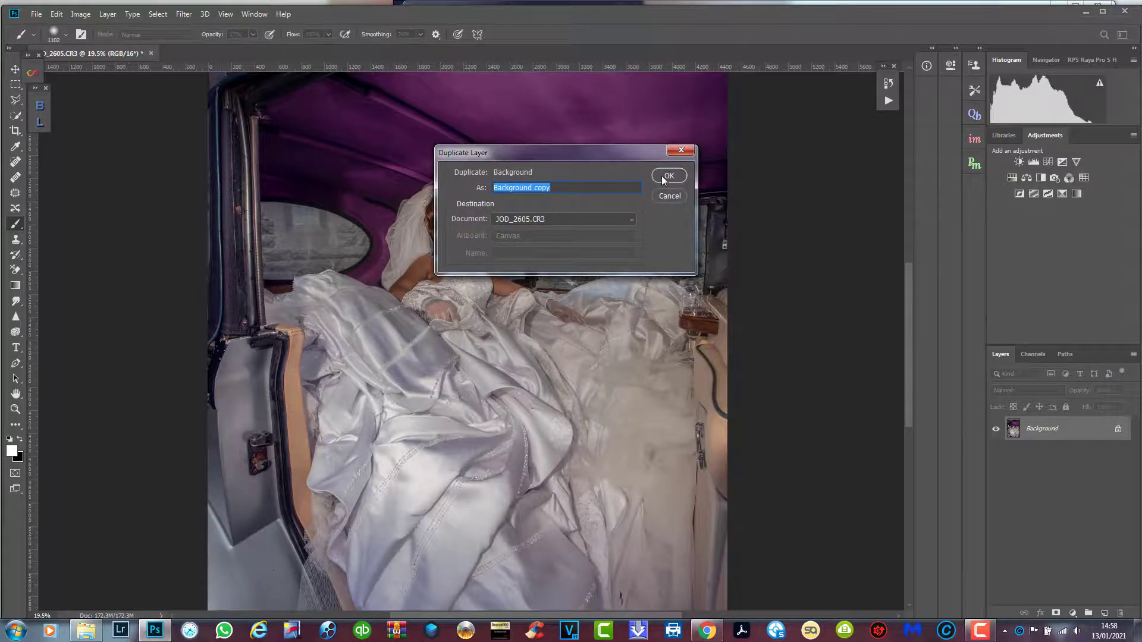
left_click(668, 176)
Step: Remove the bright light spot in the car's side window with the Spot Healing Brush at 169 px
left_click(15, 163)
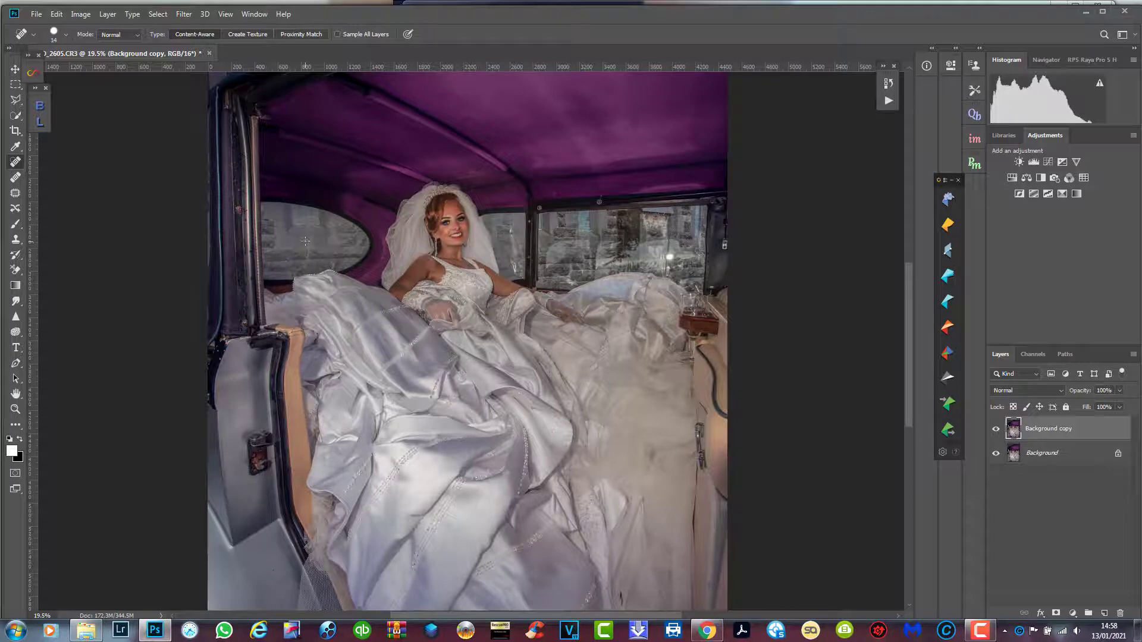
right_click(305, 240)
left_click(386, 265)
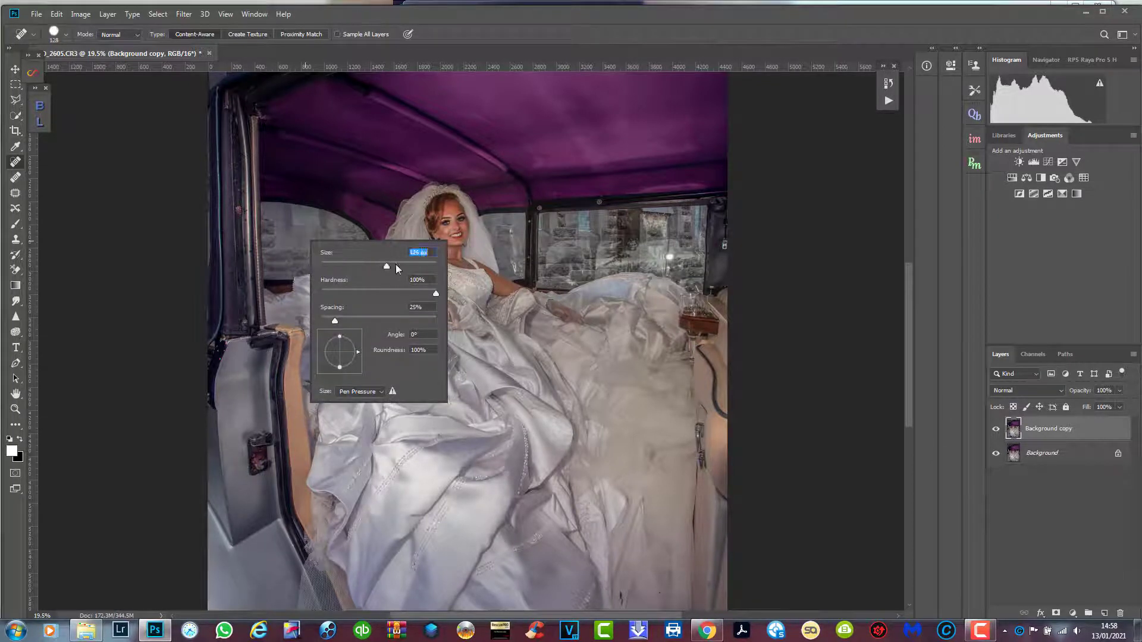
left_click_drag(397, 269, 400, 269)
key("Return")
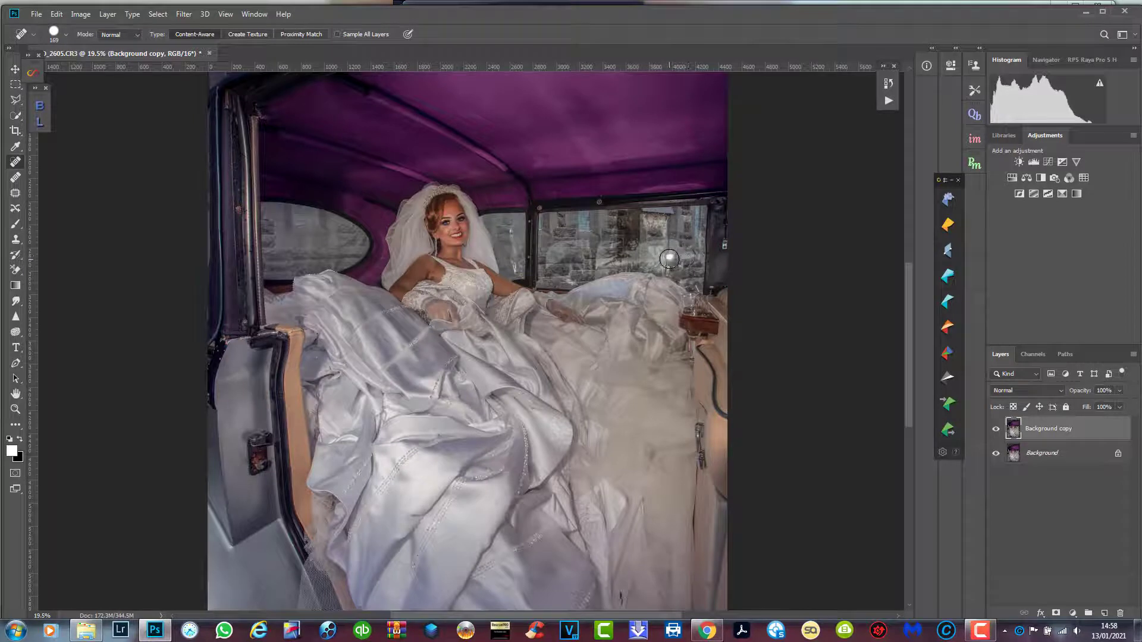
left_click(669, 258)
Step: Heal away the dark round spots on the silver bodywork below the car door
scroll(690, 339, "down", 3)
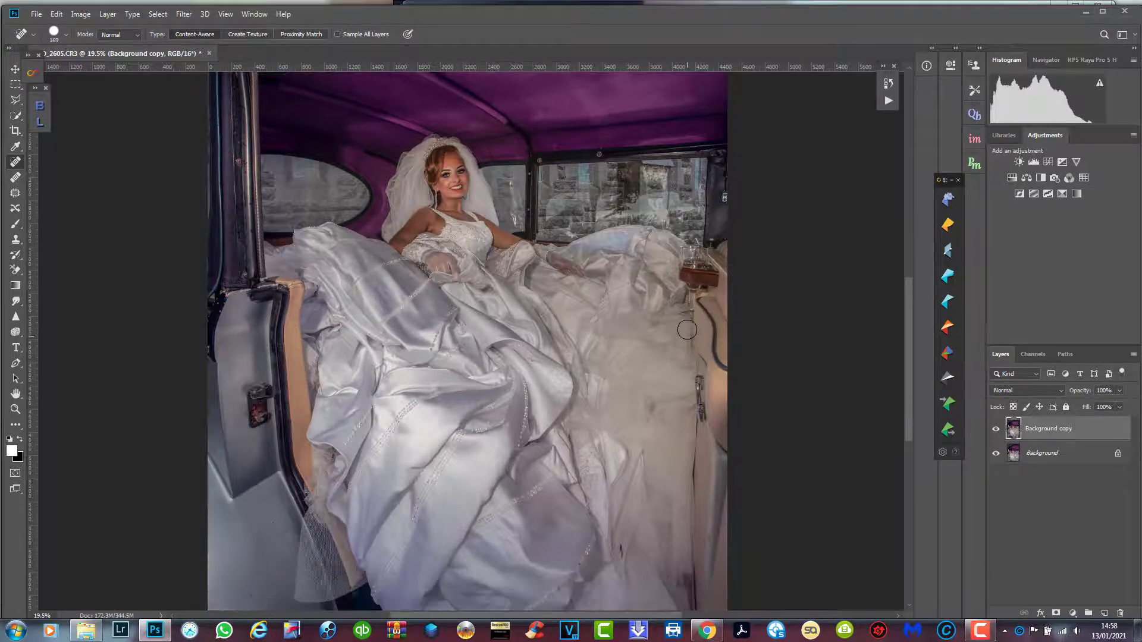
scroll(687, 329, "up", 1)
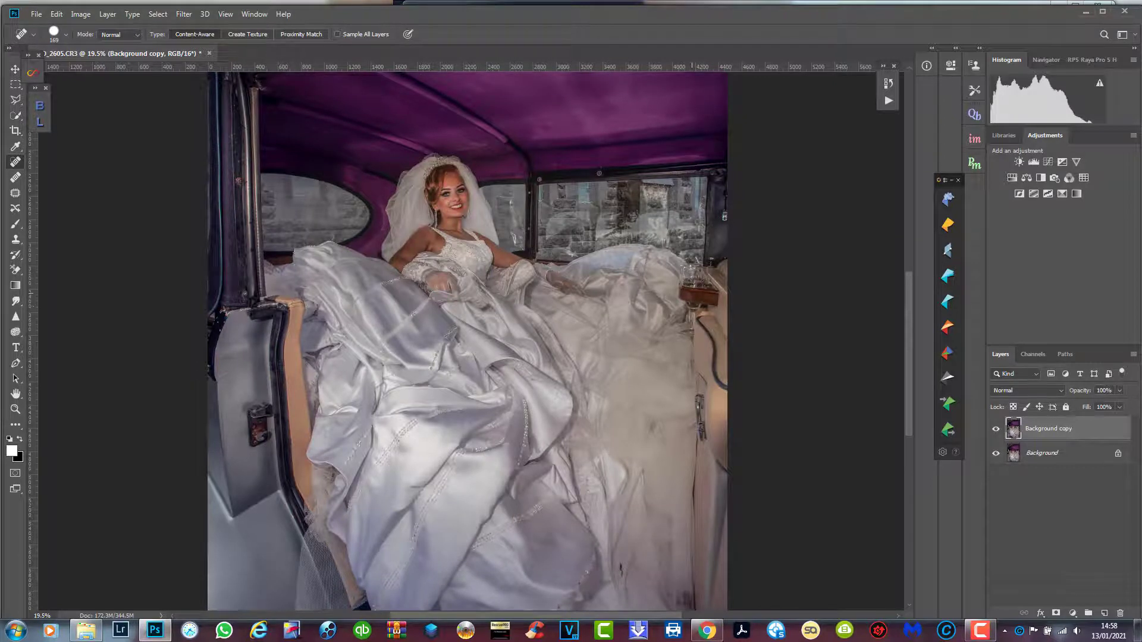
scroll(696, 327, "down", 7)
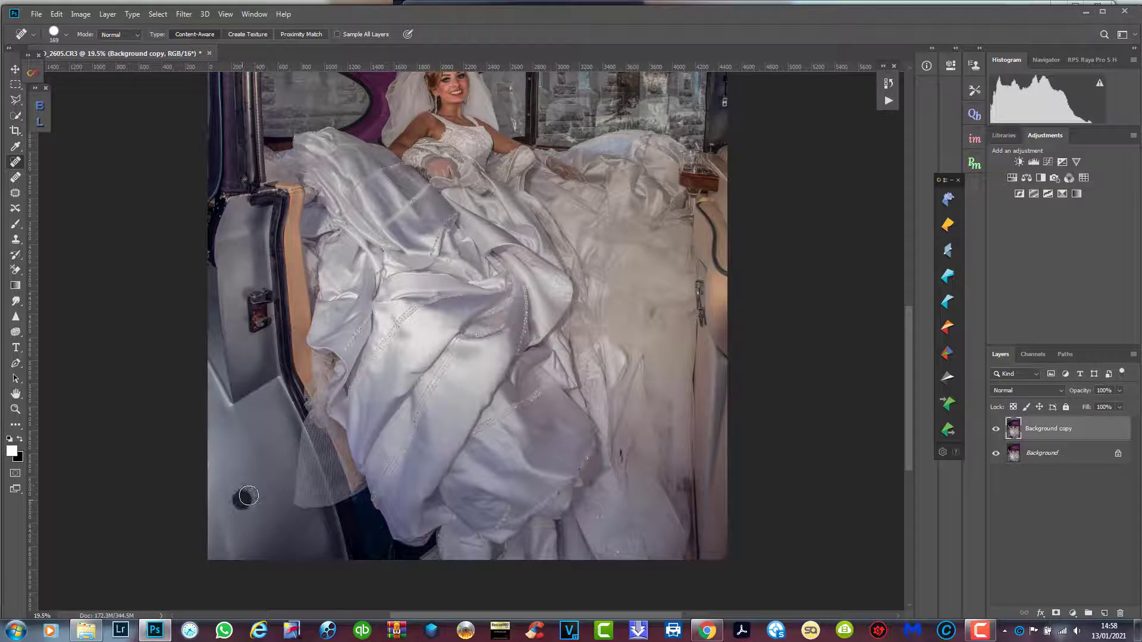
left_click_drag(262, 487, 253, 502)
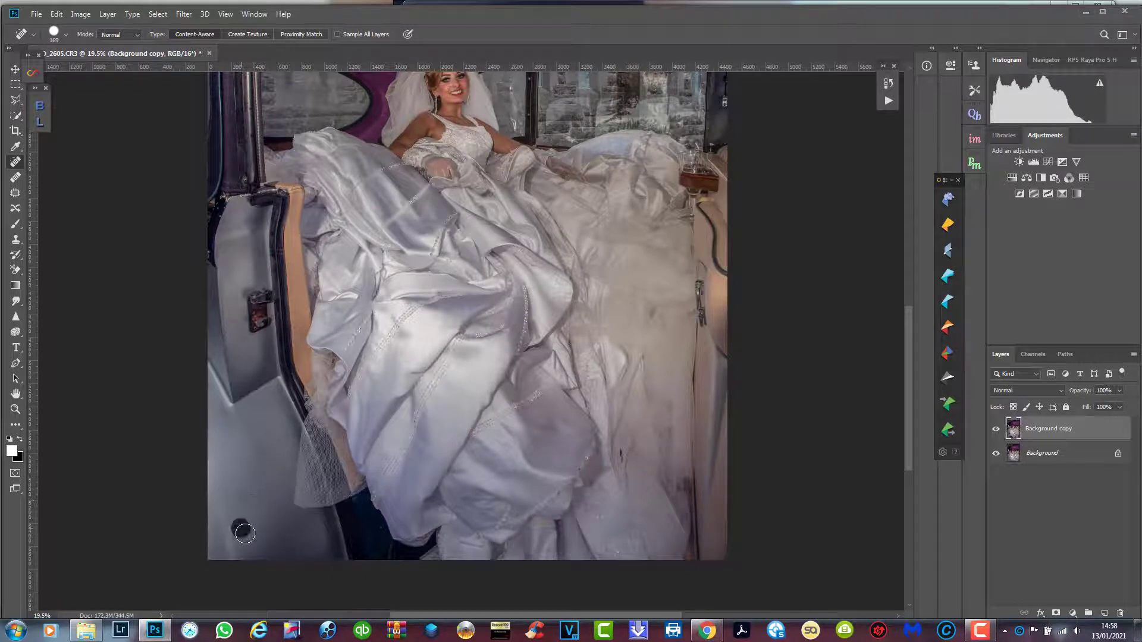
left_click(261, 530)
left_click(244, 524)
left_click(251, 507)
Step: Heal the mark on the dark door pillar and reduce the Spot Healing Brush to about 78 px
scroll(261, 384, "up", 5)
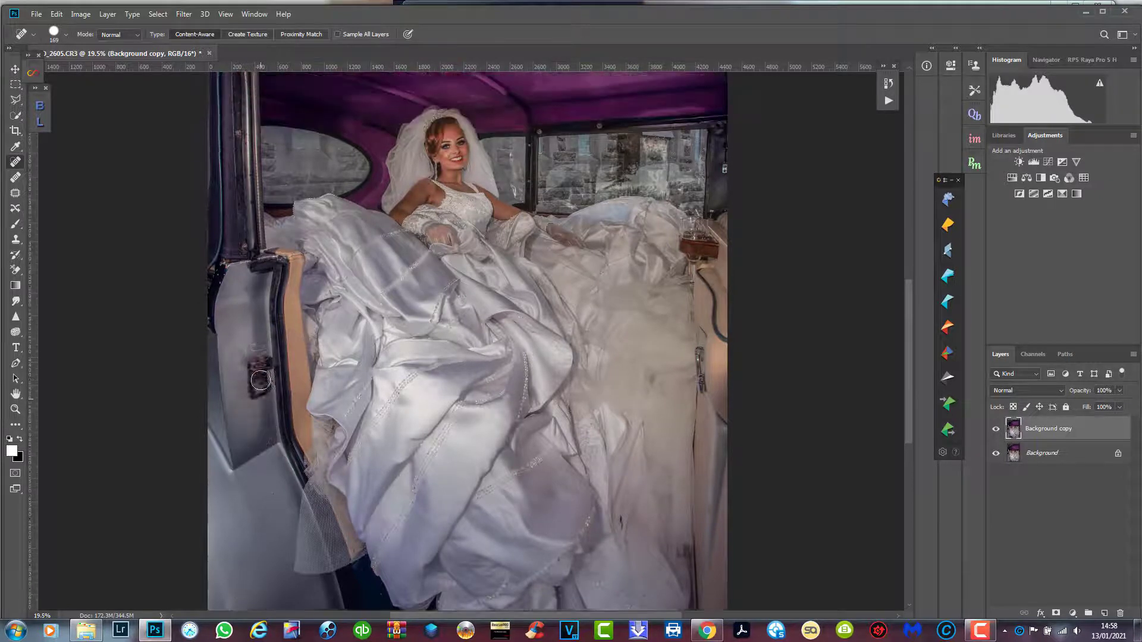
scroll(261, 384, "up", 1)
left_click(241, 296)
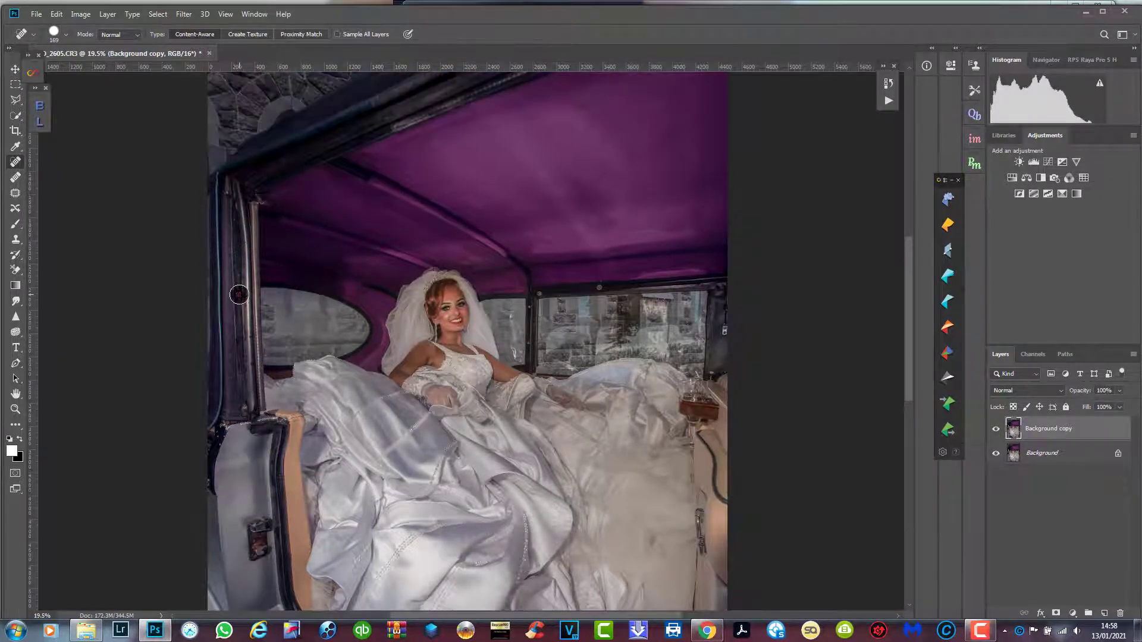
scroll(242, 214, "up", 1)
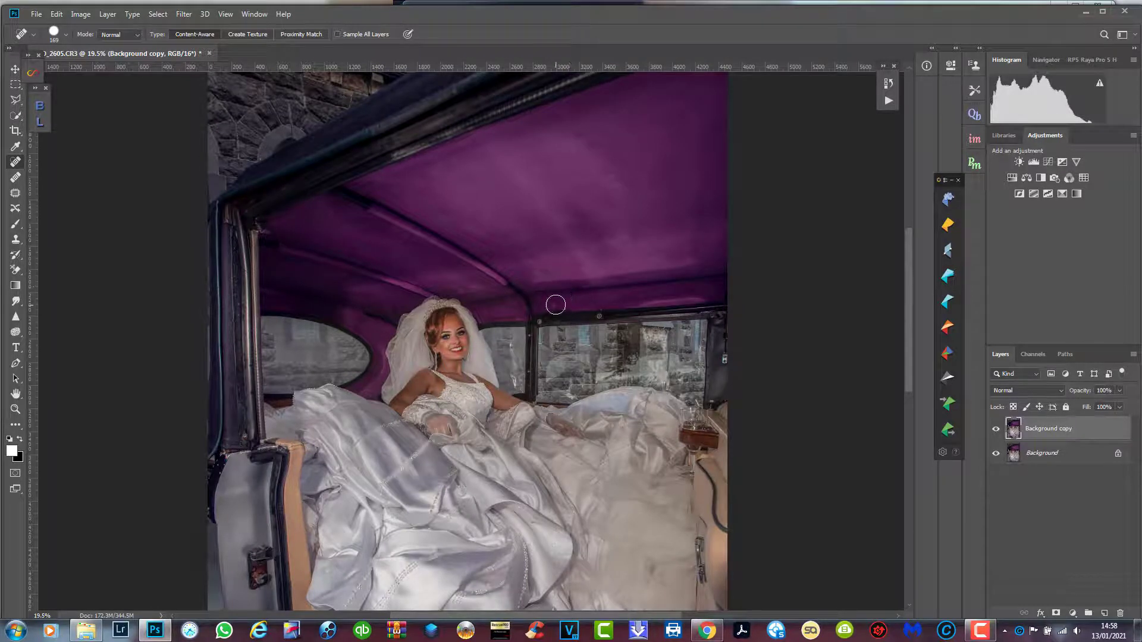
right_click(556, 305)
left_click(616, 330)
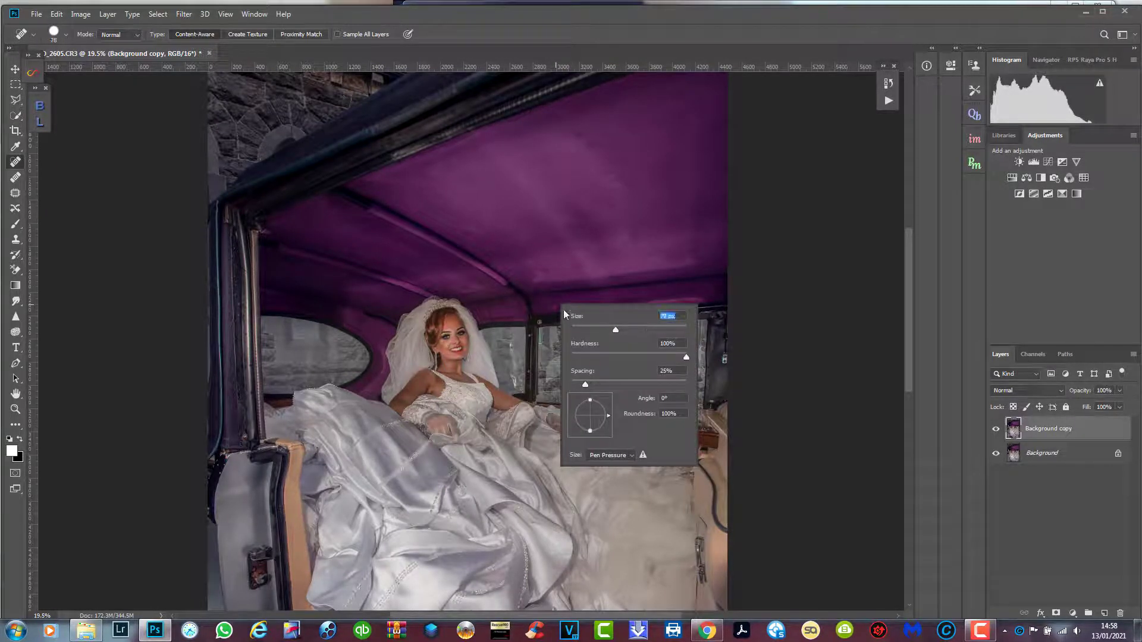
key("Return")
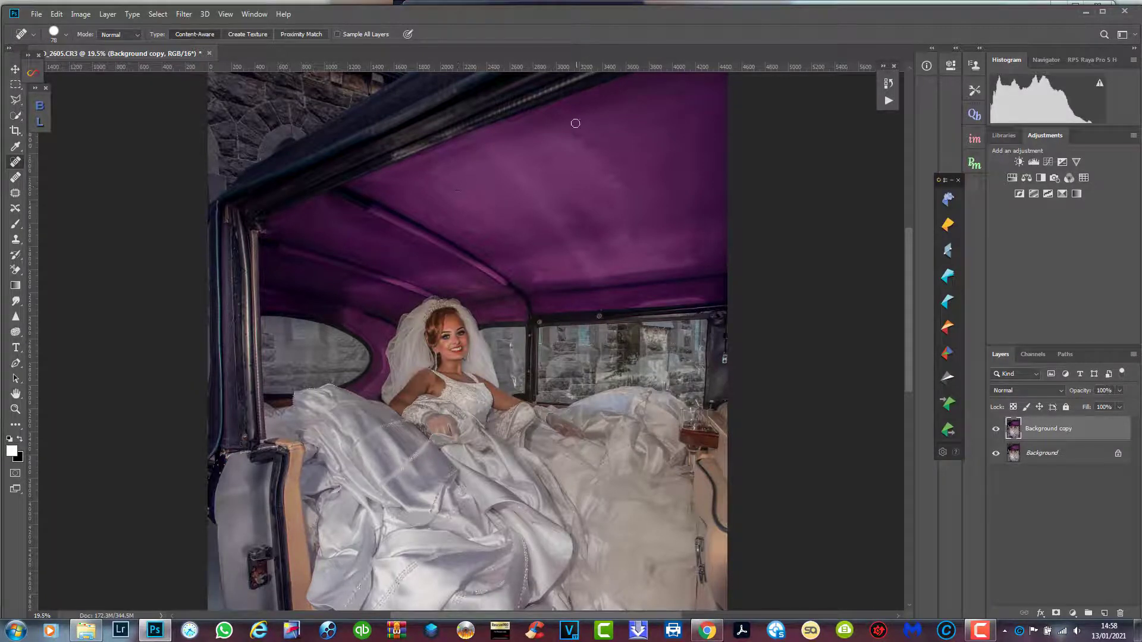
scroll(601, 246, "down", 3)
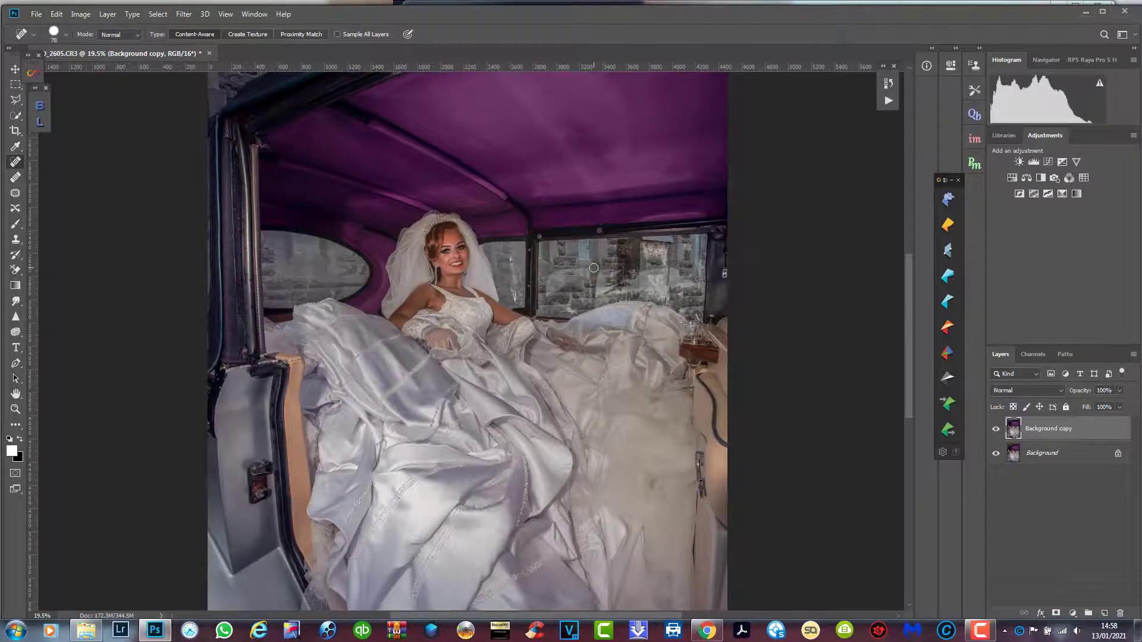
left_click(981, 629)
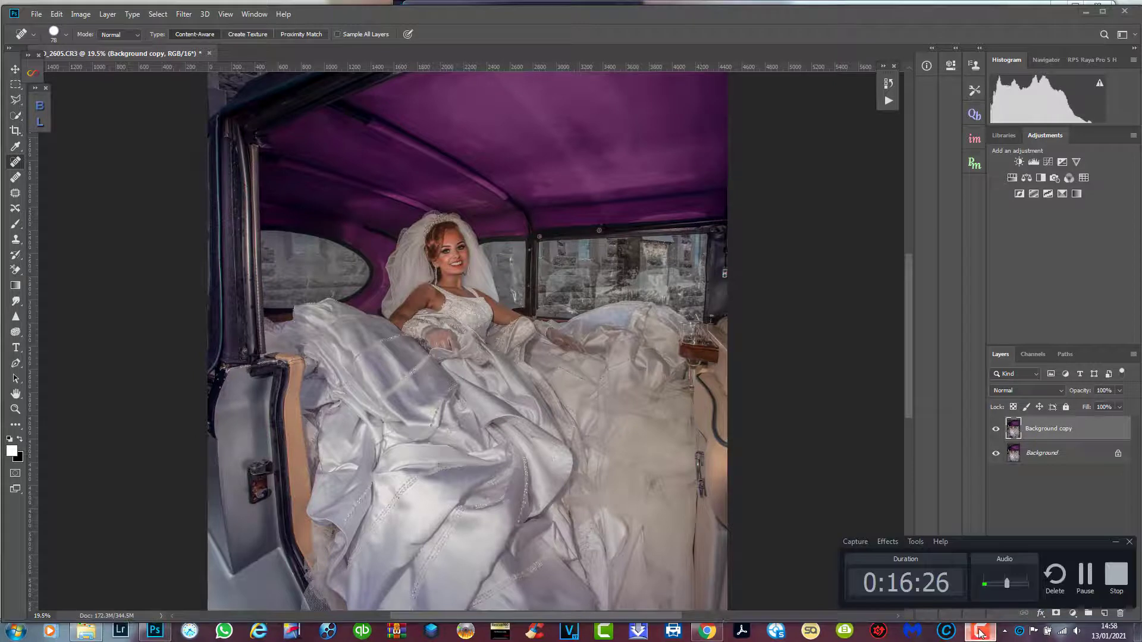
left_click(981, 632)
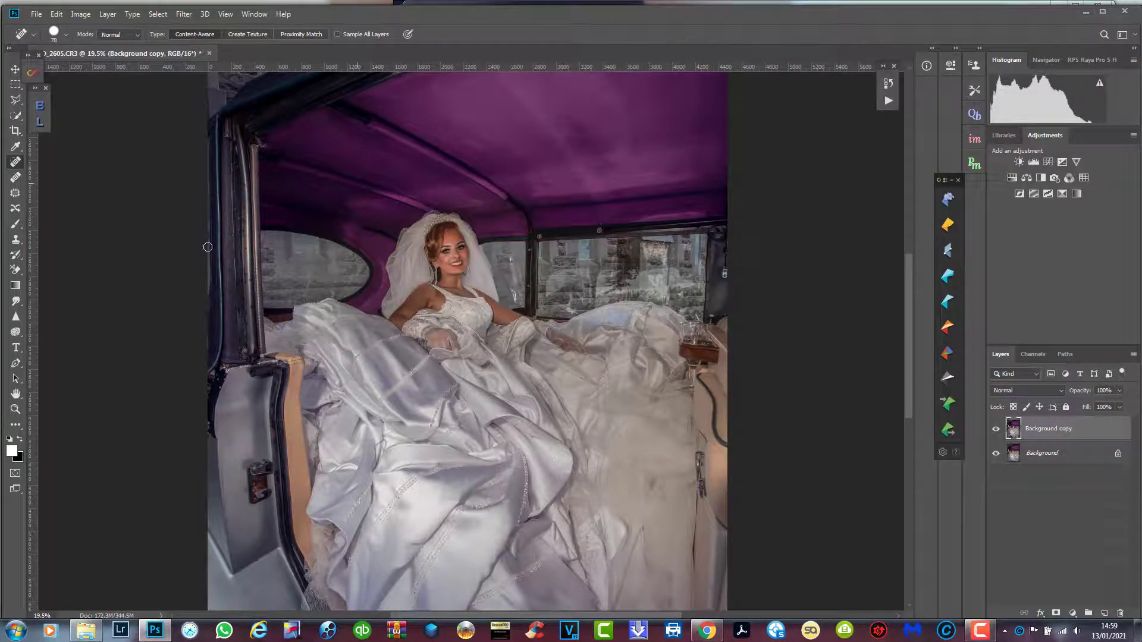
left_click(15, 409)
left_click(336, 35)
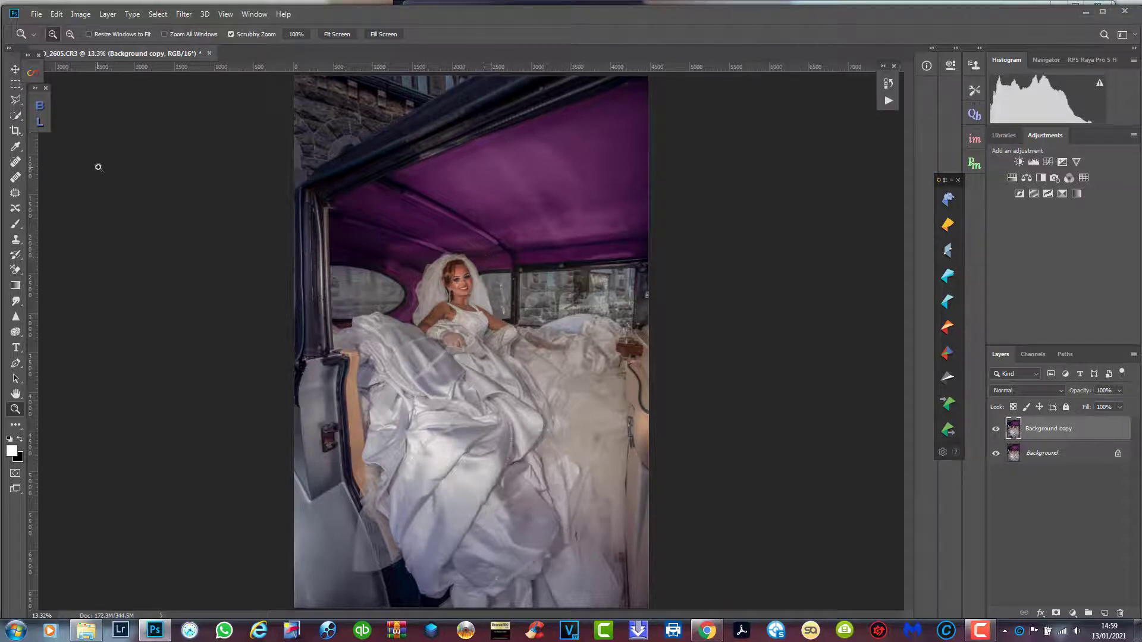
left_click(16, 136)
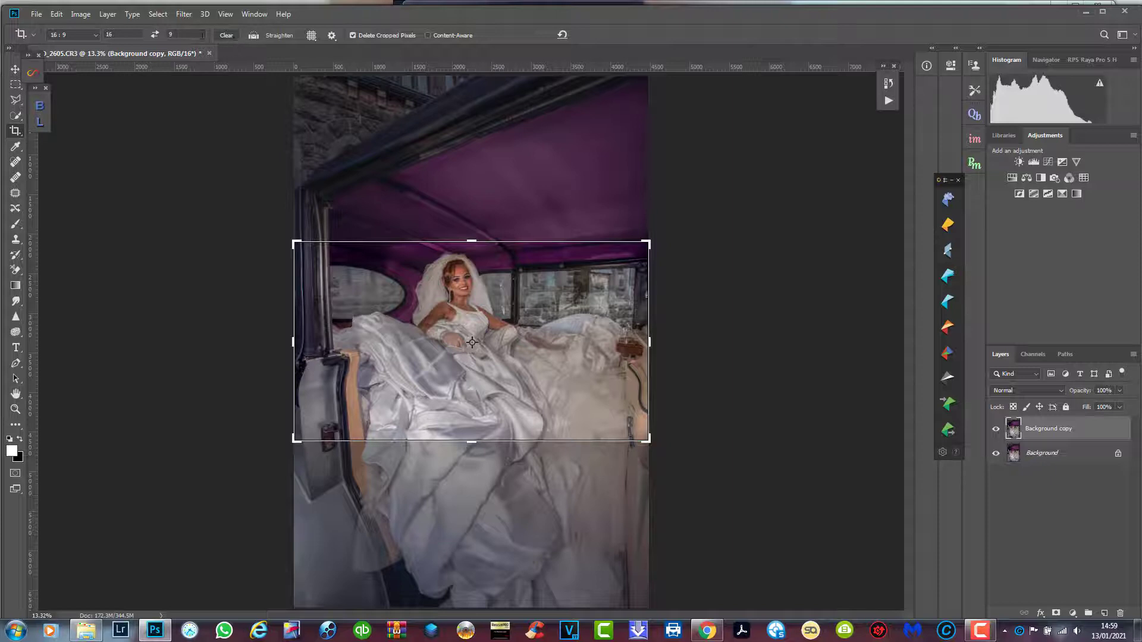
left_click(96, 37)
left_click(66, 45)
left_click_drag(473, 240, 477, 159)
left_click_drag(473, 198, 473, 205)
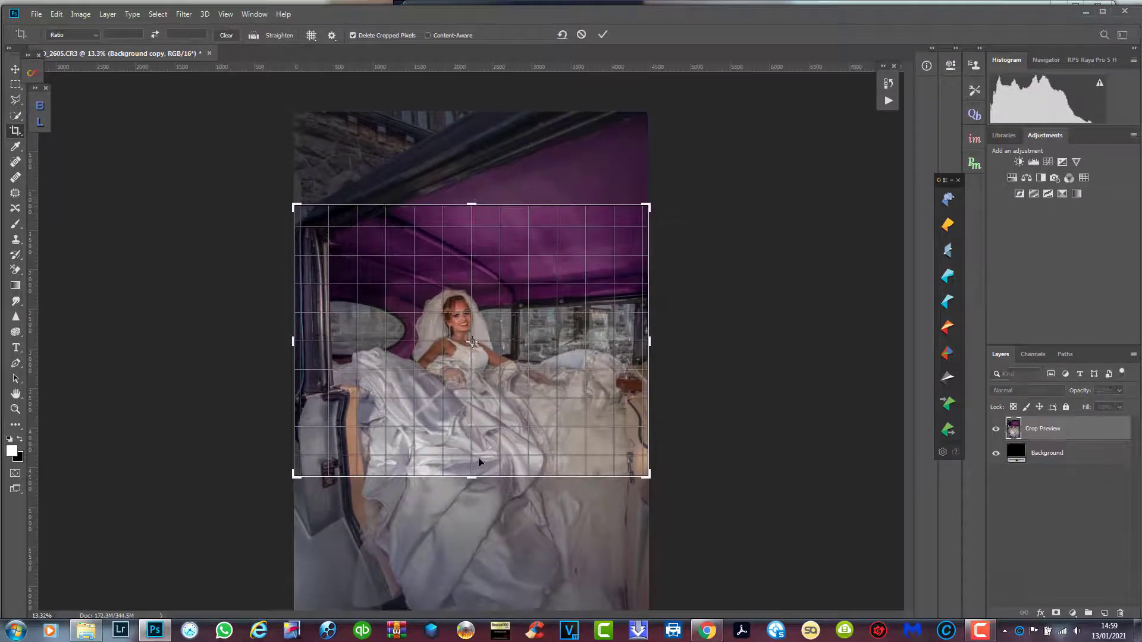
left_click_drag(470, 474, 464, 553)
key("ctrl+r")
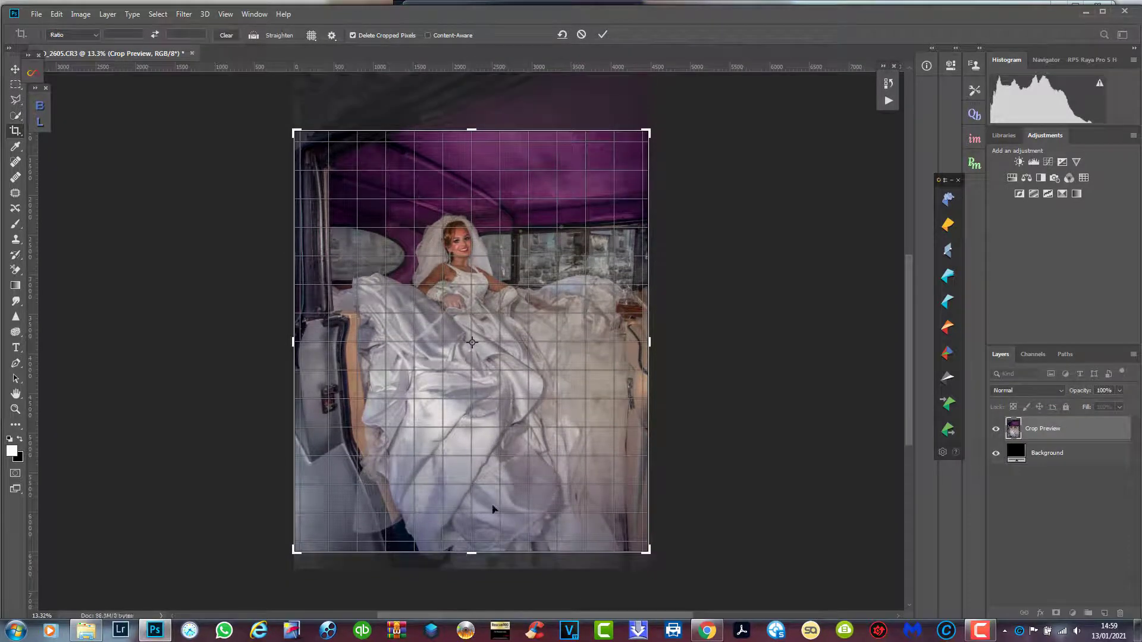
left_click(578, 33)
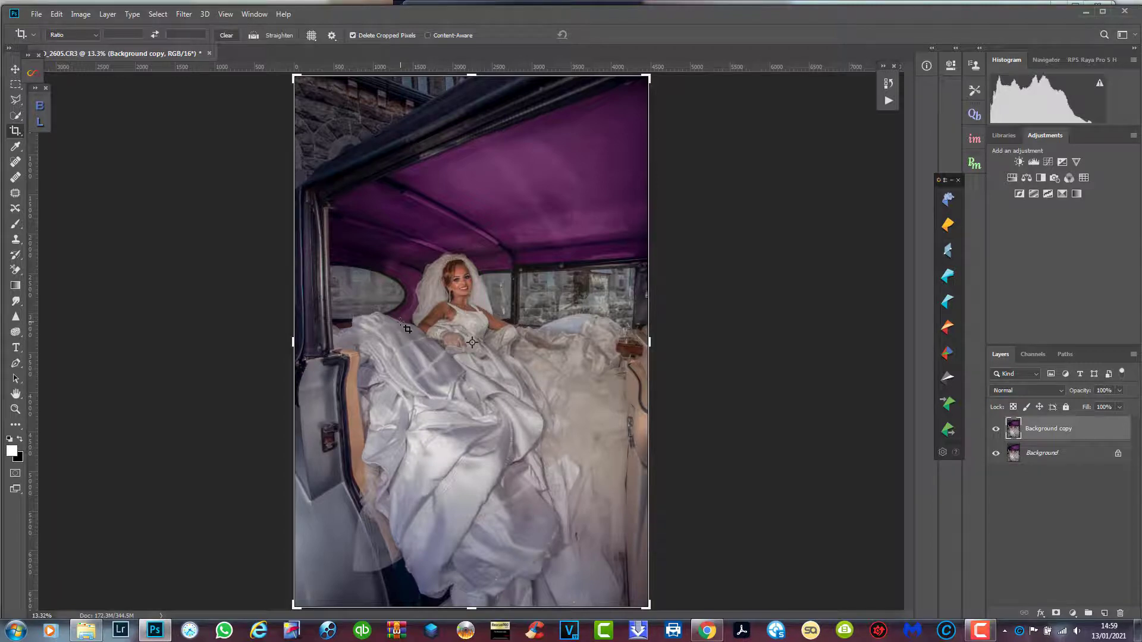
Step: Merge the retouched Background copy and the other visible layers into the Background
right_click(1070, 439)
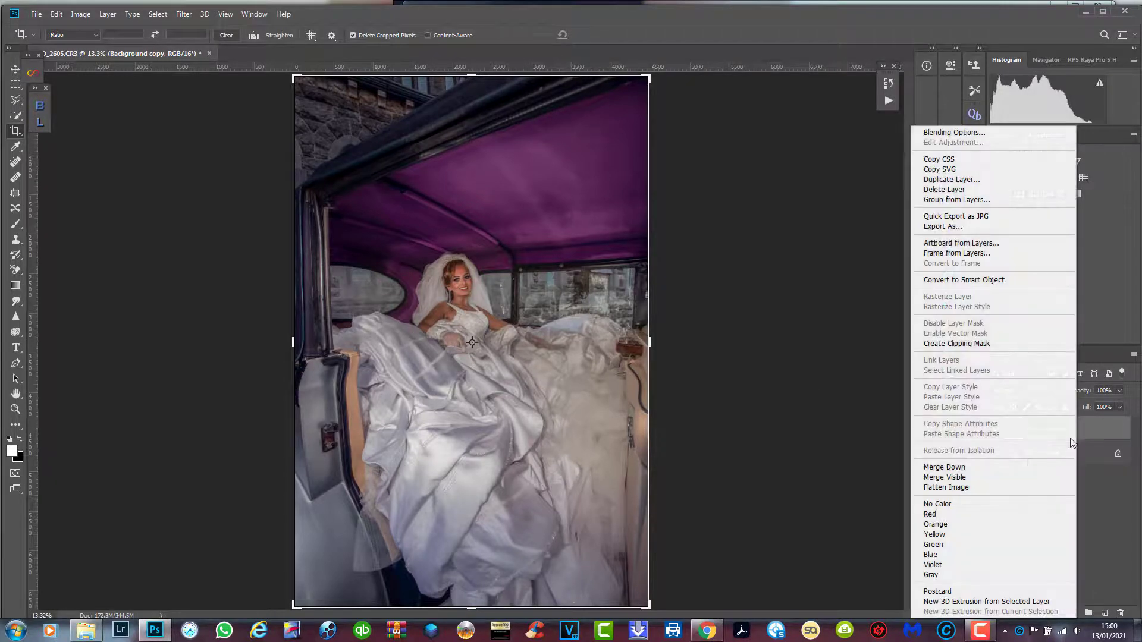
left_click(998, 476)
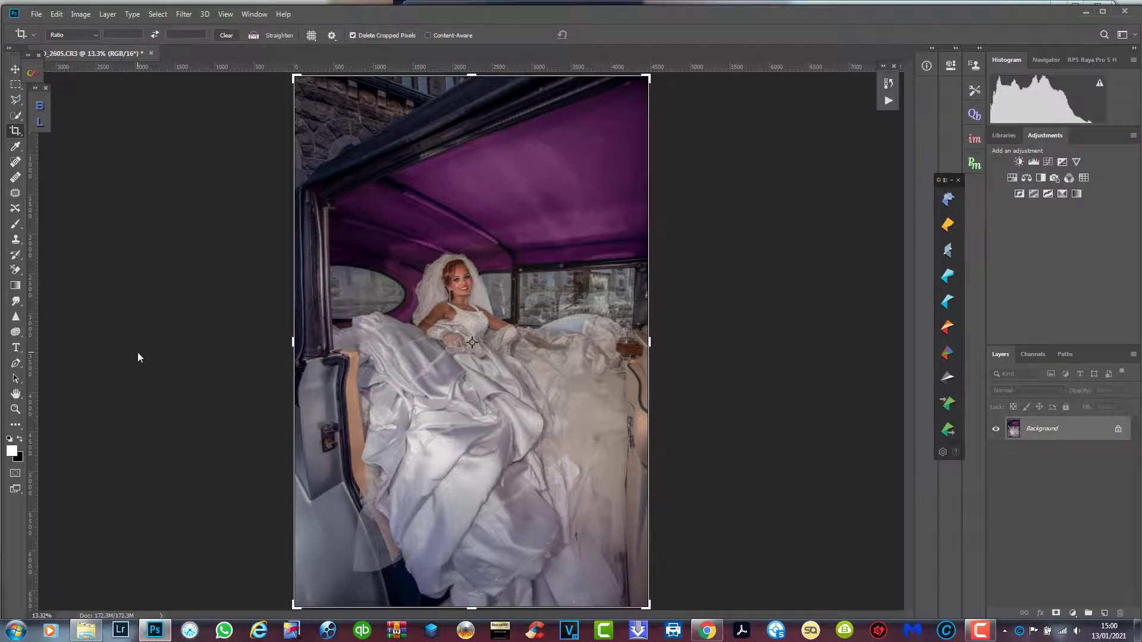
Step: Place the white low-resolution signature file from the Desktop's Signatures new folder as an embedded layer
left_click(33, 14)
left_click(66, 229)
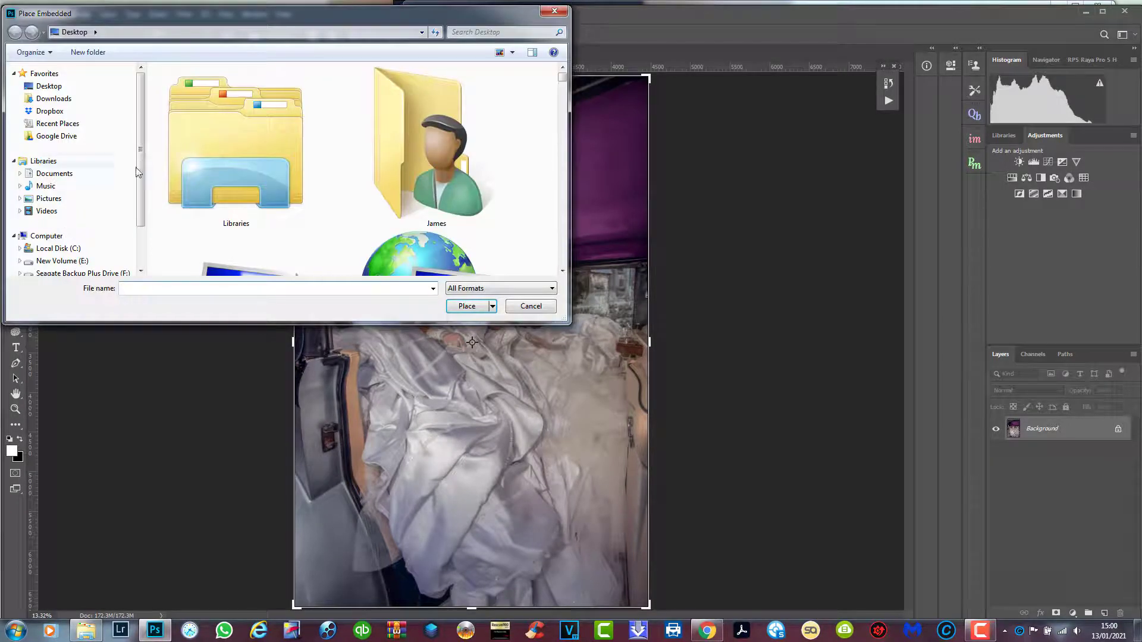
left_click_drag(227, 323, 273, 570)
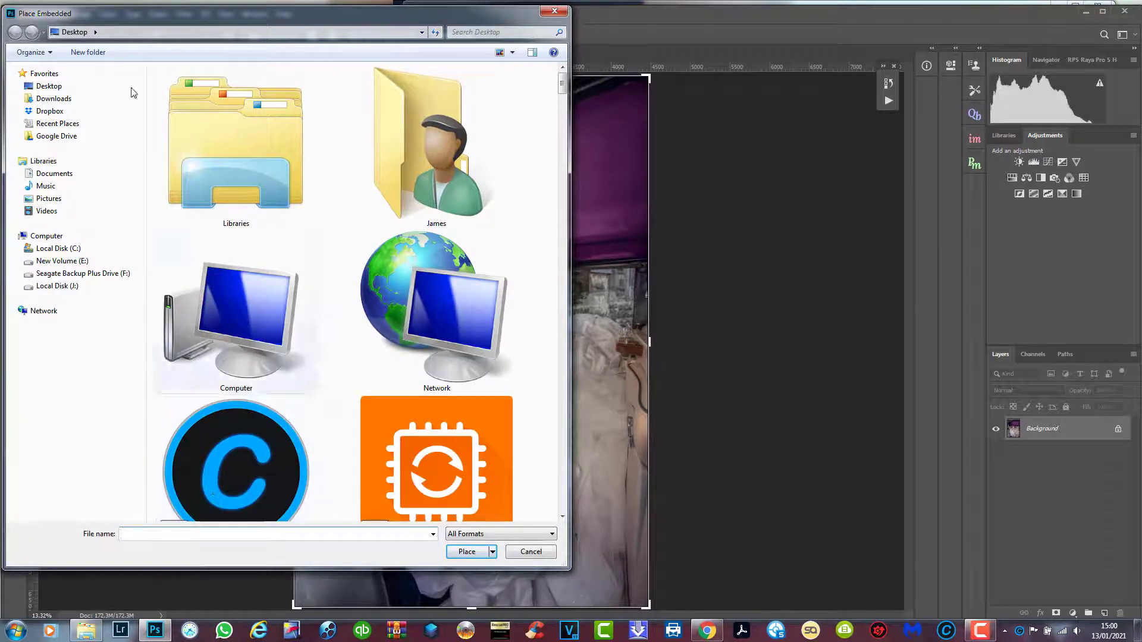
left_click(94, 122)
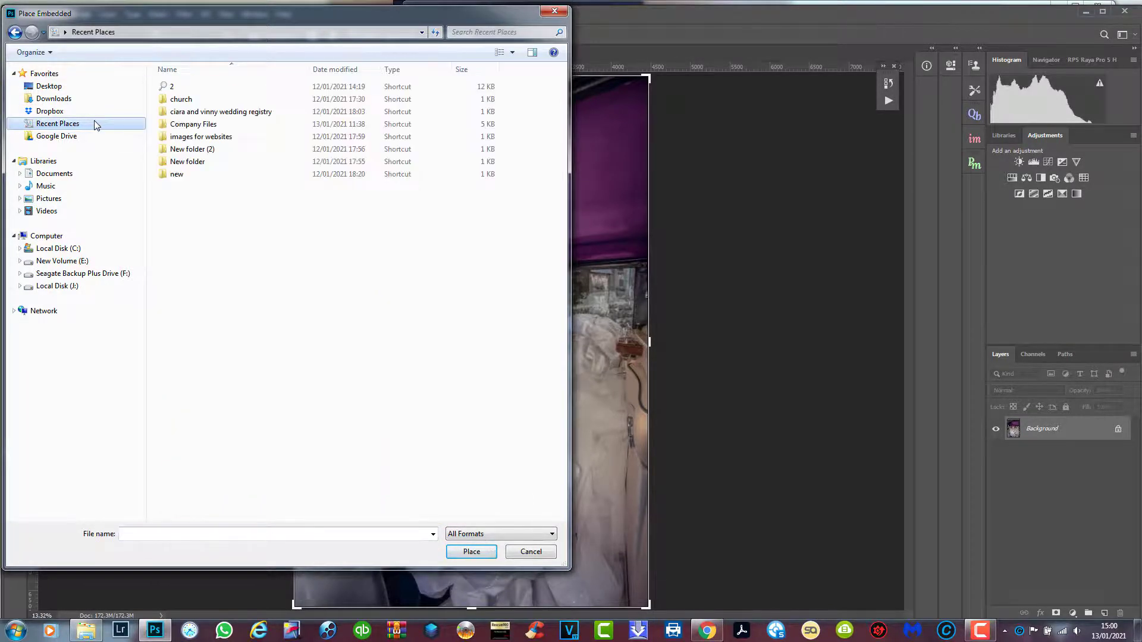
left_click(72, 88)
scroll(252, 307, "down", 3)
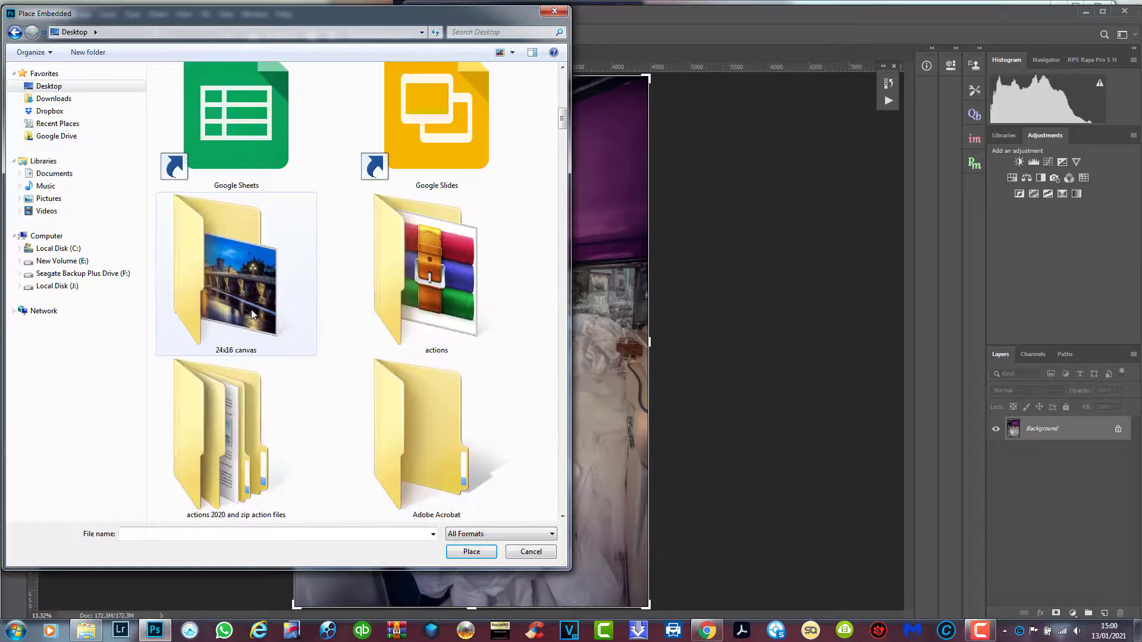
scroll(252, 314, "down", 15)
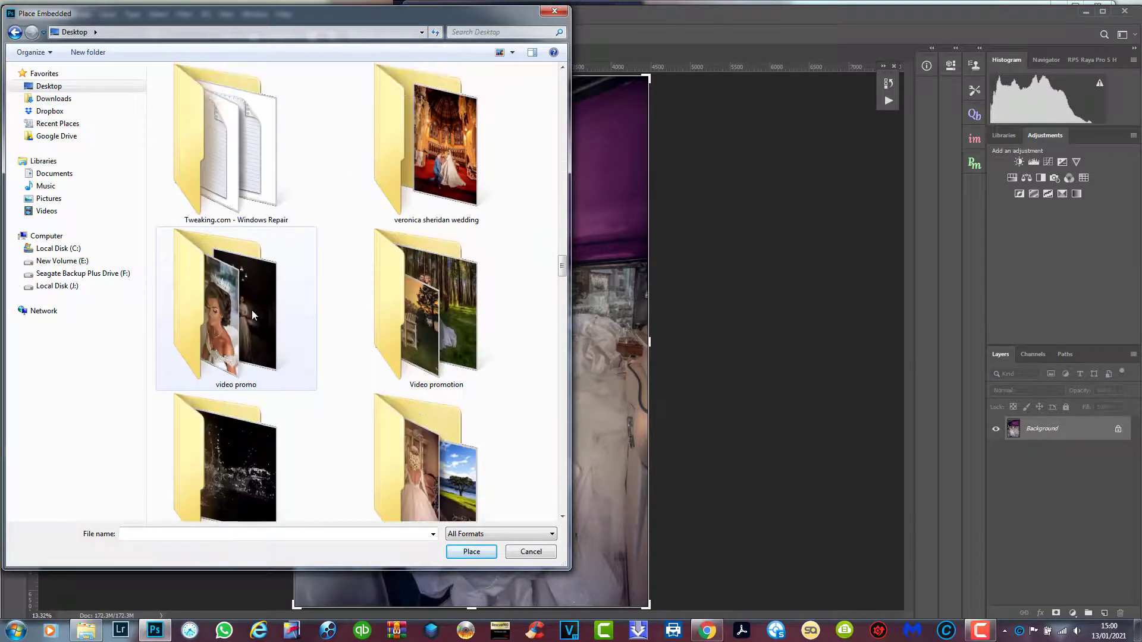
scroll(252, 314, "up", 4)
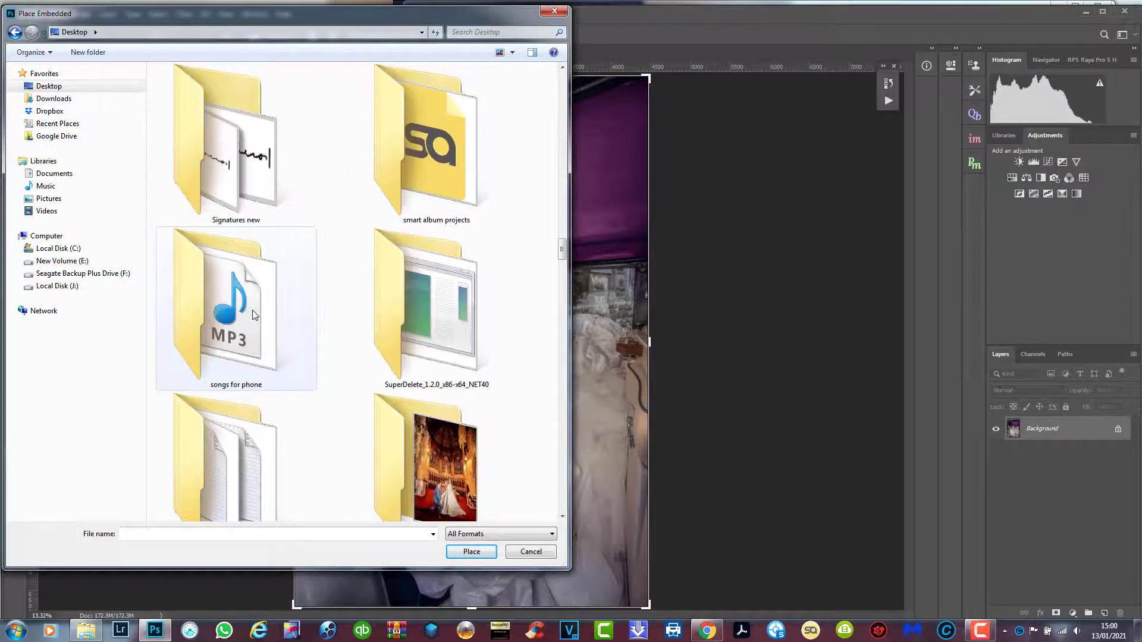
left_click(260, 195)
double_click(259, 194)
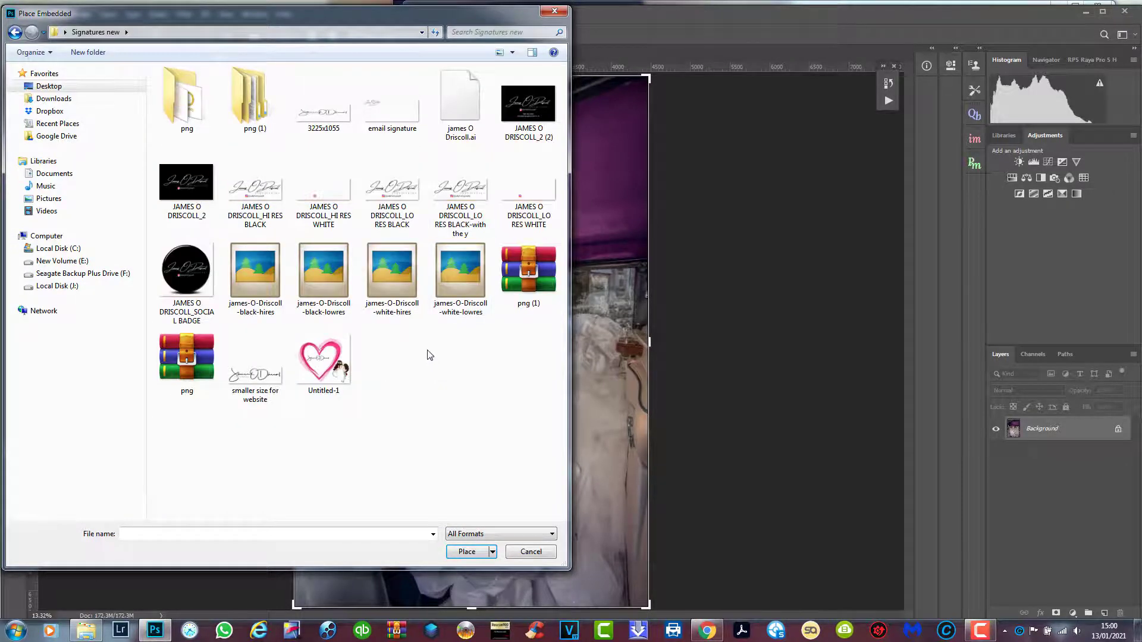
left_click(450, 316)
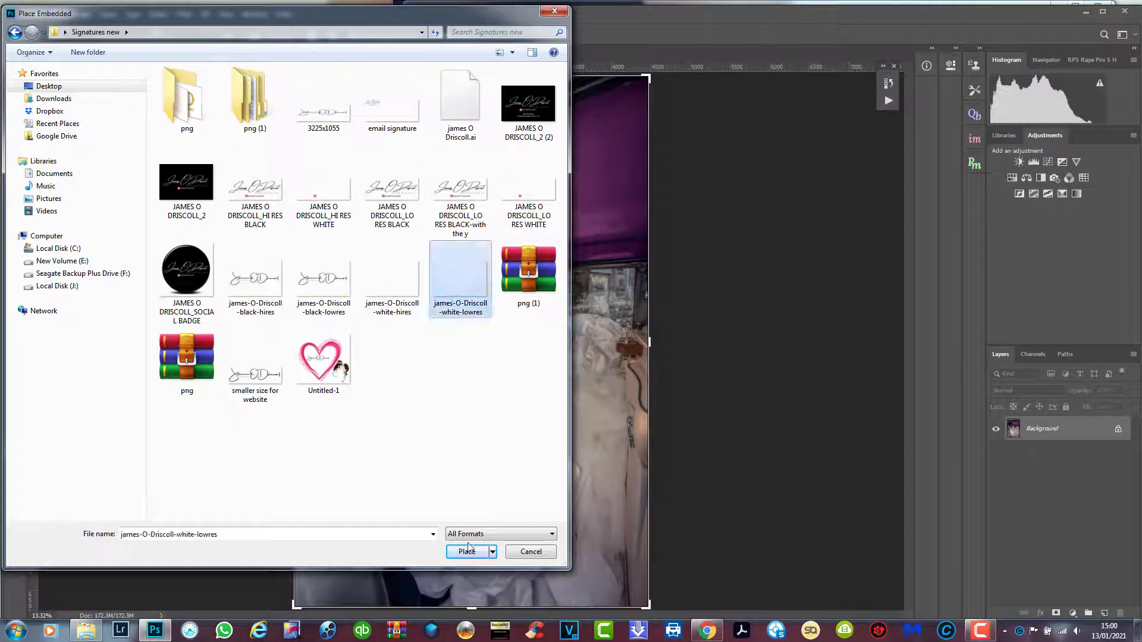
left_click(467, 552)
Step: Scale the placed signature to about 45% and position it horizontally centred over the purple roof lining
mouse_move(648, 222)
left_mouse_down()
mouse_move(489, 301)
mouse_move(473, 340)
left_mouse_up()
mouse_move(443, 408)
left_mouse_down()
mouse_move(528, 152)
mouse_move(540, 191)
mouse_move(531, 198)
left_mouse_up()
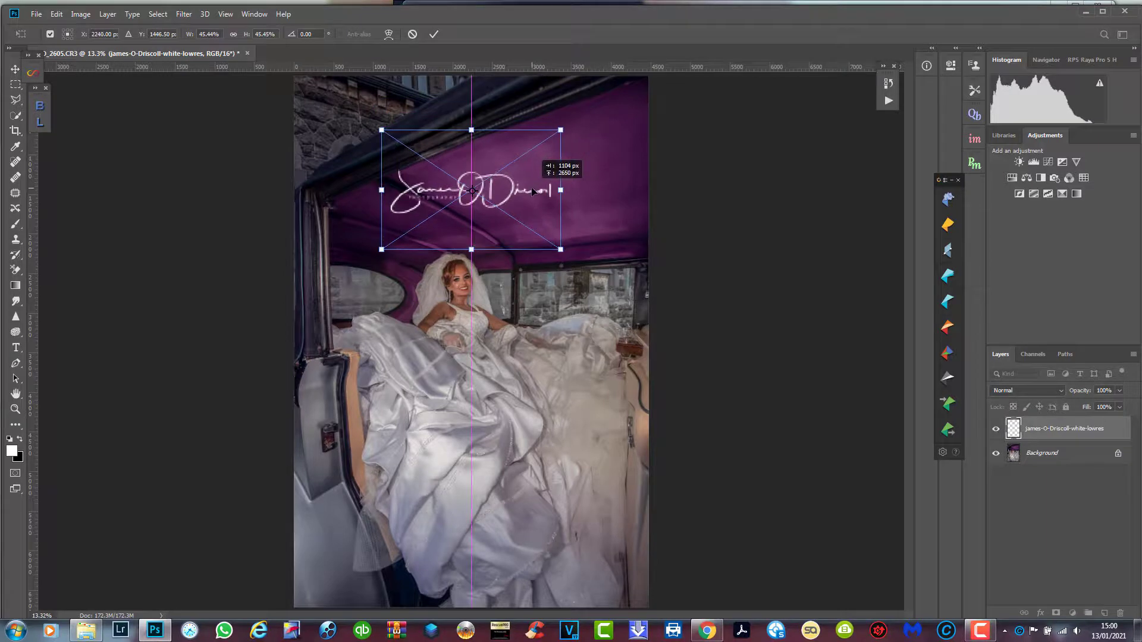
left_click(434, 34)
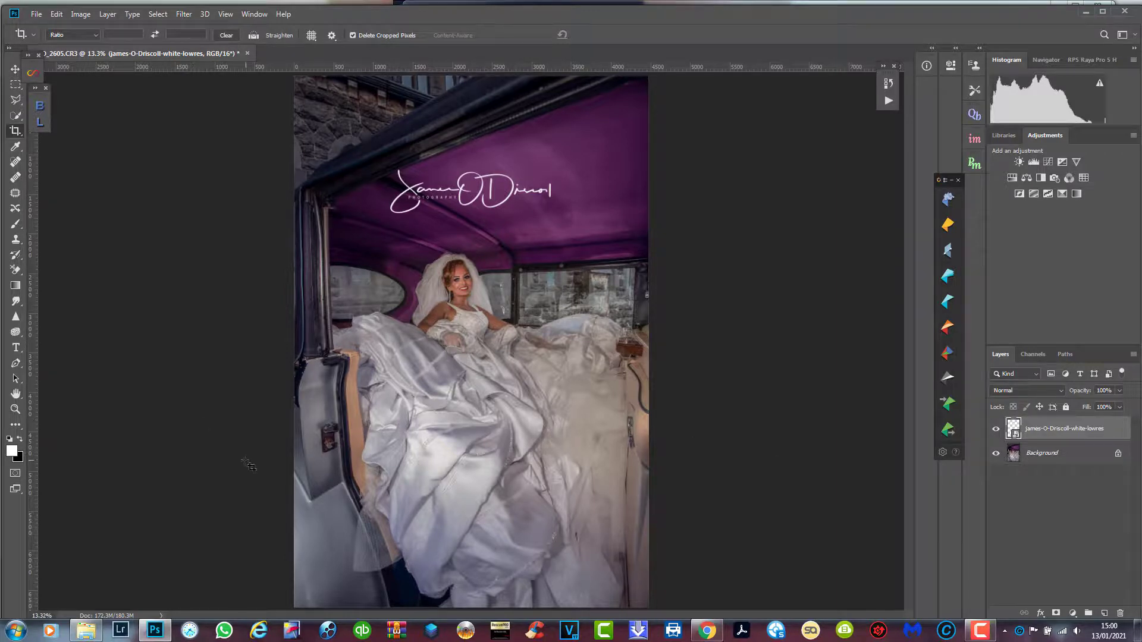
left_click(87, 633)
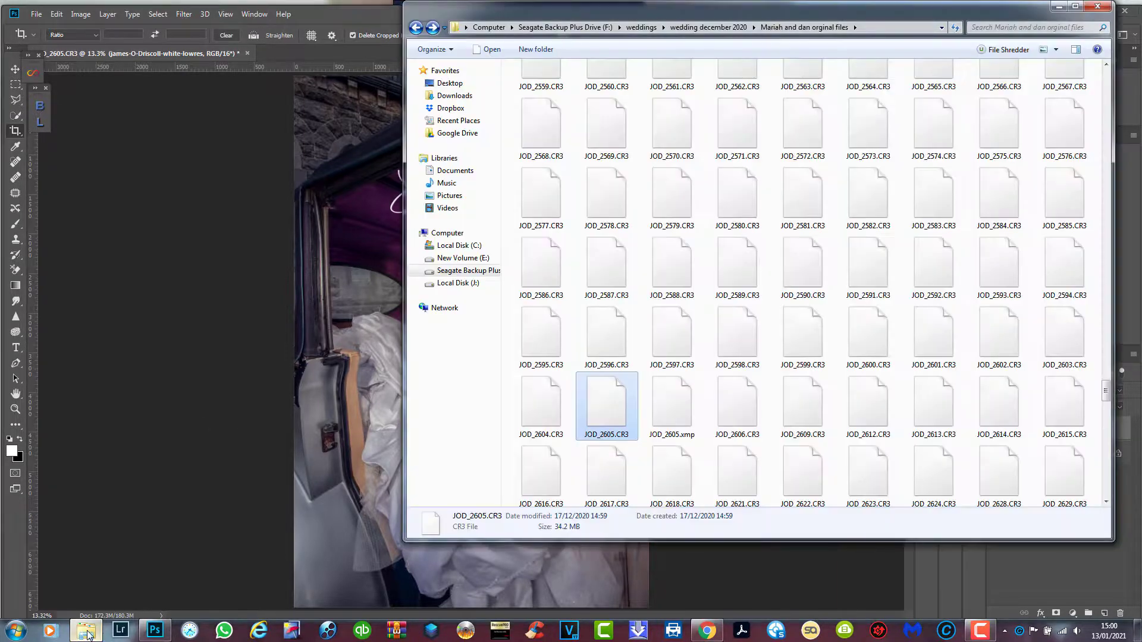
left_click(87, 633)
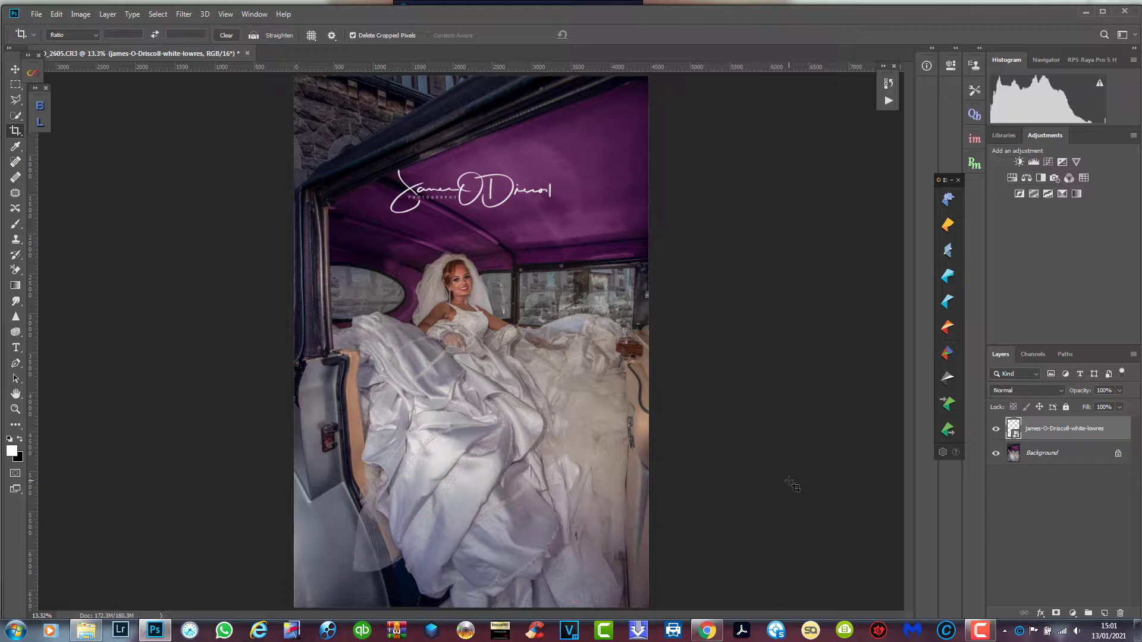
Step: Hide the white signature layer
left_click(996, 436)
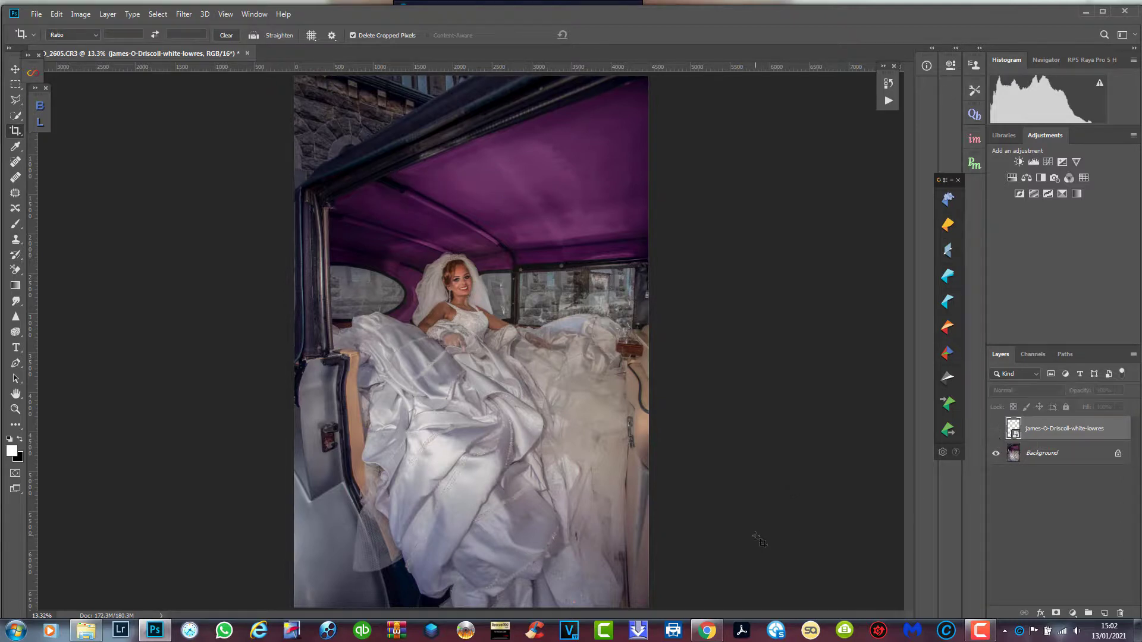